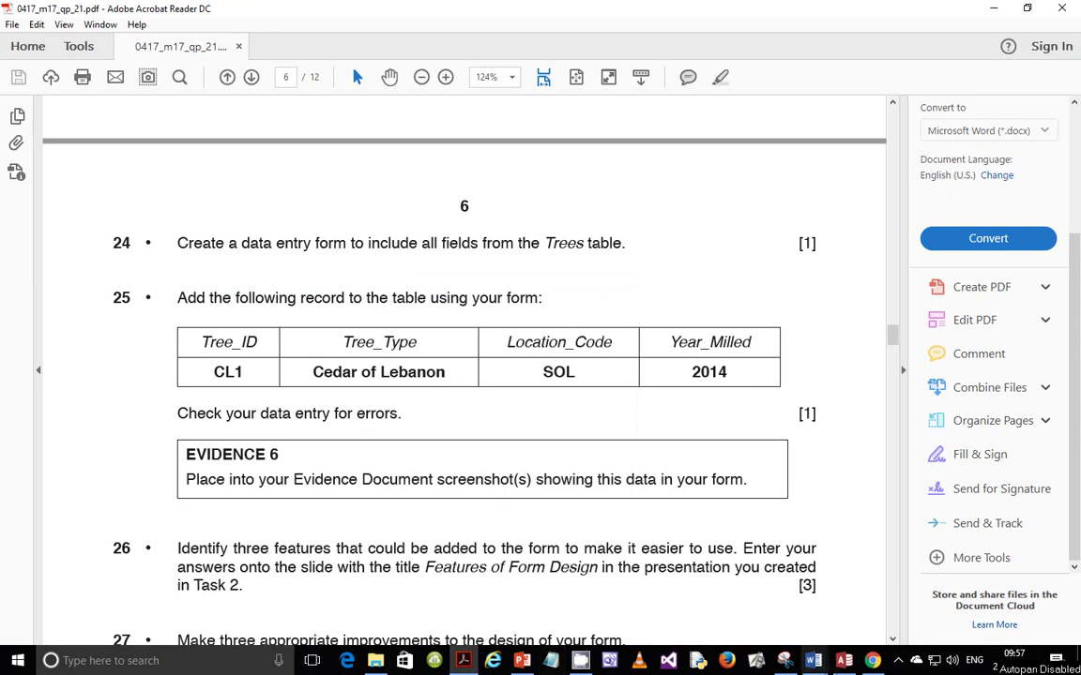
Step: Switch to Access, cancel the relationship edit, and close the Relationships window with its layout changes saved
{"action": "left_click", "coordinate": [844, 660]}
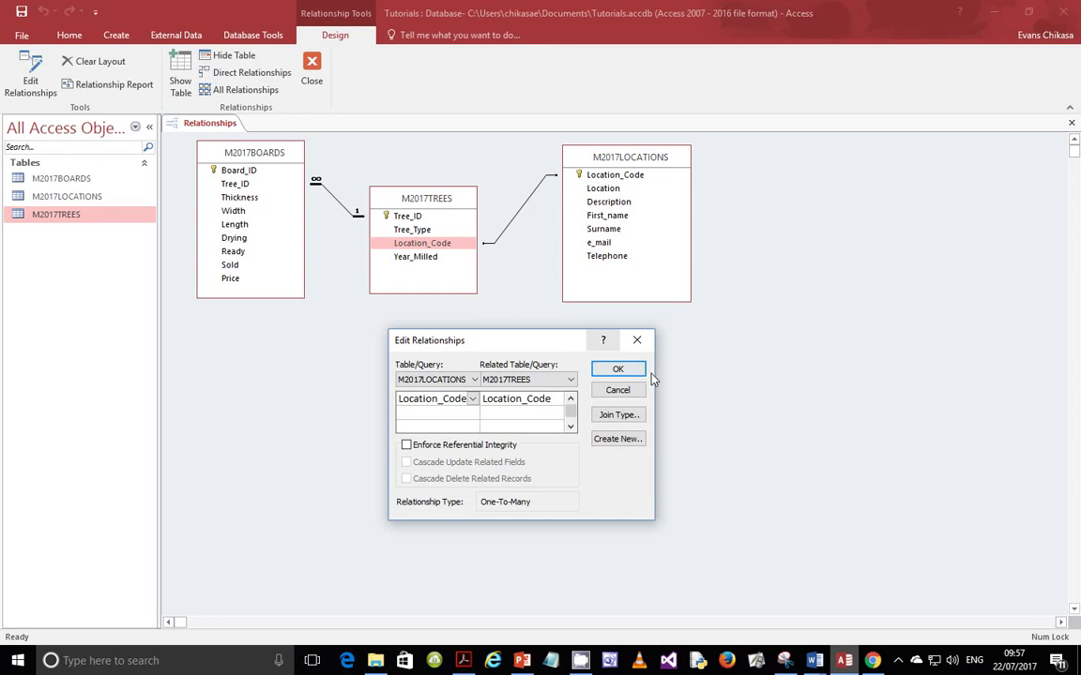
{"action": "left_click", "coordinate": [635, 395]}
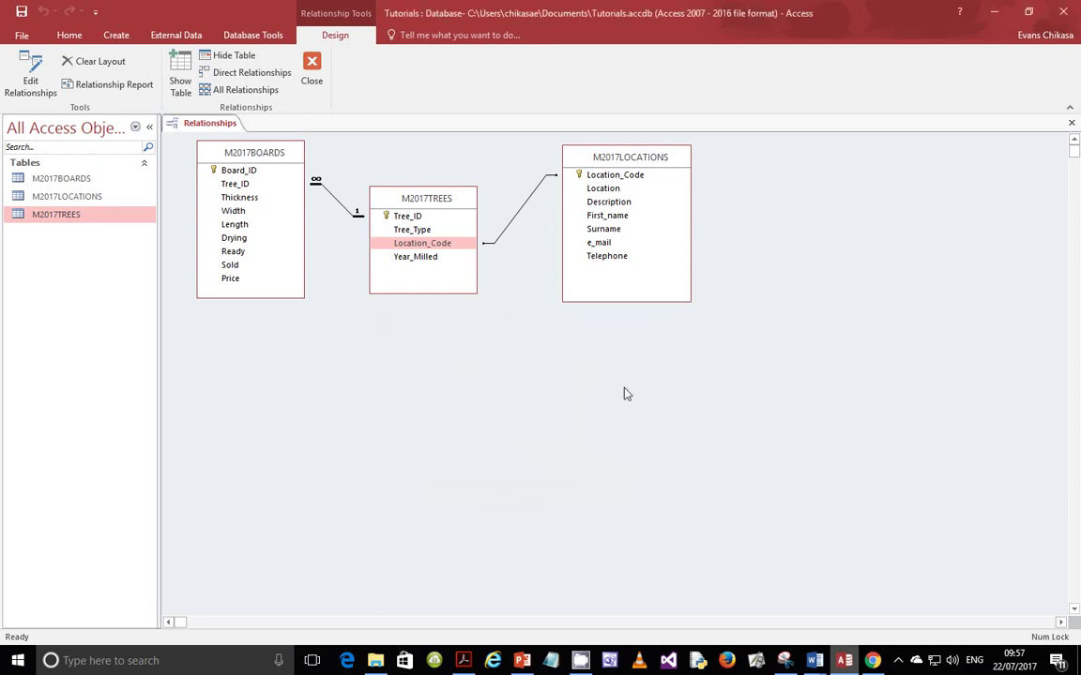
{"action": "left_click", "coordinate": [311, 83]}
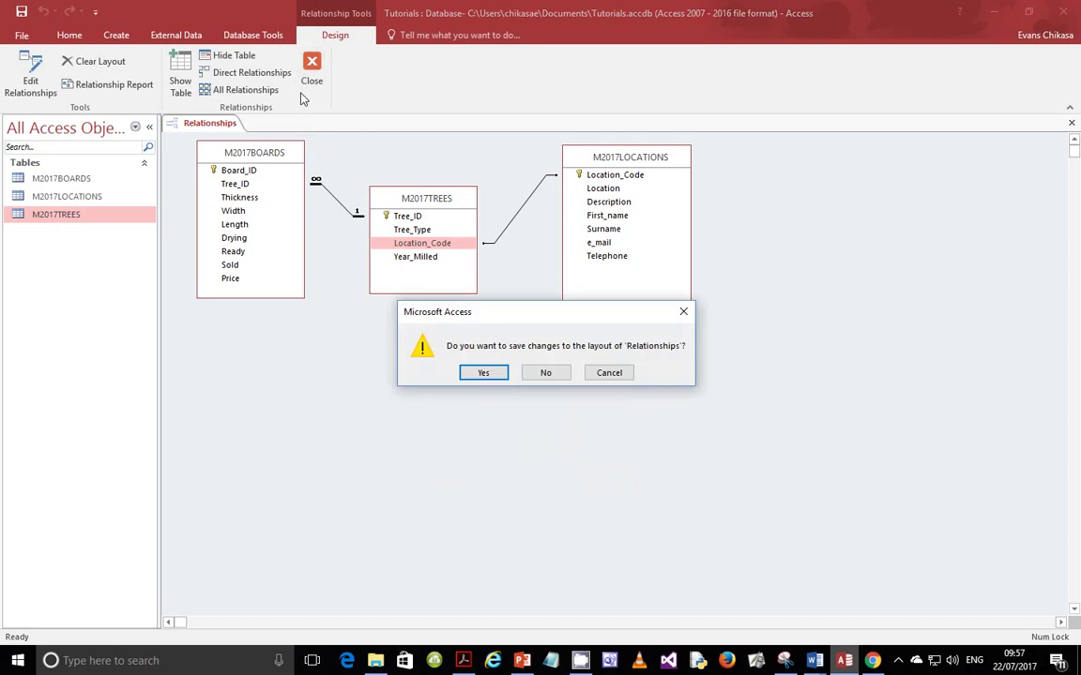
{"action": "left_click", "coordinate": [483, 373]}
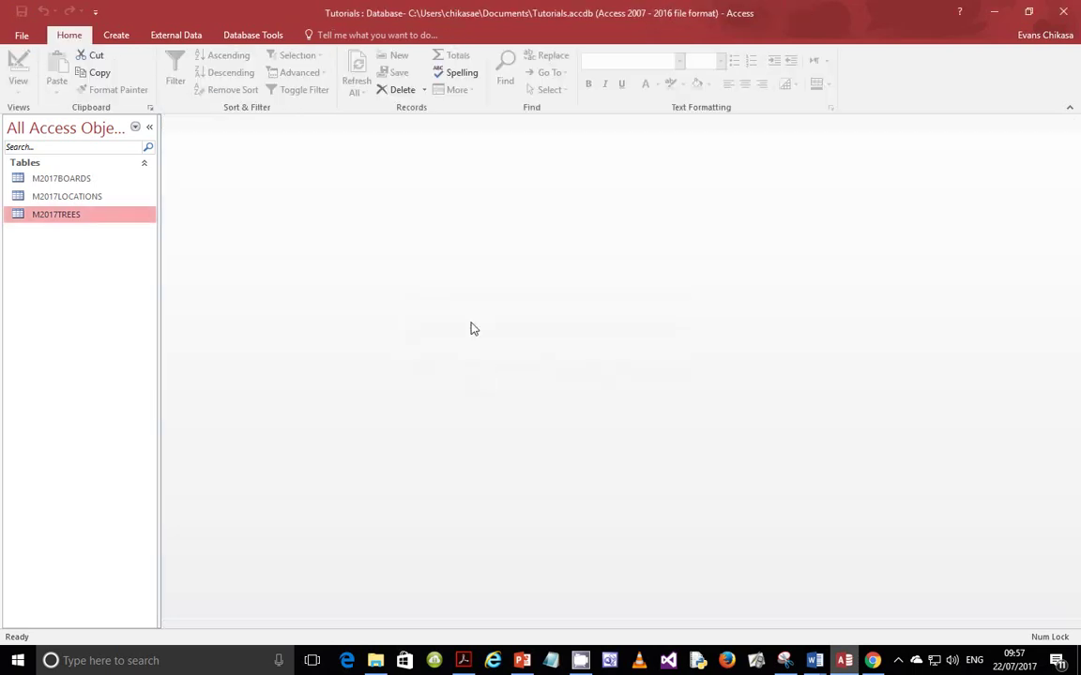
Step: Start a new form with the Form Wizard and include all fields from the M2017TREES table
{"action": "left_click", "coordinate": [164, 36]}
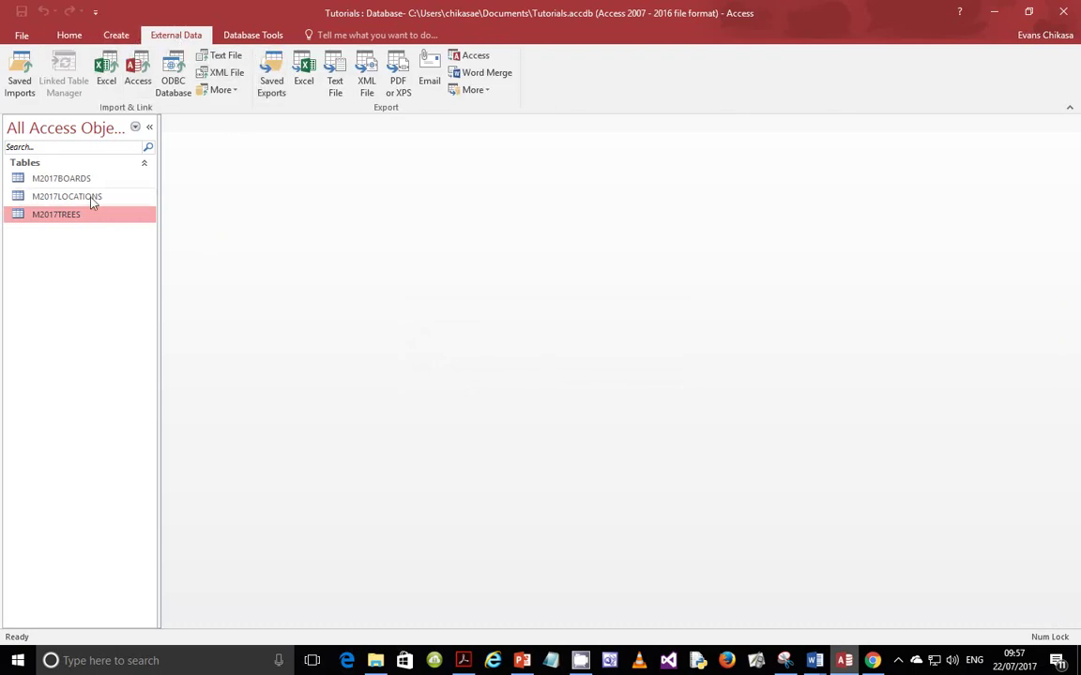
{"action": "left_click", "coordinate": [116, 36]}
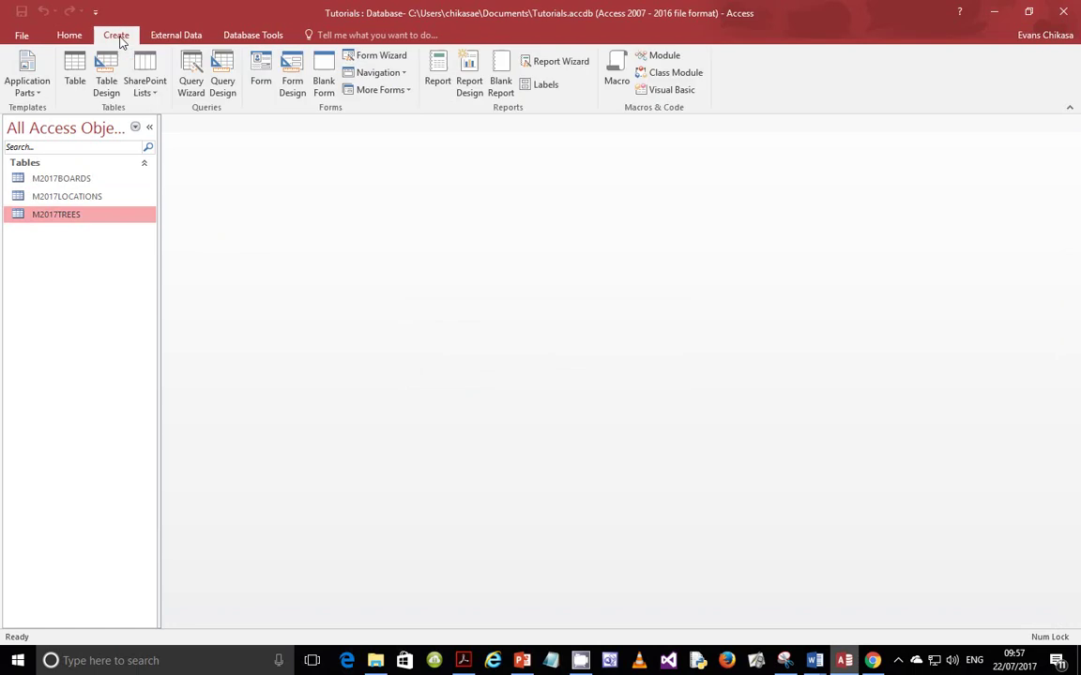
{"action": "left_click", "coordinate": [392, 61]}
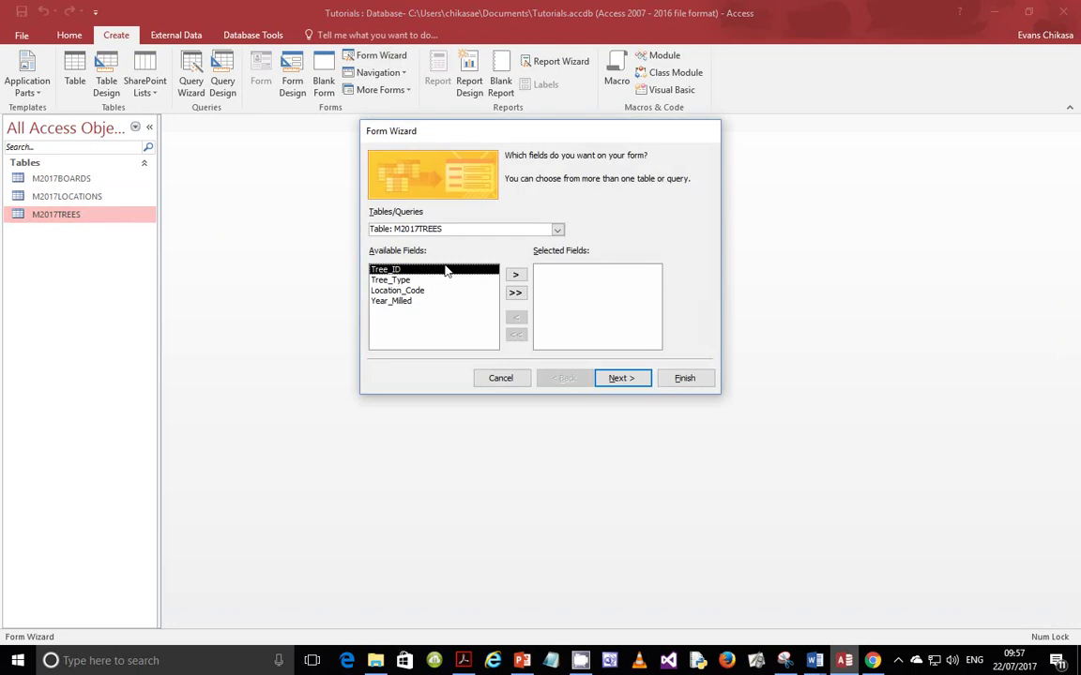
{"action": "left_click", "coordinate": [515, 292]}
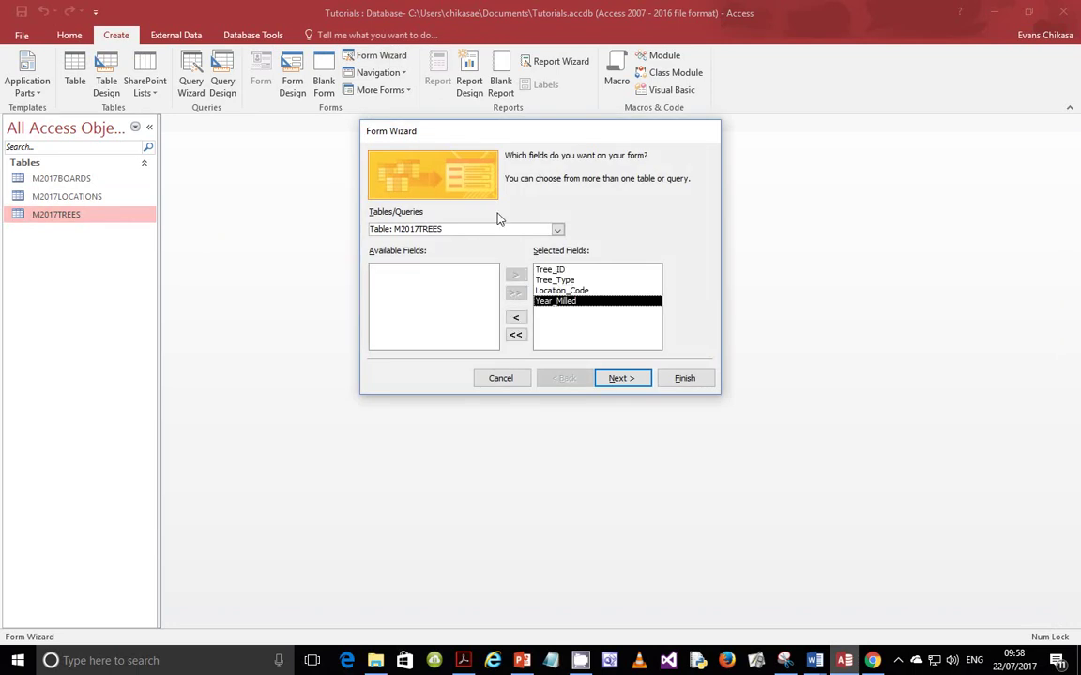
{"action": "left_click", "coordinate": [613, 379]}
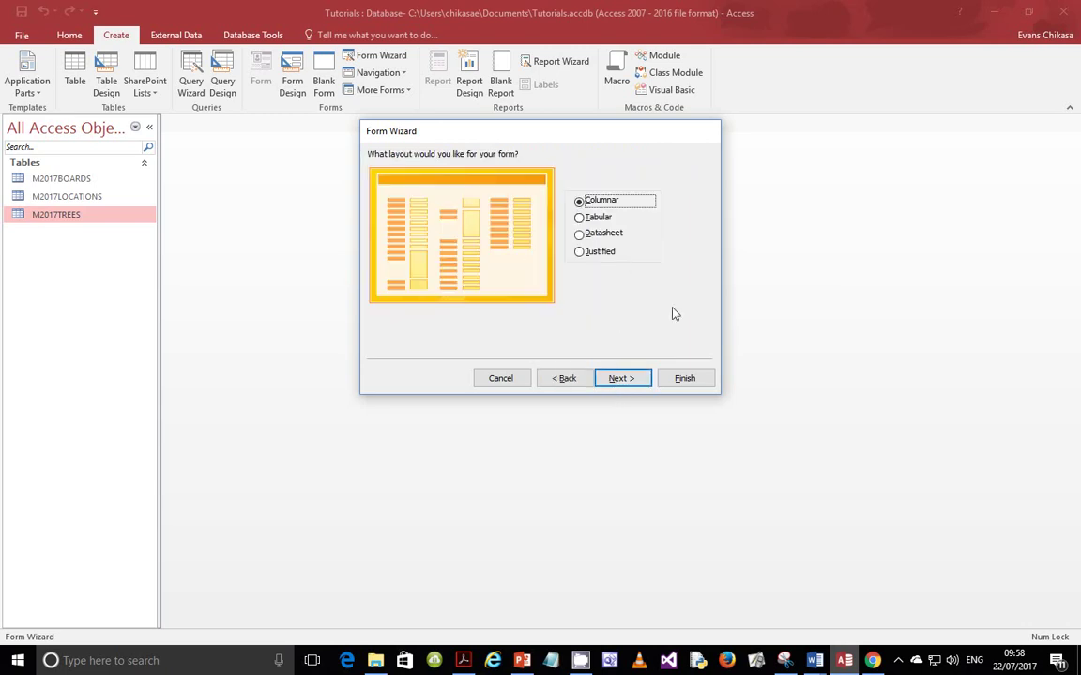
Step: Preview the Justified, Datasheet and Tabular layouts for the form and settle on Columnar
{"action": "left_click", "coordinate": [583, 255]}
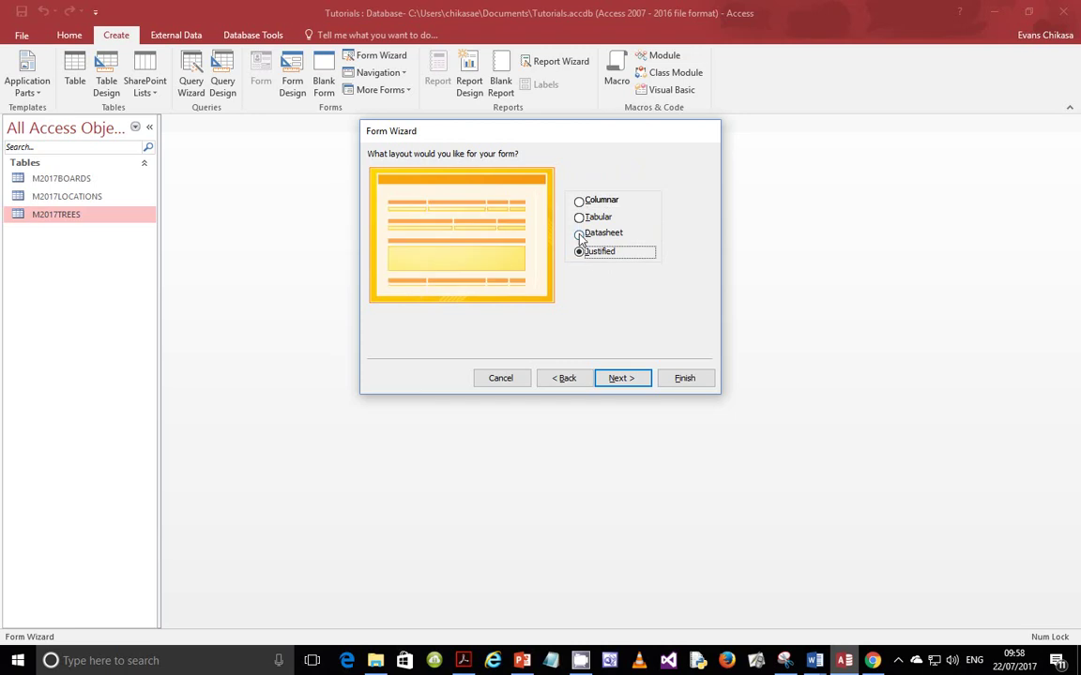
{"action": "left_click", "coordinate": [580, 237]}
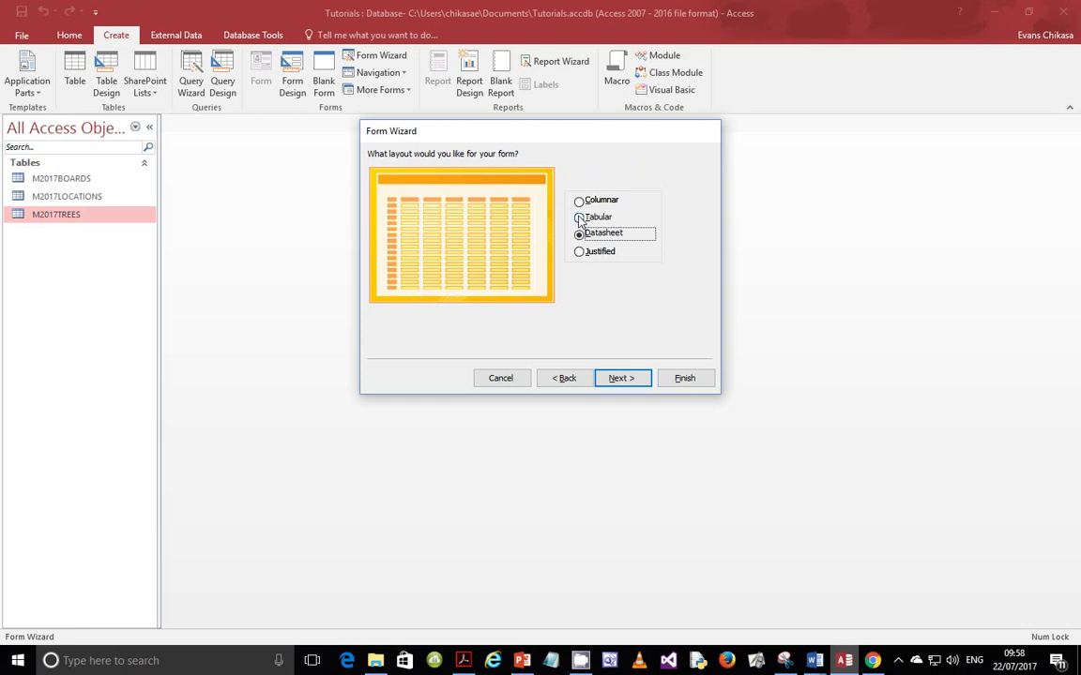
{"action": "left_click", "coordinate": [579, 219]}
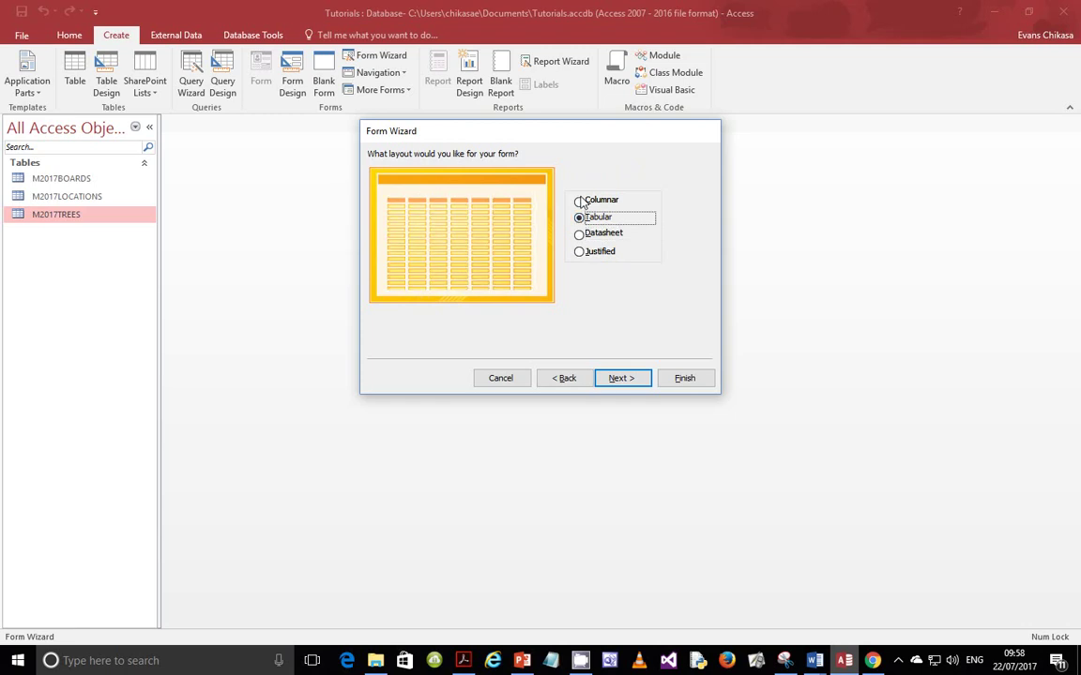
{"action": "left_click", "coordinate": [580, 202]}
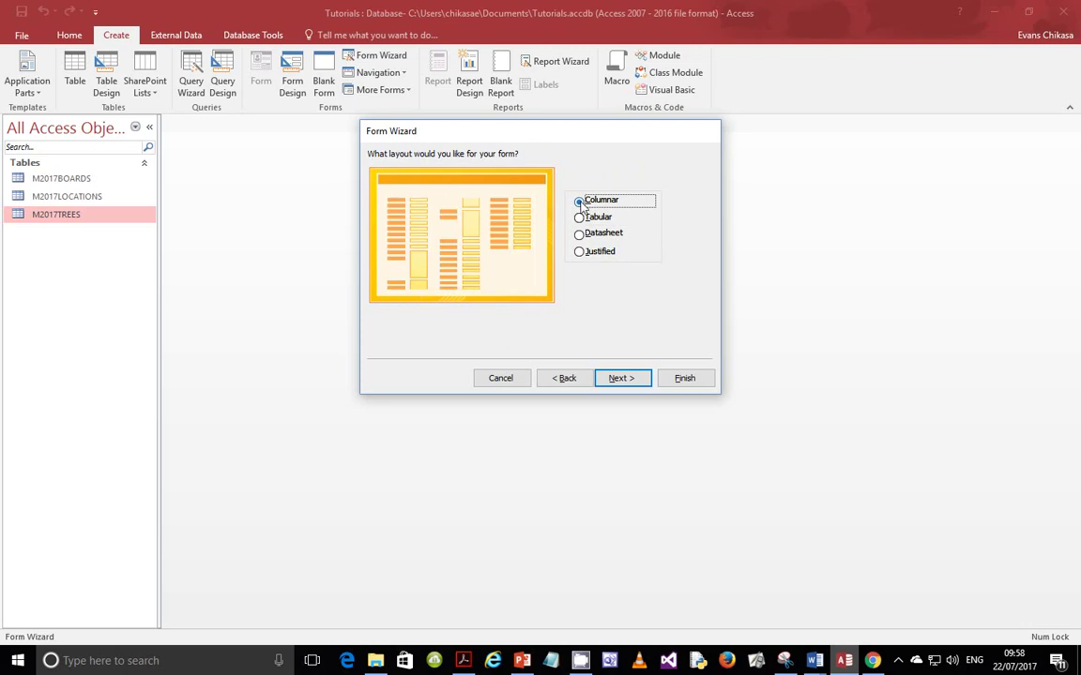
Step: Accept the layout and finish the wizard with the option to modify the form's design
{"action": "left_click", "coordinate": [619, 379]}
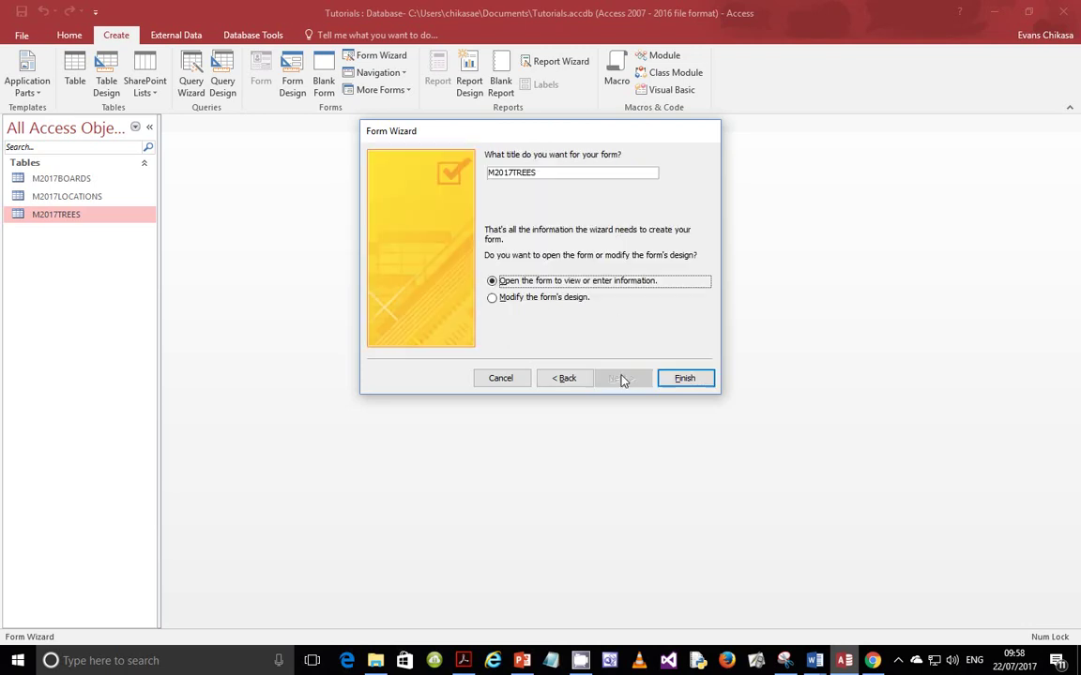
{"action": "left_click", "coordinate": [562, 299]}
{"action": "left_click", "coordinate": [682, 379]}
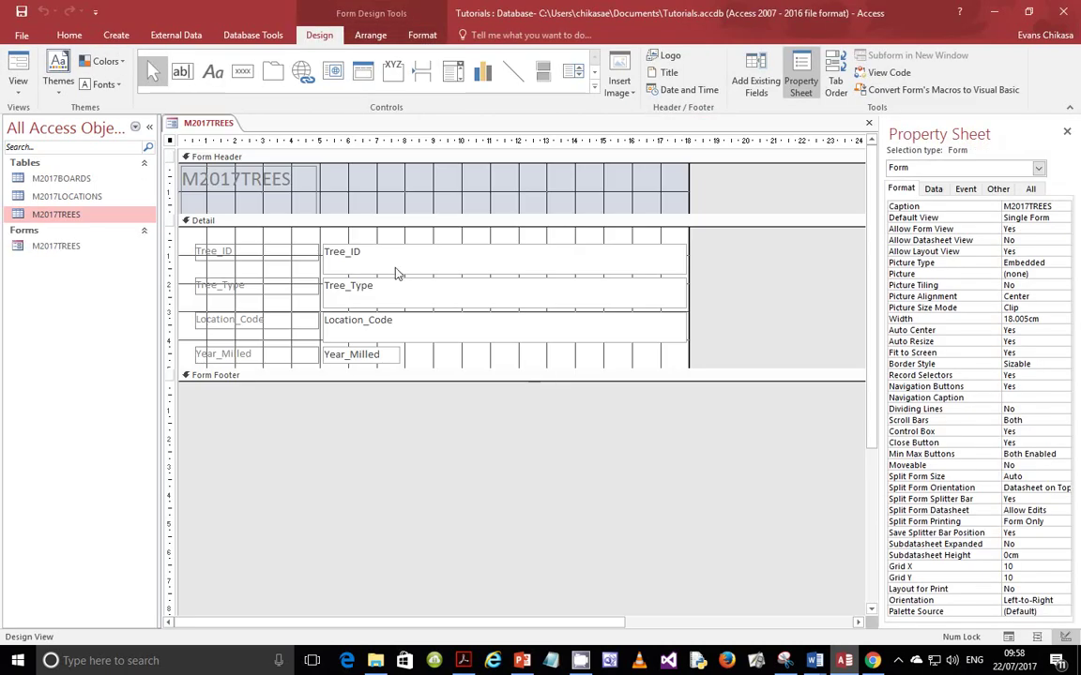
Step: Examine the new form's records in Form View and return to Design View
{"action": "left_click", "coordinate": [21, 85]}
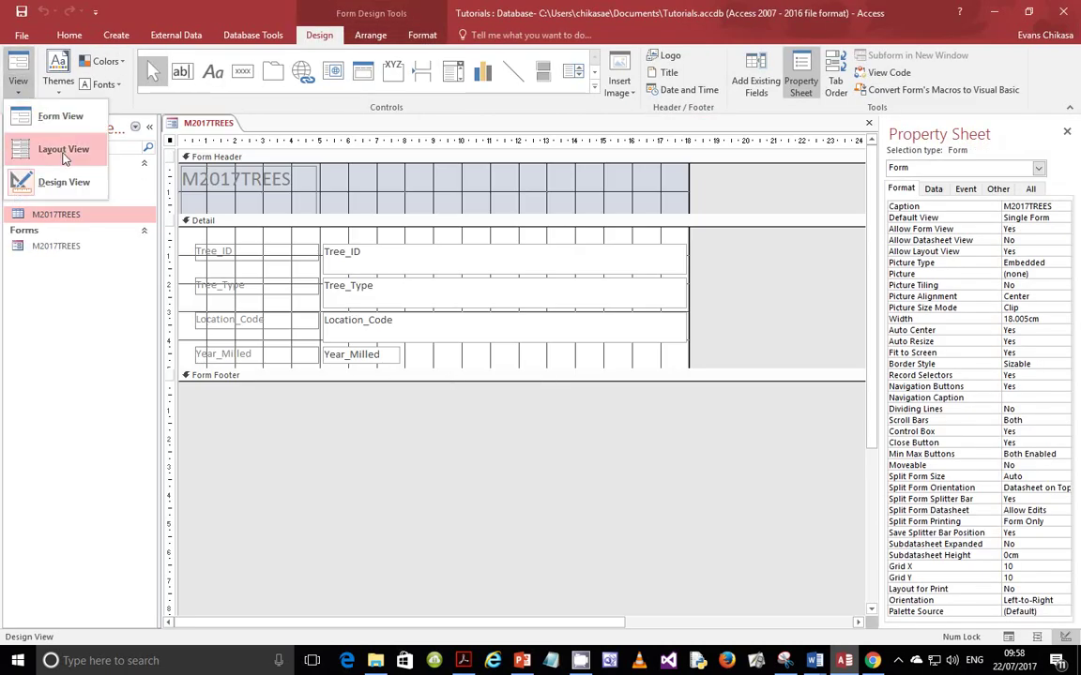
{"action": "left_click", "coordinate": [59, 116]}
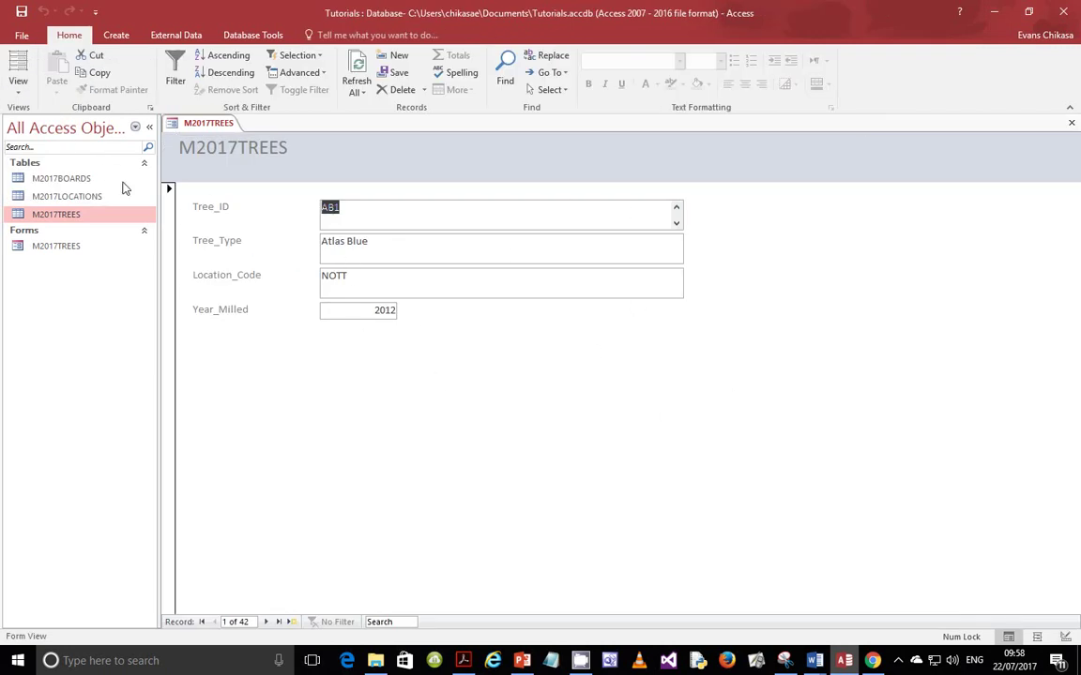
{"action": "left_click", "coordinate": [18, 91]}
{"action": "left_click", "coordinate": [64, 184]}
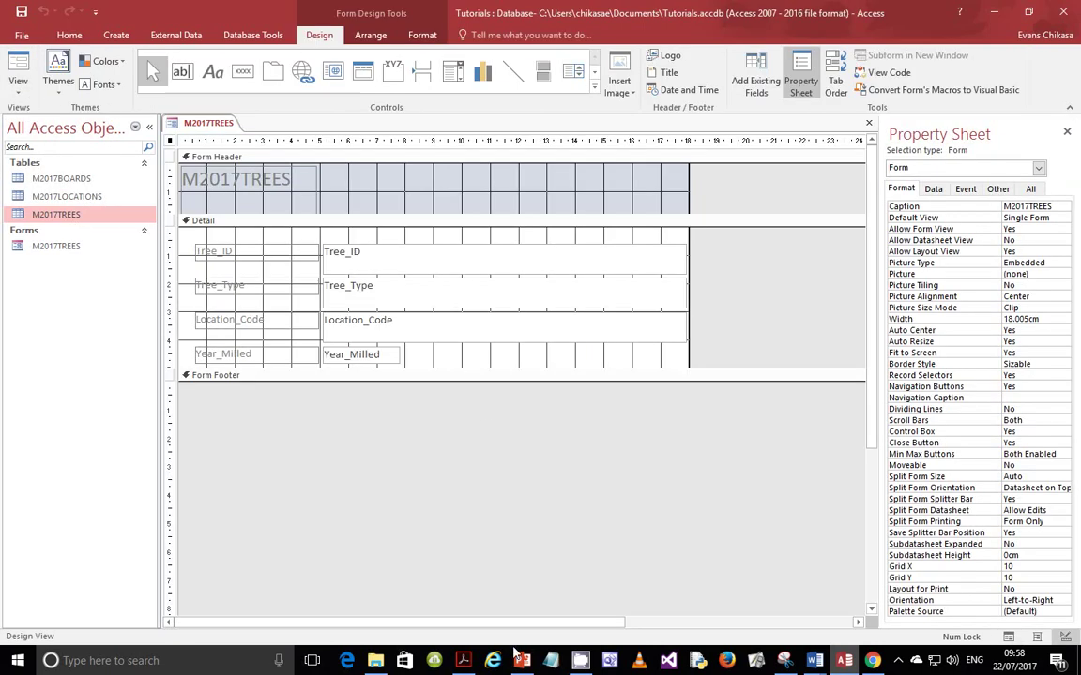
Step: Check the required record in the exam paper PDF, and go to a new blank record in the M2017TREES form in Form View
{"action": "left_click", "coordinate": [463, 660]}
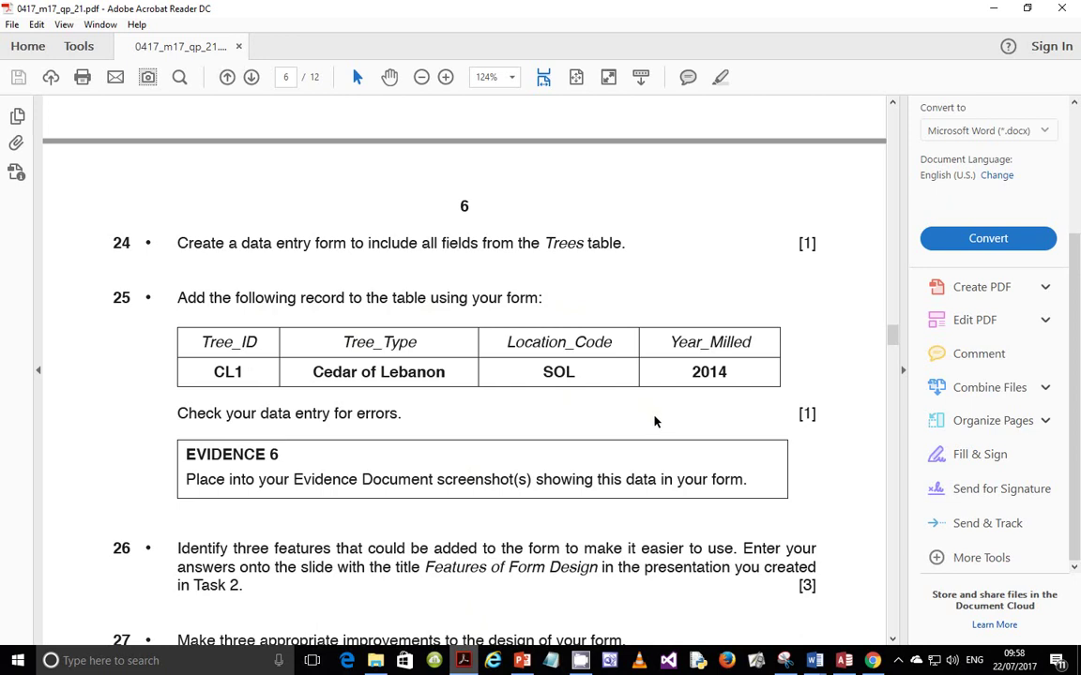
{"action": "left_click", "coordinate": [844, 660]}
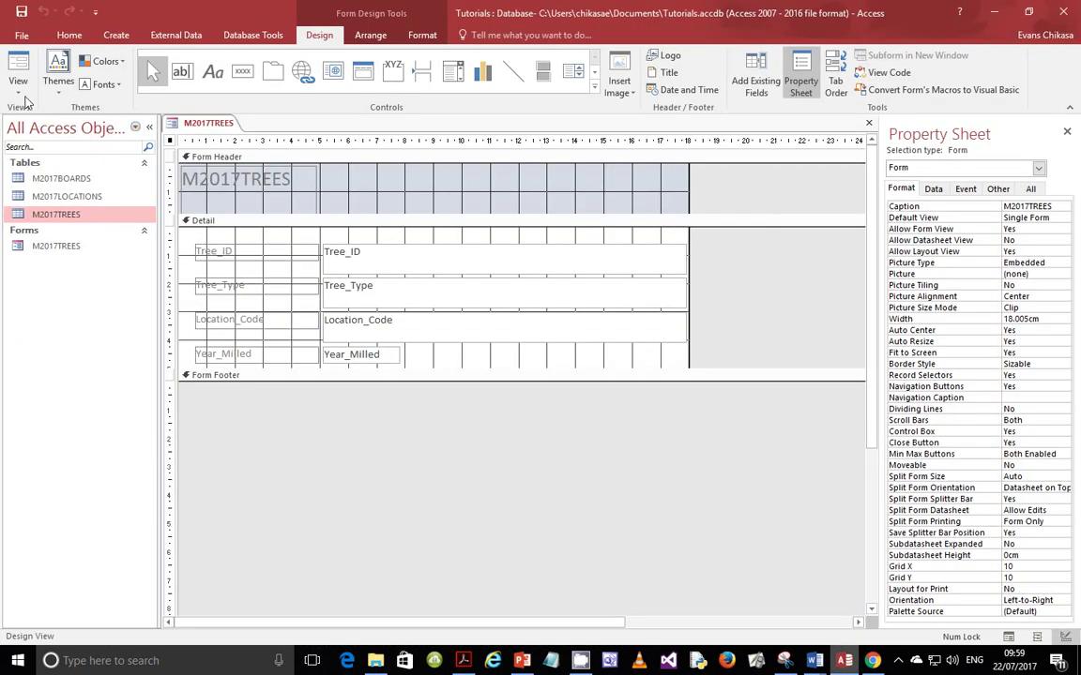
{"action": "left_click", "coordinate": [18, 83]}
{"action": "left_click", "coordinate": [61, 116]}
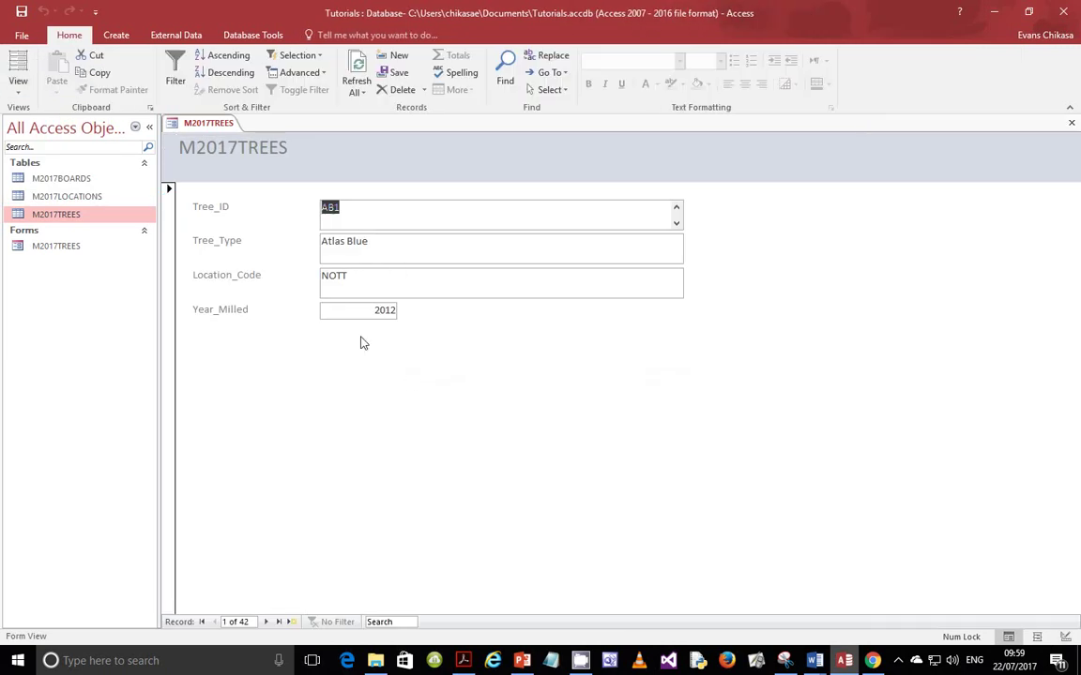
{"action": "left_click", "coordinate": [292, 622]}
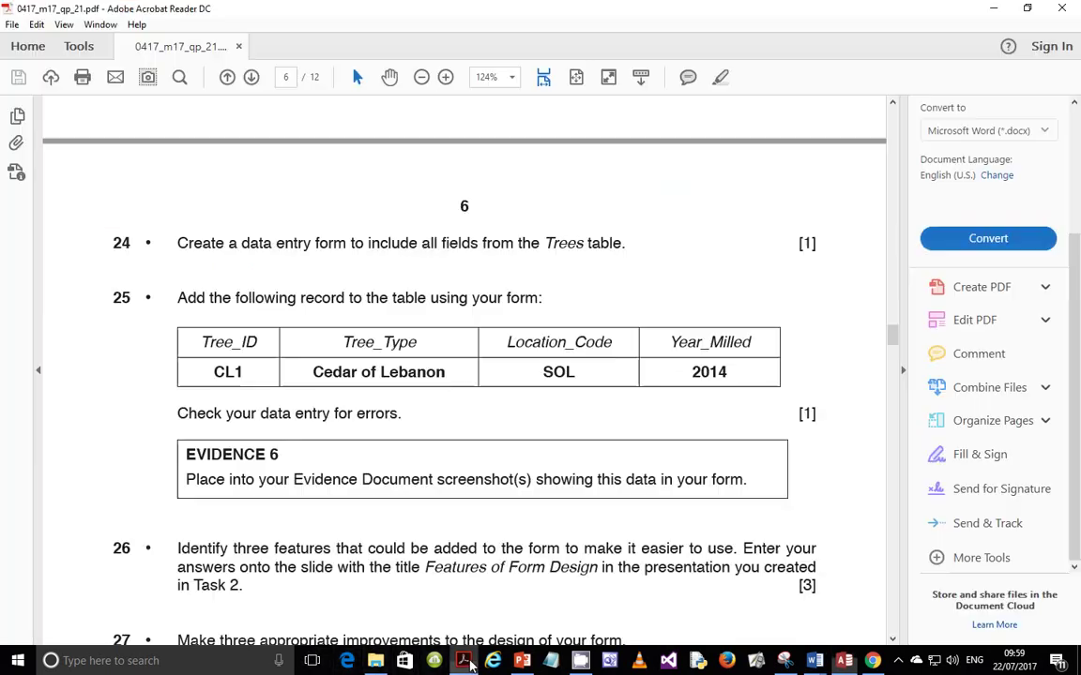
Step: Following the exam paper, enter CL1 as the new record's Tree_ID and Cedar of Lebanon as its Tree_Type
{"action": "left_click", "coordinate": [466, 662]}
{"action": "left_click", "coordinate": [472, 663]}
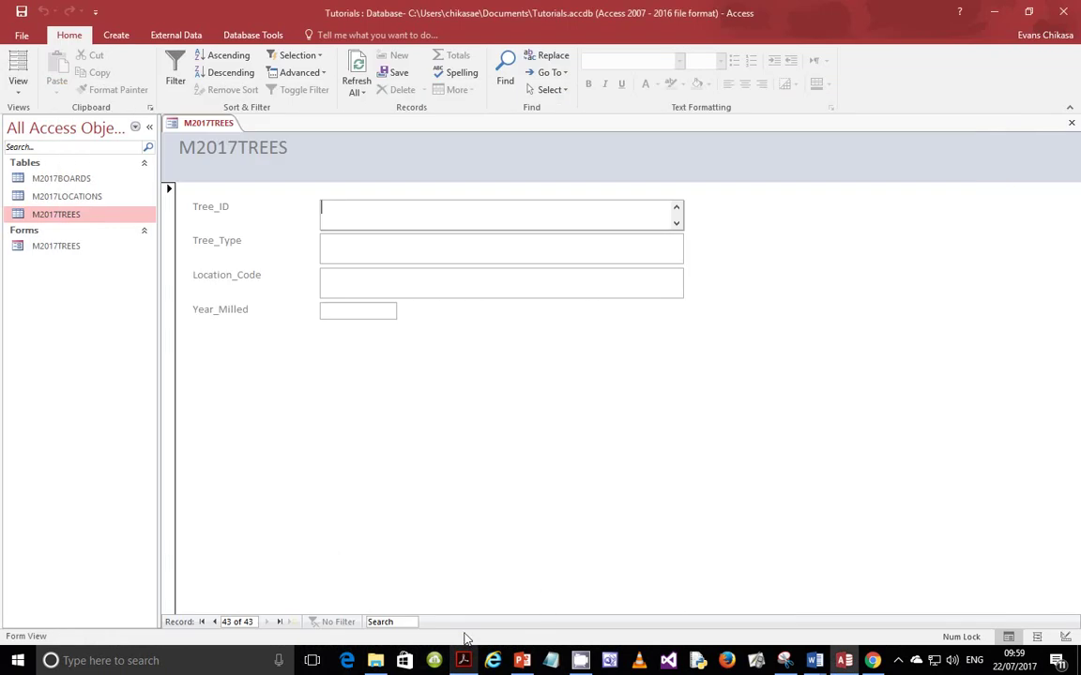
{"action": "type", "text": "CL1"}
{"action": "left_click", "coordinate": [467, 661]}
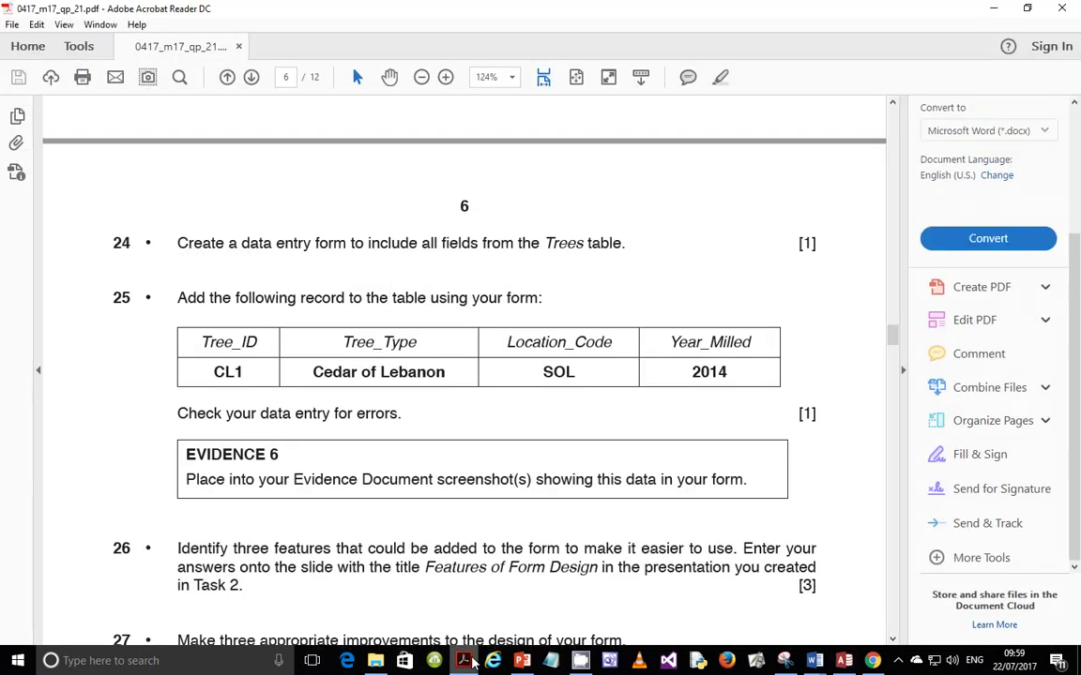
{"action": "left_click", "coordinate": [474, 662]}
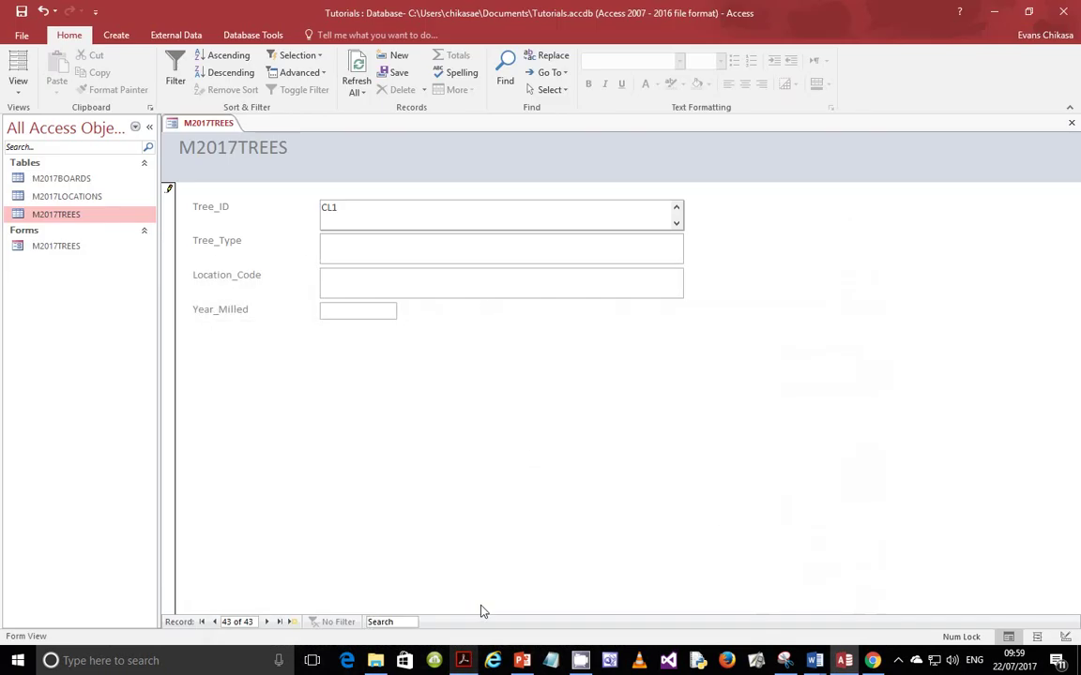
{"action": "key", "text": "Tab"}
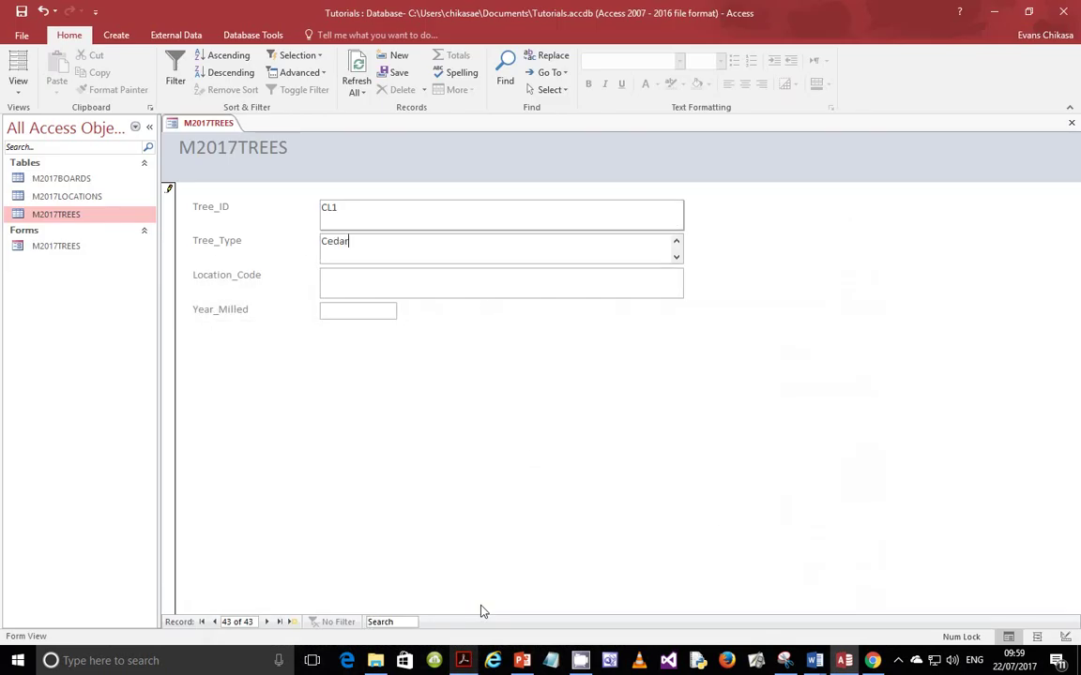
{"action": "type", "text": "Cedar of le"}
{"action": "key", "text": "BackSpace"}
{"action": "type", "text": "Lebanon"}
{"action": "key", "text": "Tab"}
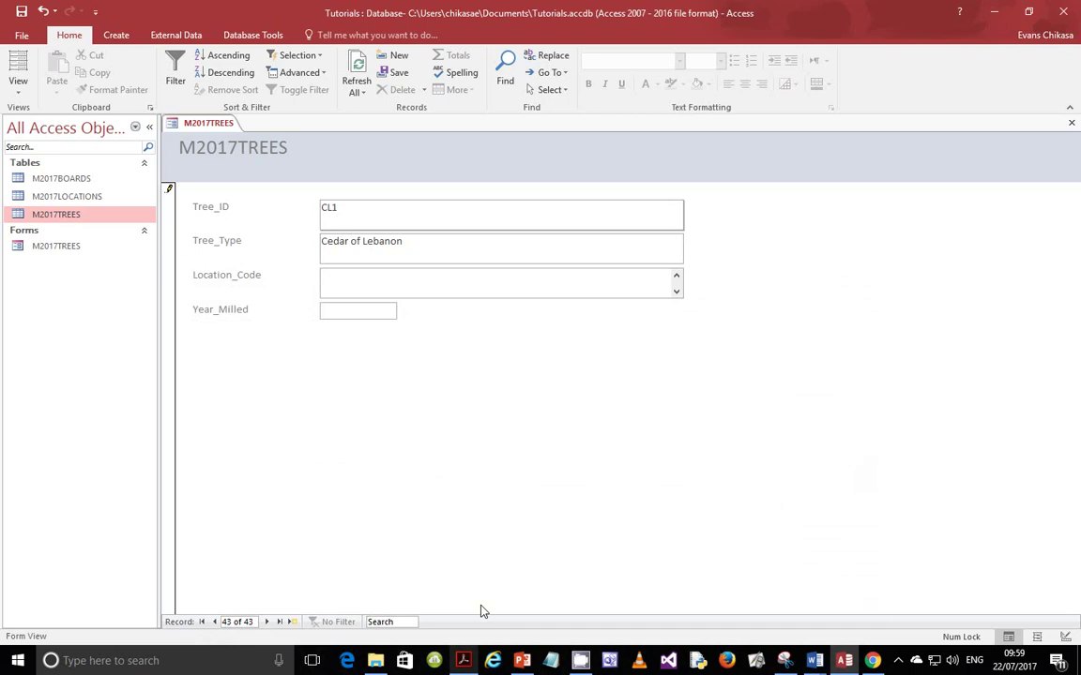
Step: Complete the record with Location_Code SOL and Year_Milled 2014 as given in the exam paper, and save it
{"action": "left_click", "coordinate": [463, 660]}
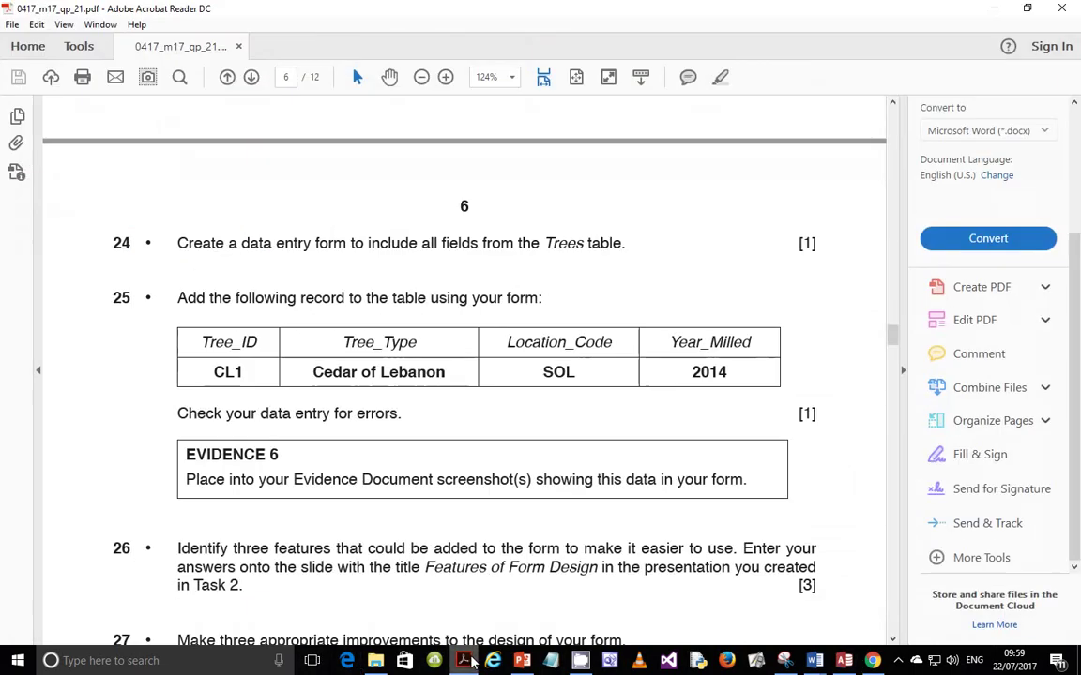
{"action": "left_click", "coordinate": [472, 662]}
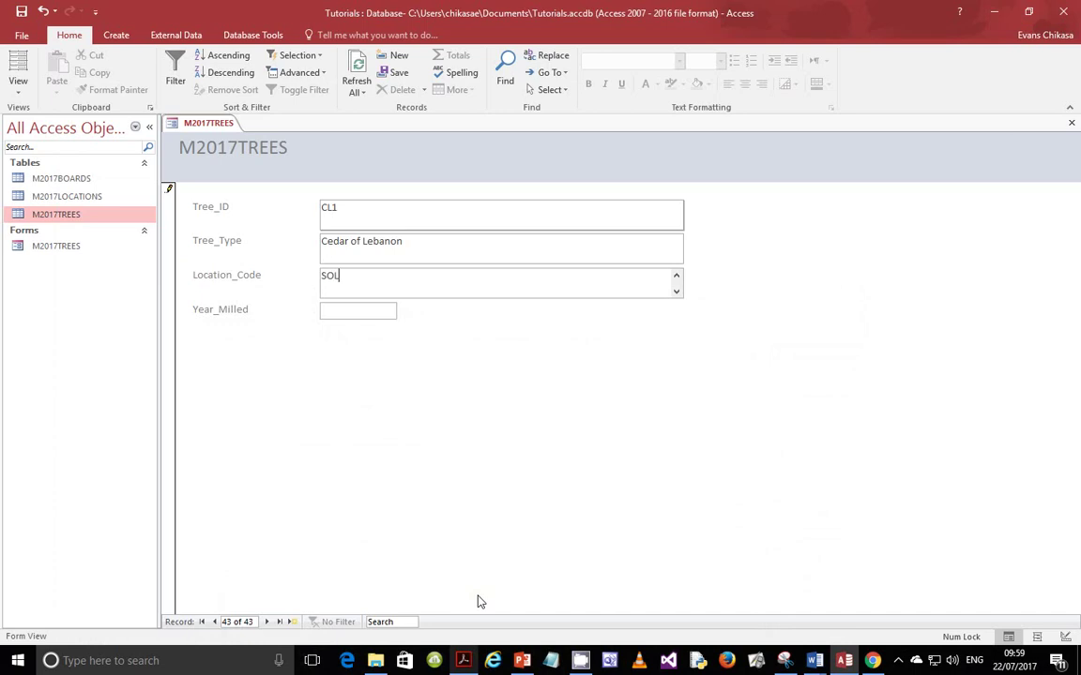
{"action": "type", "text": "SOL"}
{"action": "key", "text": "Tab"}
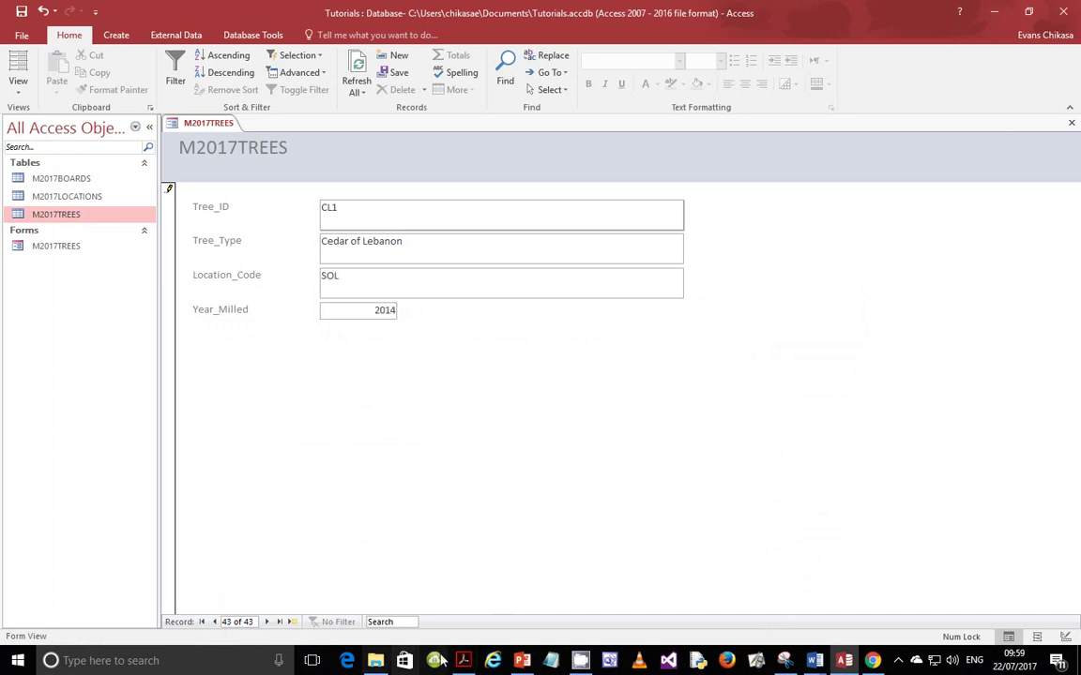
{"action": "left_click", "coordinate": [21, 11]}
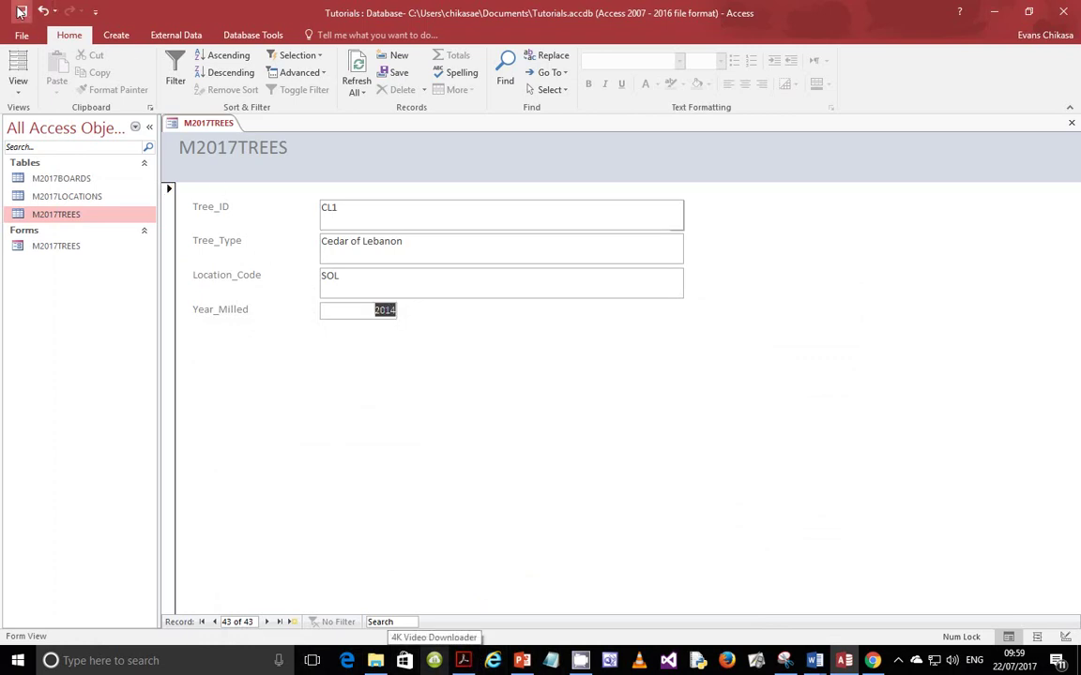
Step: Check the Evidence 6 task in the exam paper and copy a screenshot of the completed M2017TREES form to the clipboard
{"action": "left_click", "coordinate": [462, 662]}
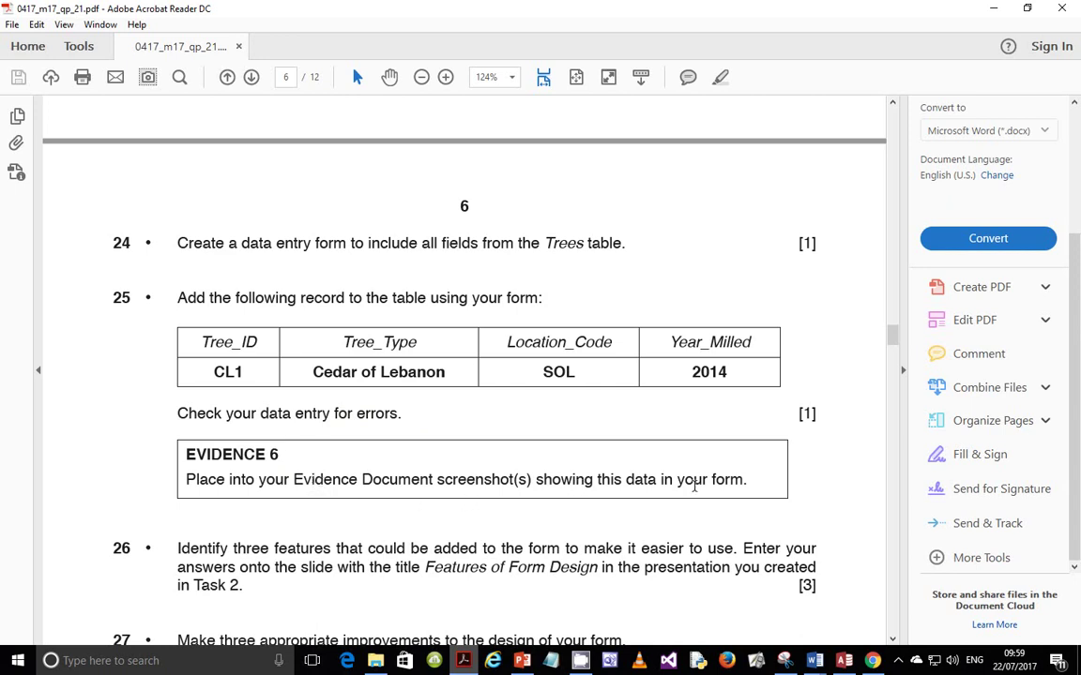
{"action": "left_click", "coordinate": [841, 659]}
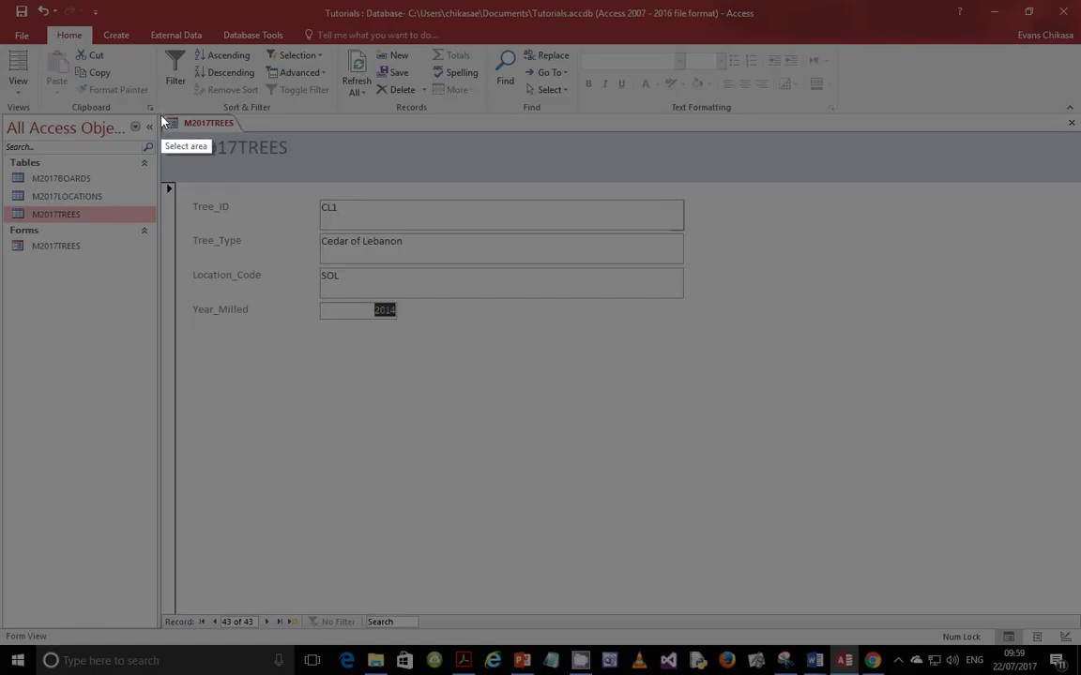
{"action": "left_click_drag", "start_coordinate": [162, 116], "coordinate": [708, 369]}
{"action": "left_click", "coordinate": [651, 383]}
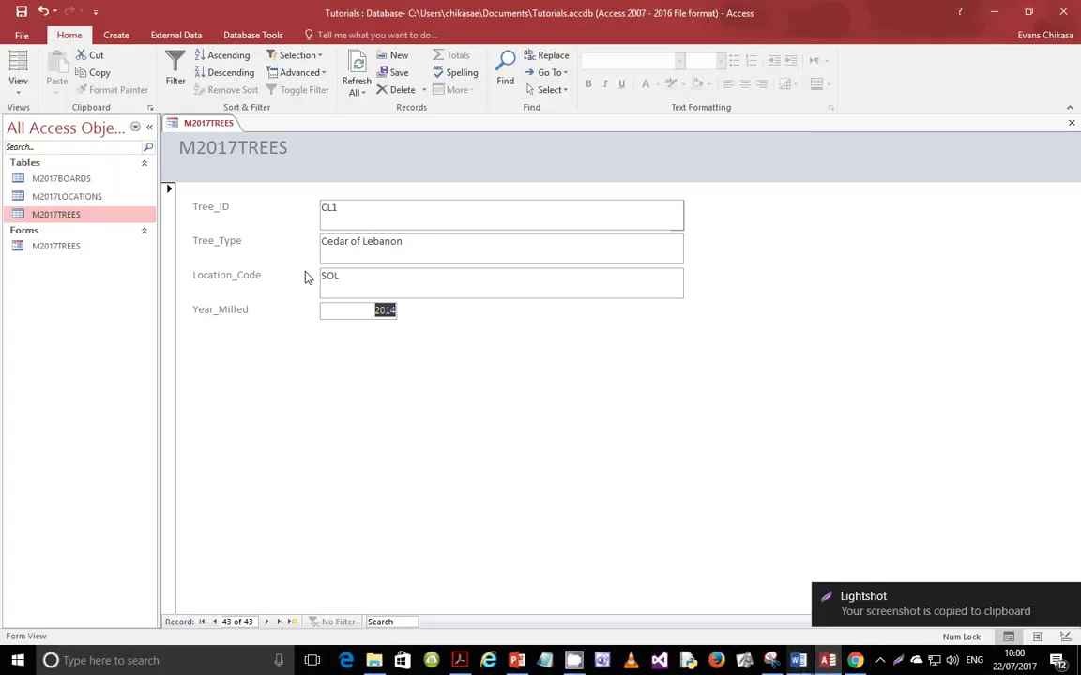
Step: Switch to the EVIDENCE0001 Word document and replace the placeholder line under Evidence 6 with the copied form screenshot
{"action": "mouse_move", "coordinate": [799, 660]}
{"action": "left_click", "coordinate": [700, 494]}
{"action": "scroll", "coordinate": [554, 409], "scroll_direction": "down", "scroll_amount": 4}
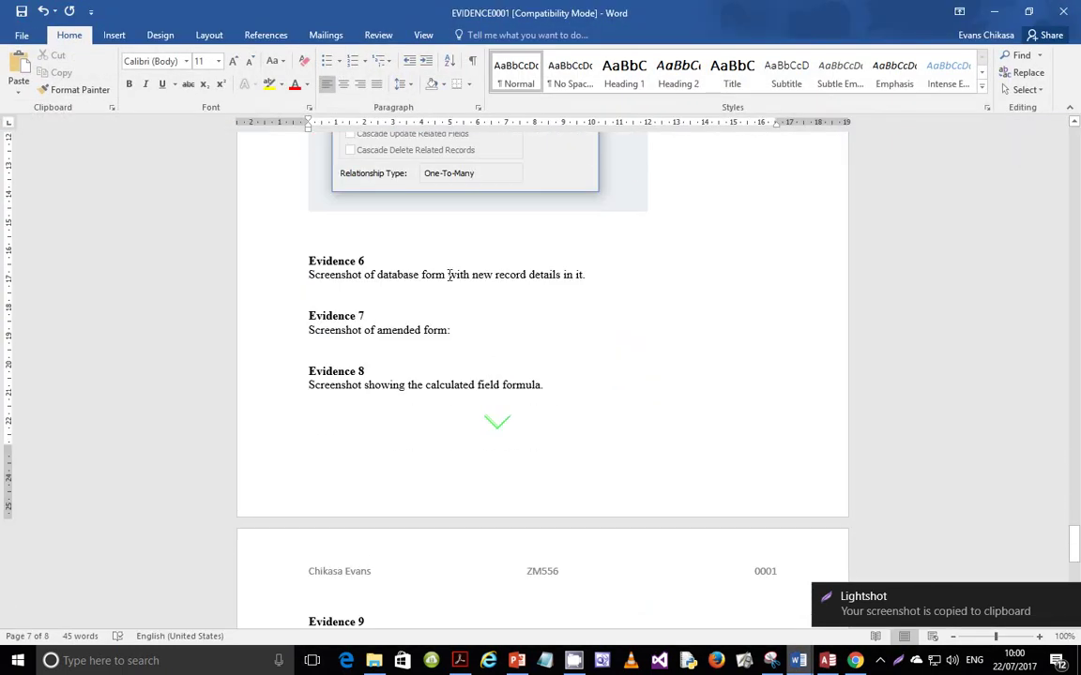
{"action": "triple_click", "coordinate": [449, 274]}
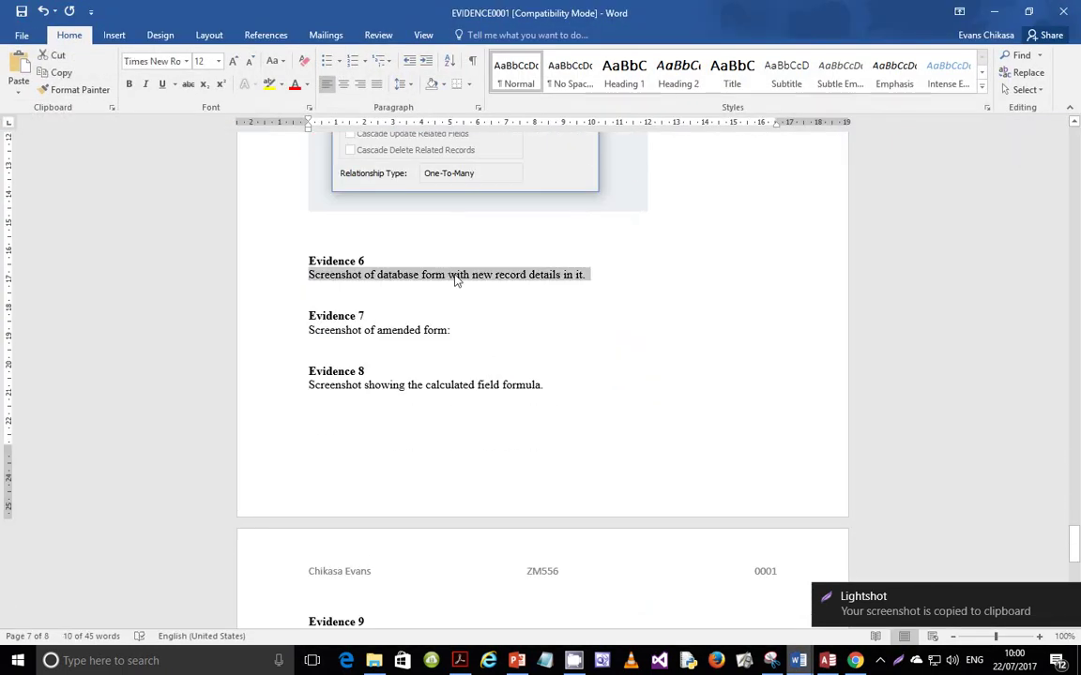
{"action": "key", "text": "ctrl+v"}
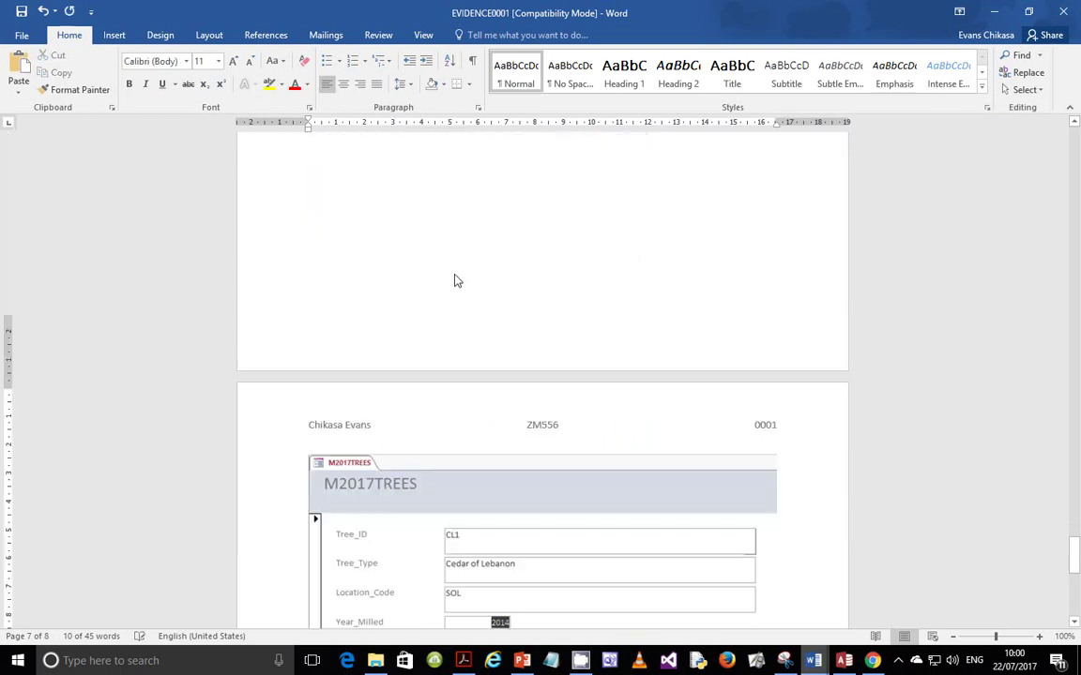
{"action": "scroll", "coordinate": [591, 416], "scroll_direction": "up", "scroll_amount": 2}
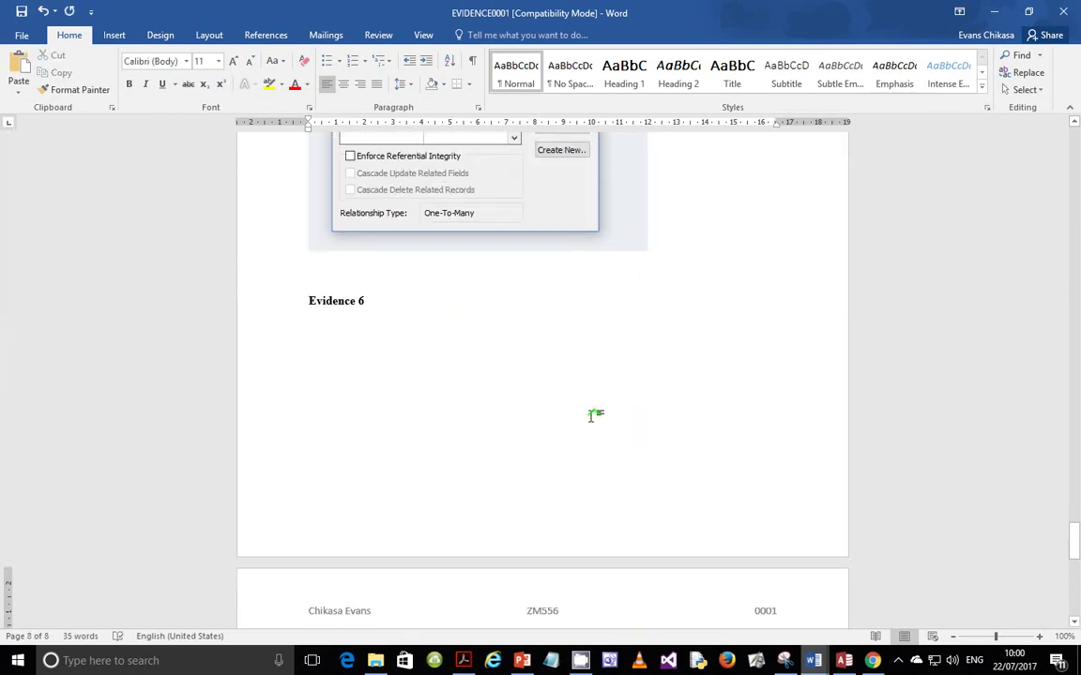
Step: Crop the empty area off the bottom of the pasted form screenshot, reducing its height to 6.3 cm
{"action": "scroll", "coordinate": [591, 423], "scroll_direction": "down", "scroll_amount": 4}
{"action": "left_click", "coordinate": [590, 374]}
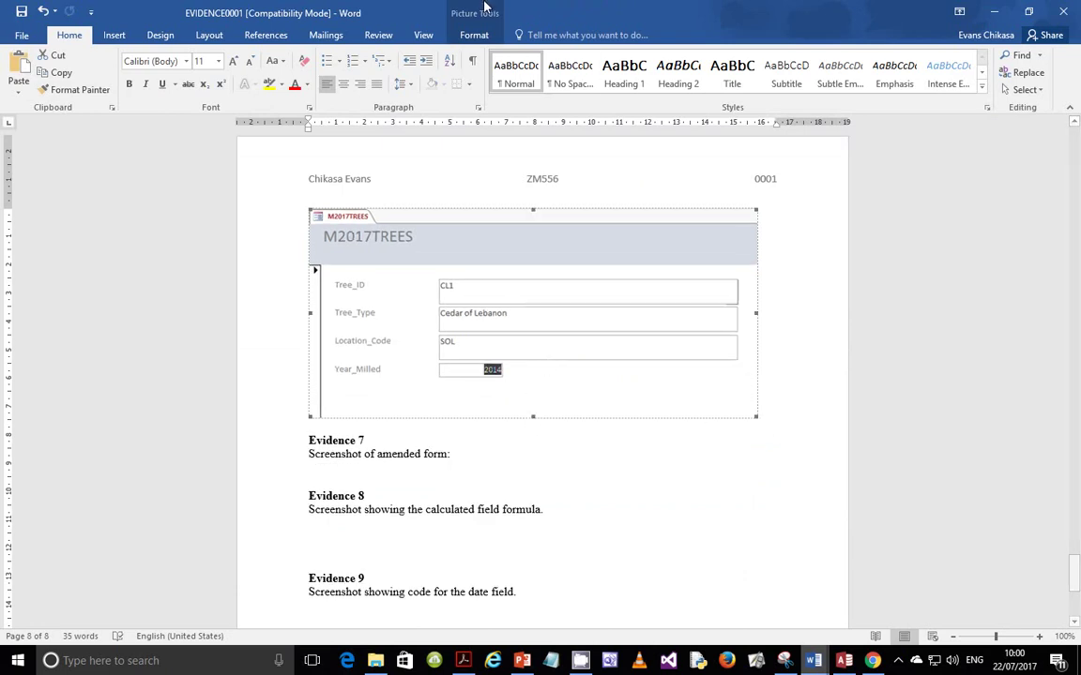
{"action": "left_click", "coordinate": [474, 35]}
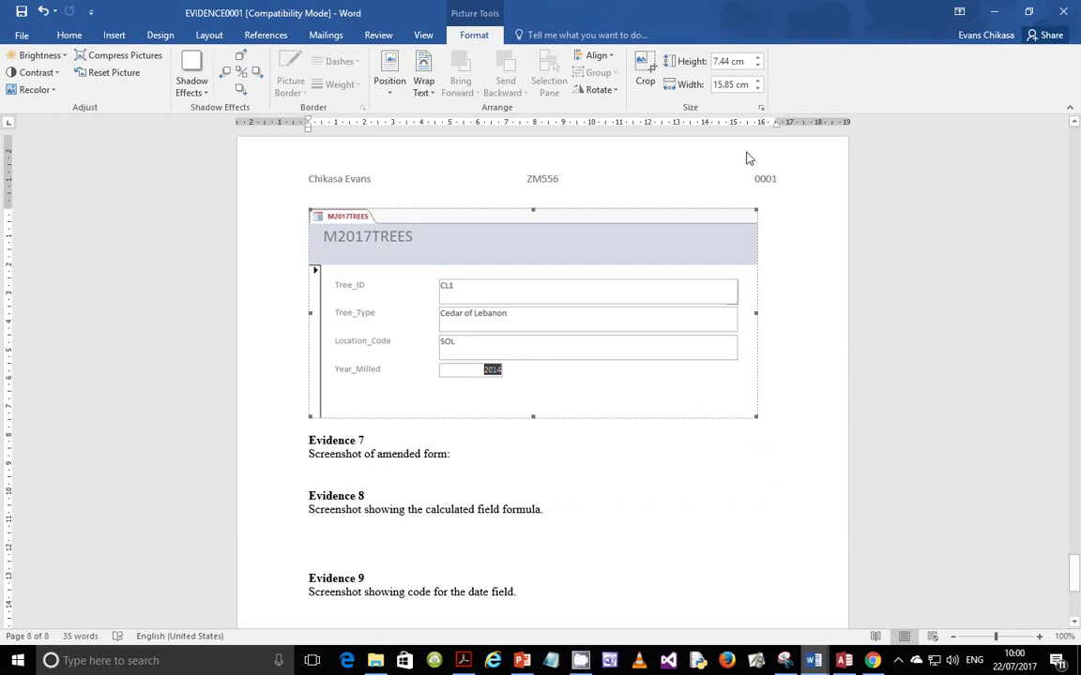
{"action": "left_click", "coordinate": [645, 70]}
{"action": "left_click_drag", "start_coordinate": [535, 418], "coordinate": [539, 386]}
{"action": "scroll", "coordinate": [684, 356], "scroll_direction": "up", "scroll_amount": 7}
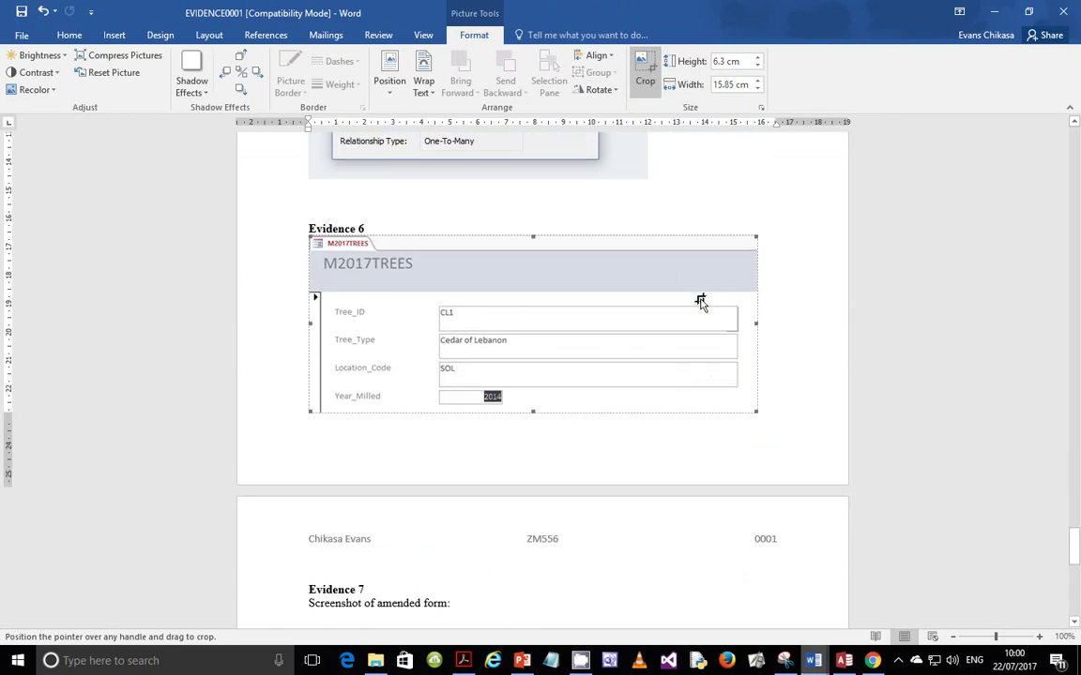
{"action": "left_click", "coordinate": [644, 75]}
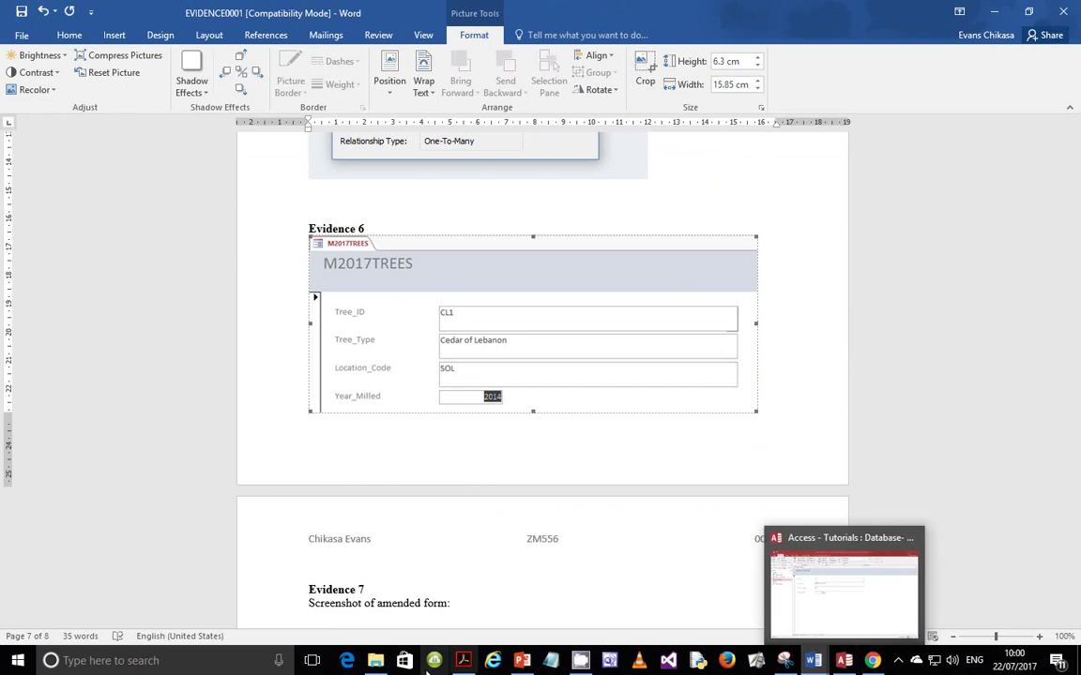
Step: Read tasks 26 to 28 in the exam paper, and delete the "Add more slides if you wish" bullet from the presentation's Features of Form Design slide
{"action": "mouse_move", "coordinate": [462, 657]}
{"action": "left_click", "coordinate": [469, 605]}
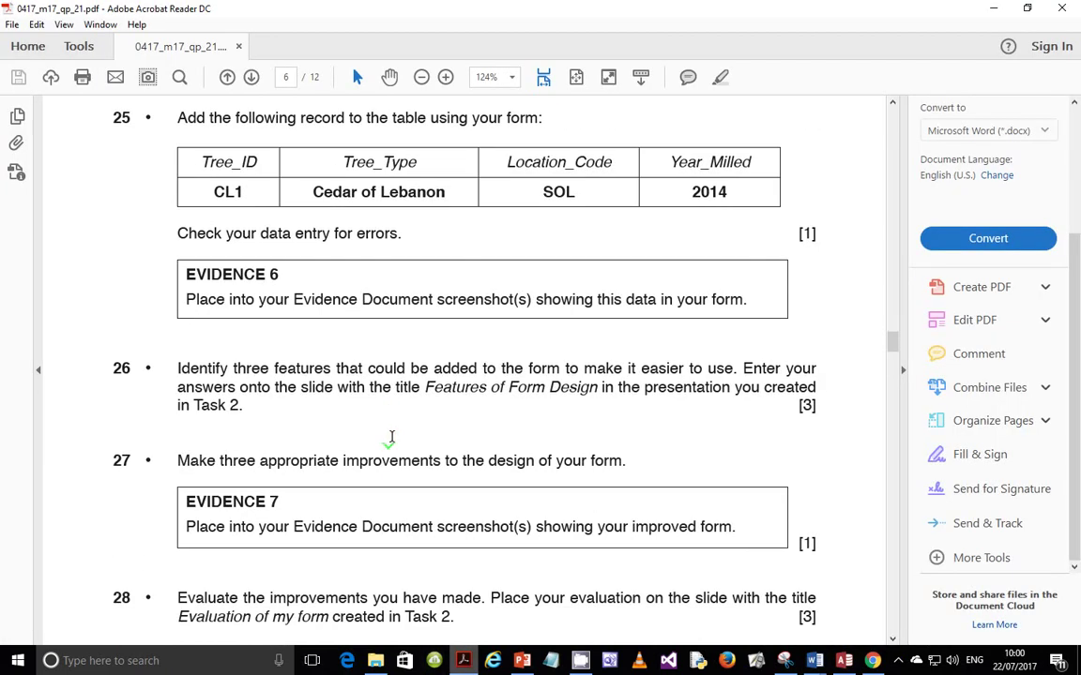
{"action": "scroll", "coordinate": [391, 437], "scroll_direction": "down", "scroll_amount": 3}
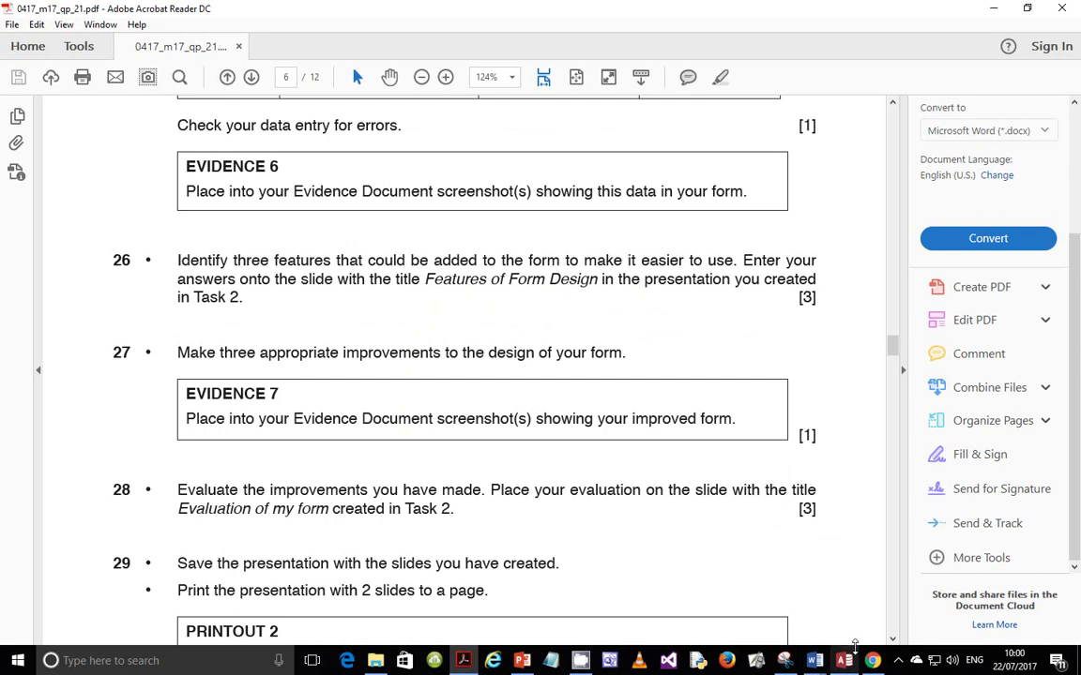
{"action": "left_click", "coordinate": [845, 656]}
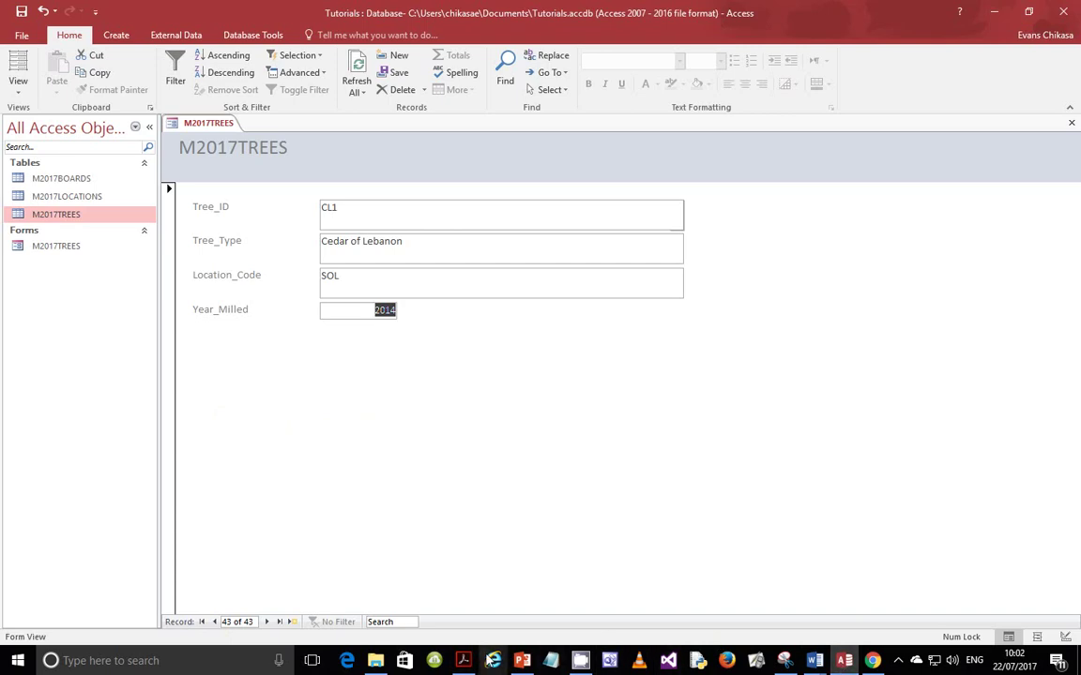
{"action": "left_click", "coordinate": [522, 661]}
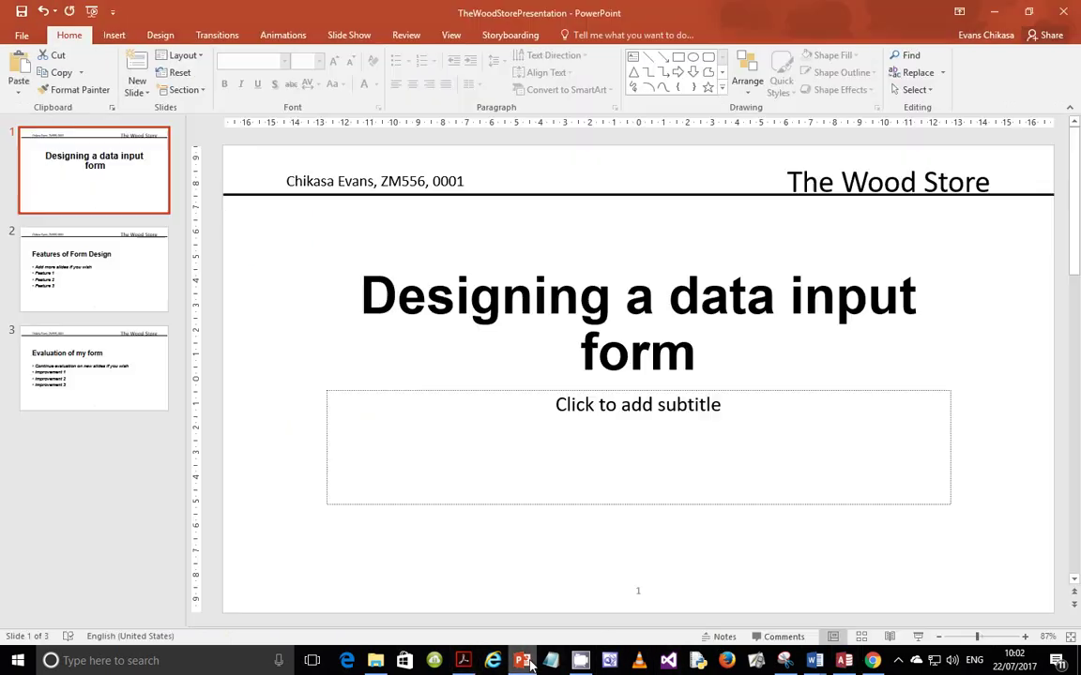
{"action": "left_click", "coordinate": [99, 263]}
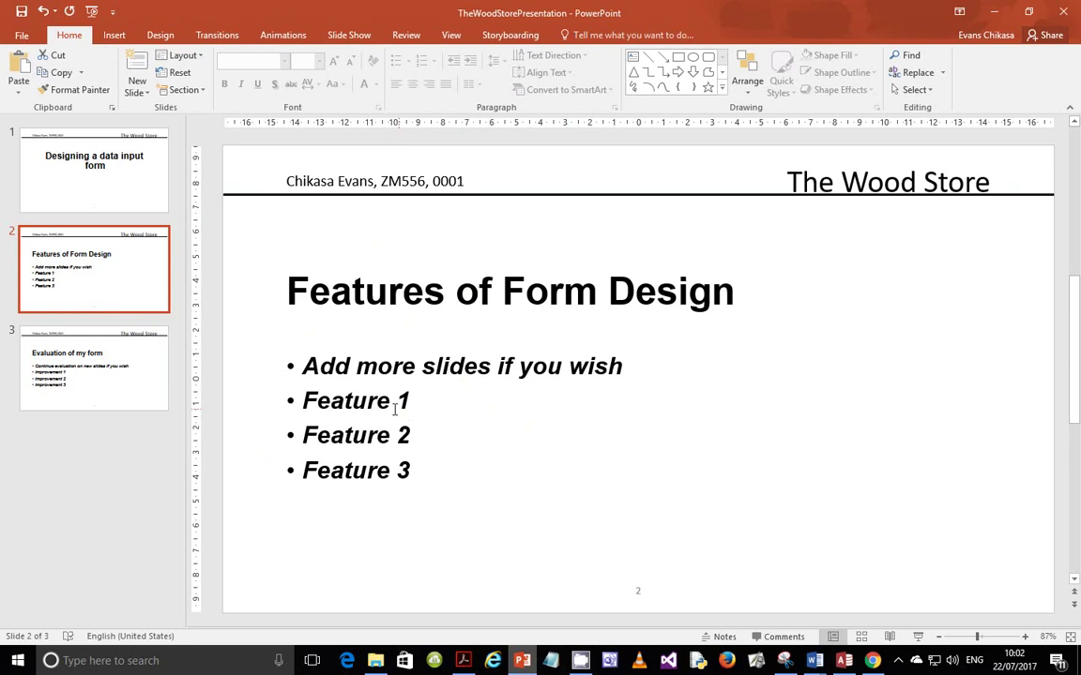
{"action": "triple_click", "coordinate": [368, 367]}
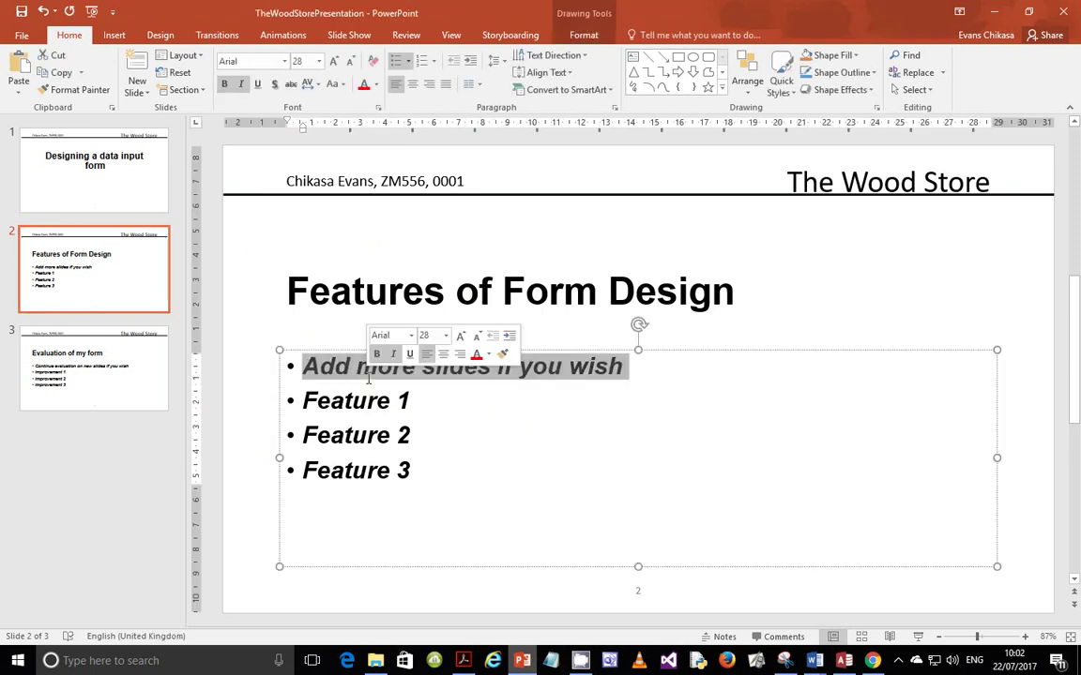
{"action": "key", "text": "Delete"}
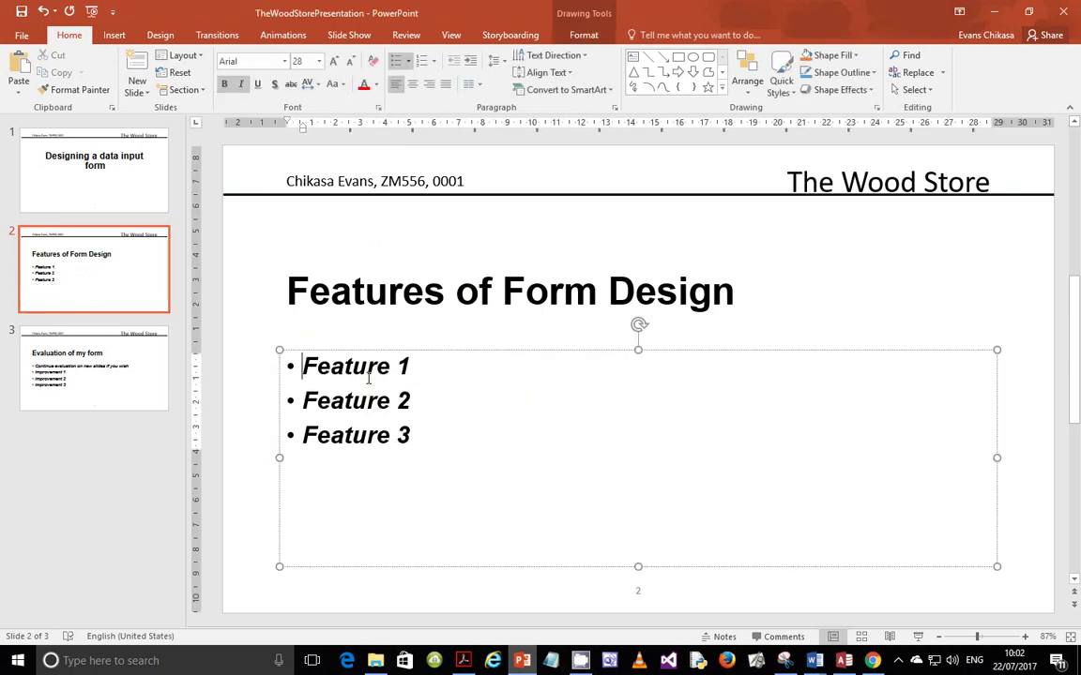
Step: Recheck the exam paper and the Access form, and replace the Feature 1 bullet with "Good navigation buttons", correcting any misspelling
{"action": "double_click", "coordinate": [312, 366]}
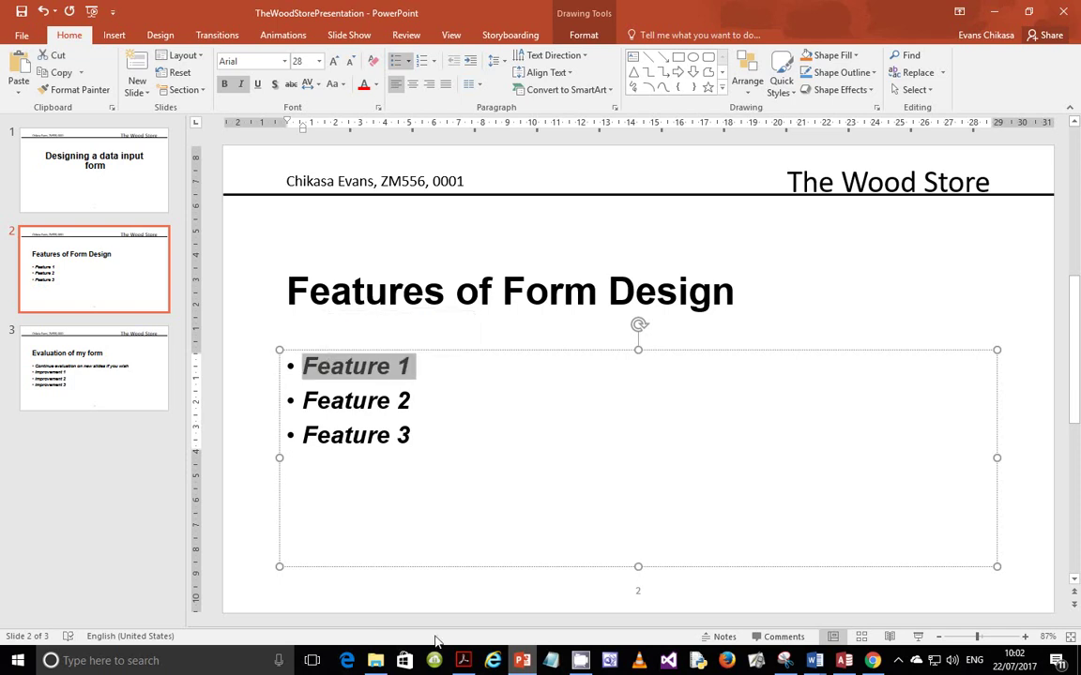
{"action": "key", "text": "alt+Tab"}
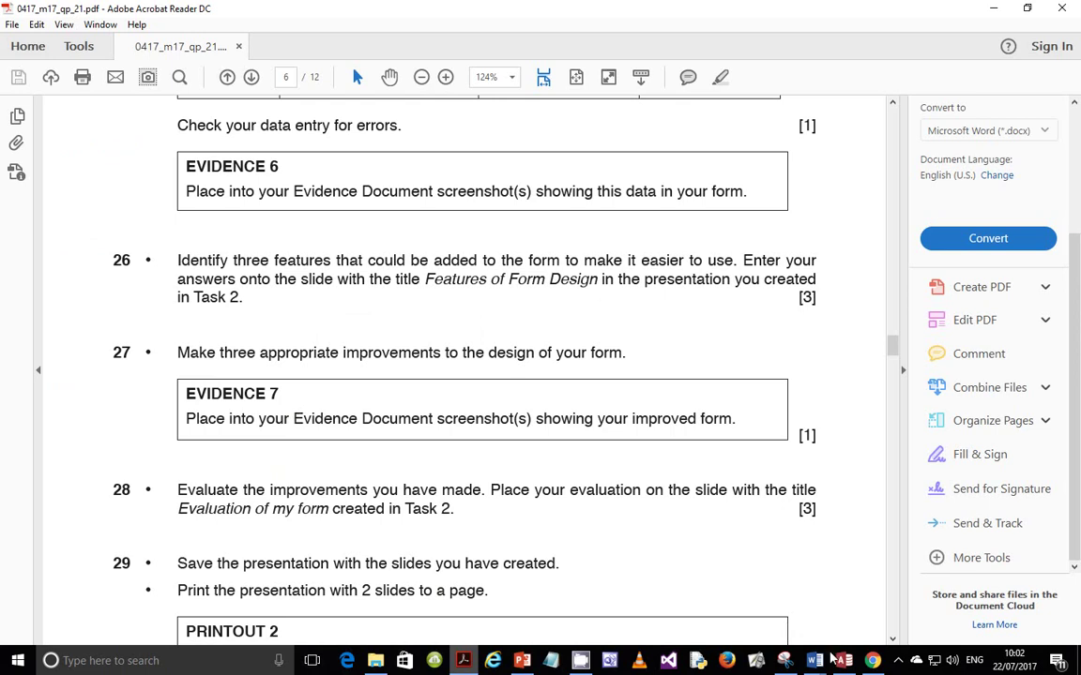
{"action": "key", "text": "alt+Tab"}
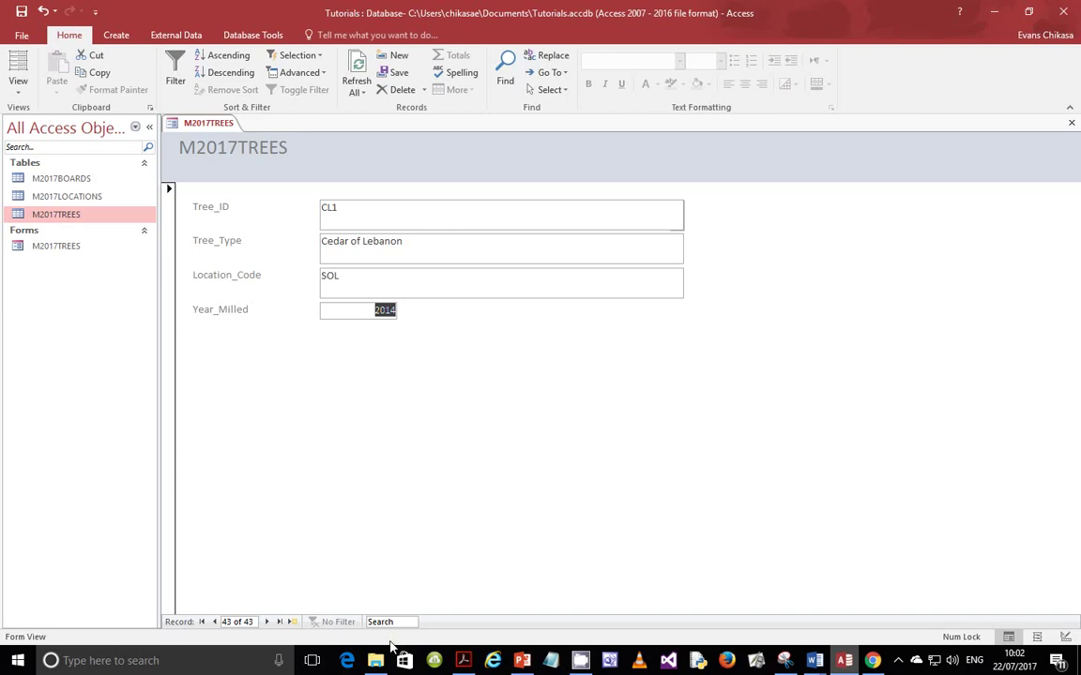
{"action": "left_click", "coordinate": [844, 662]}
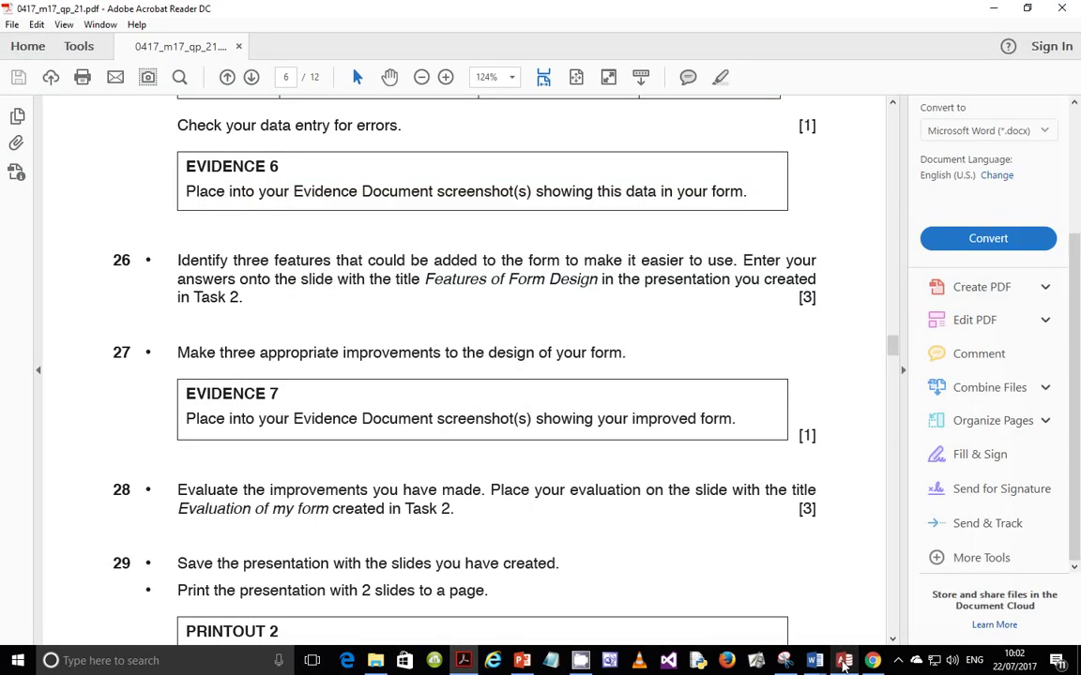
{"action": "left_click", "coordinate": [843, 661]}
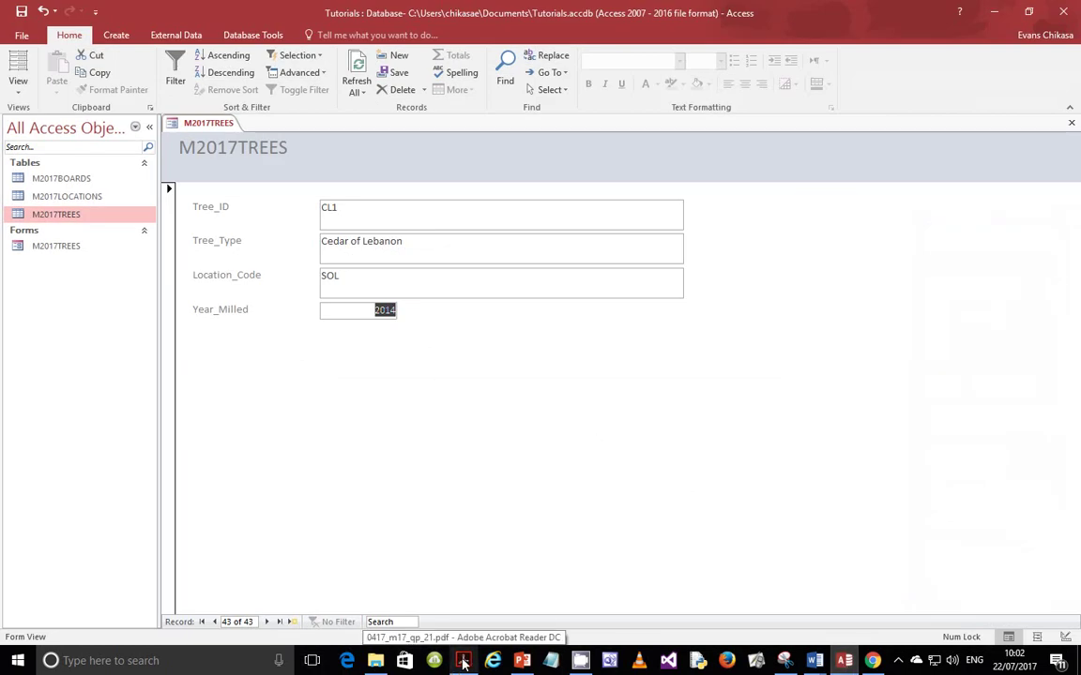
{"action": "left_click", "coordinate": [523, 661]}
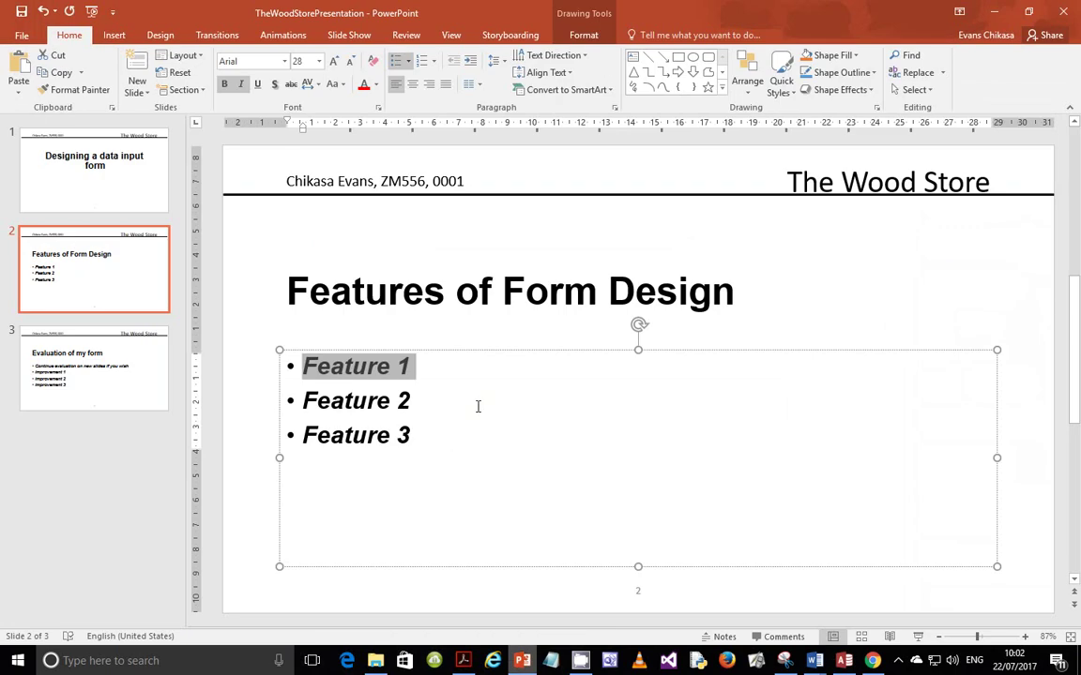
{"action": "type", "text": "Good na"}
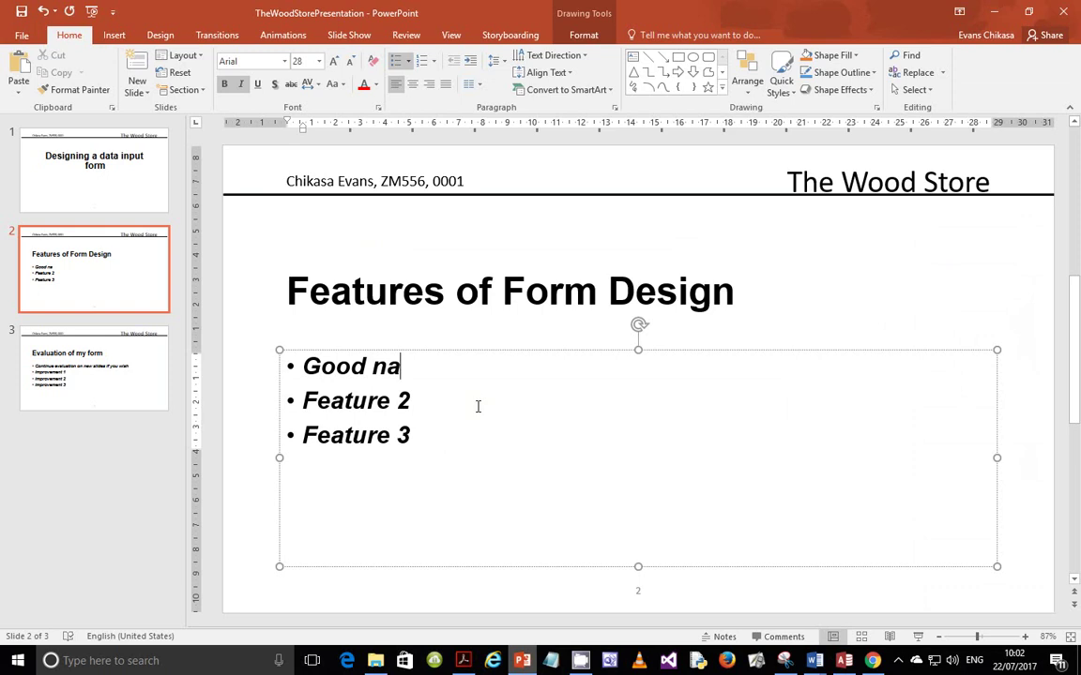
{"action": "type", "text": "givation"}
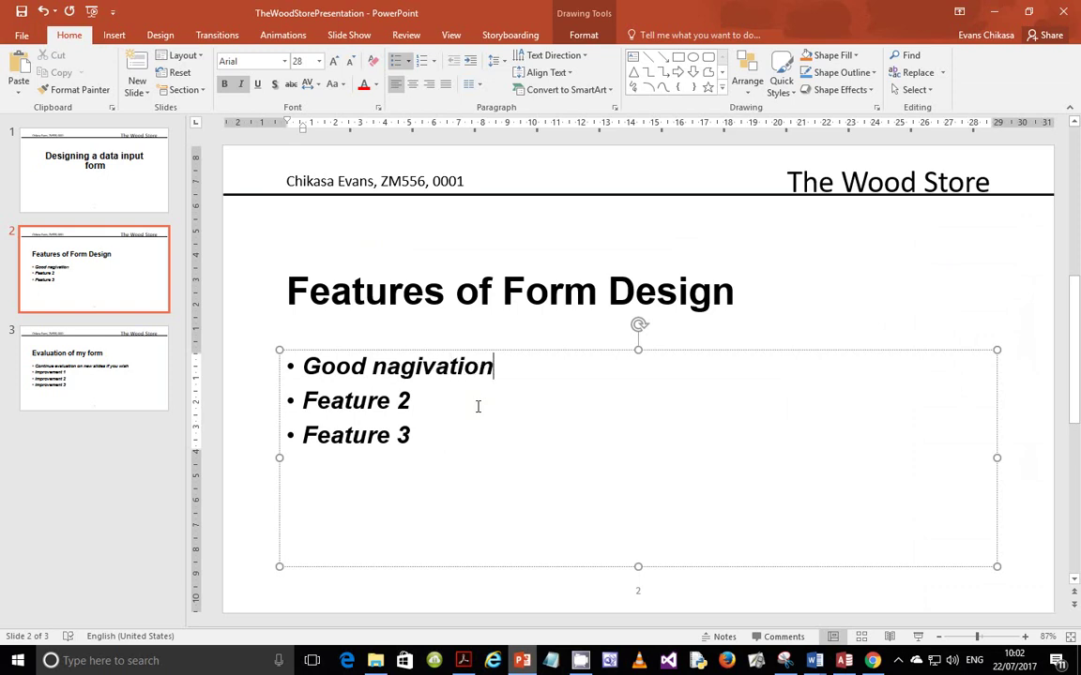
{"action": "type", "text": " buttons"}
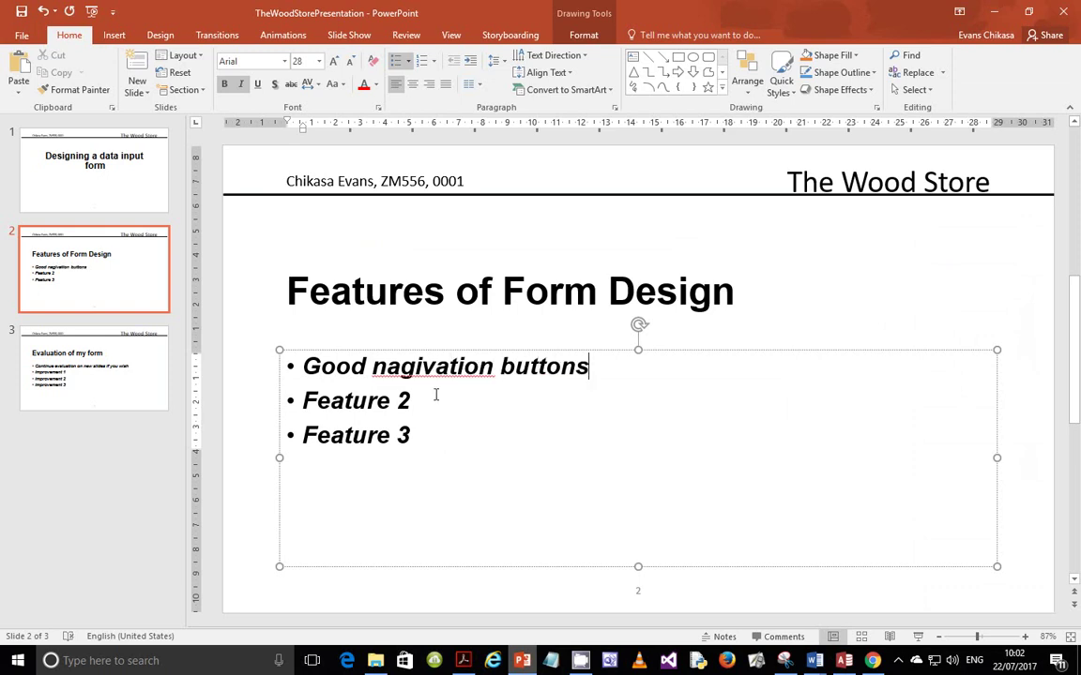
{"action": "right_click", "coordinate": [435, 368]}
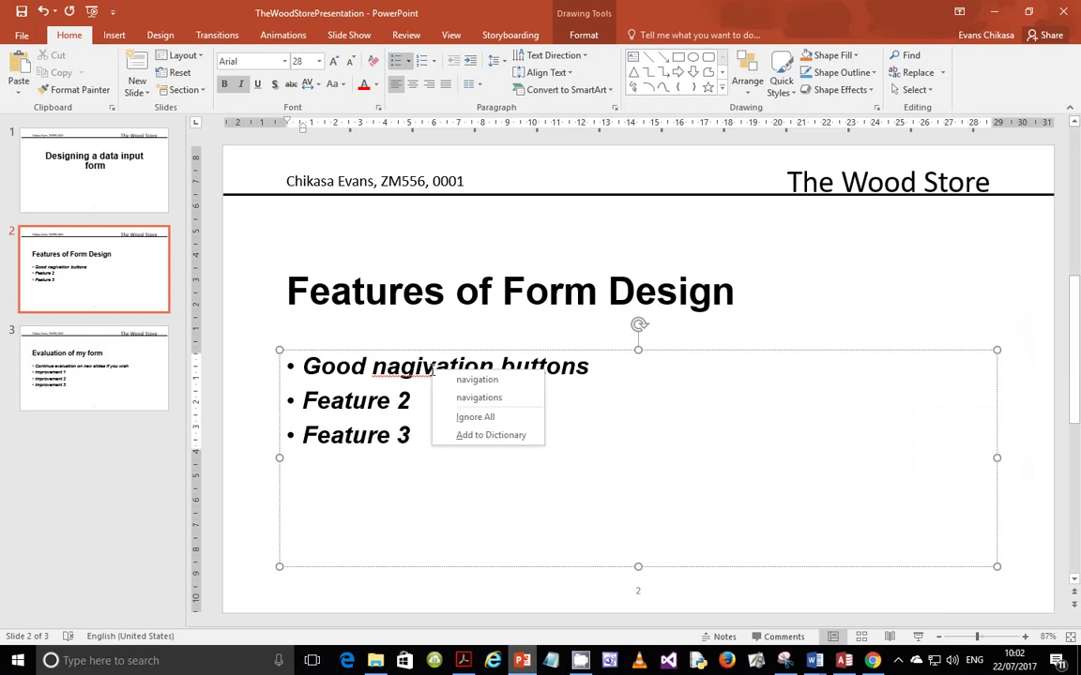
{"action": "left_click", "coordinate": [450, 380]}
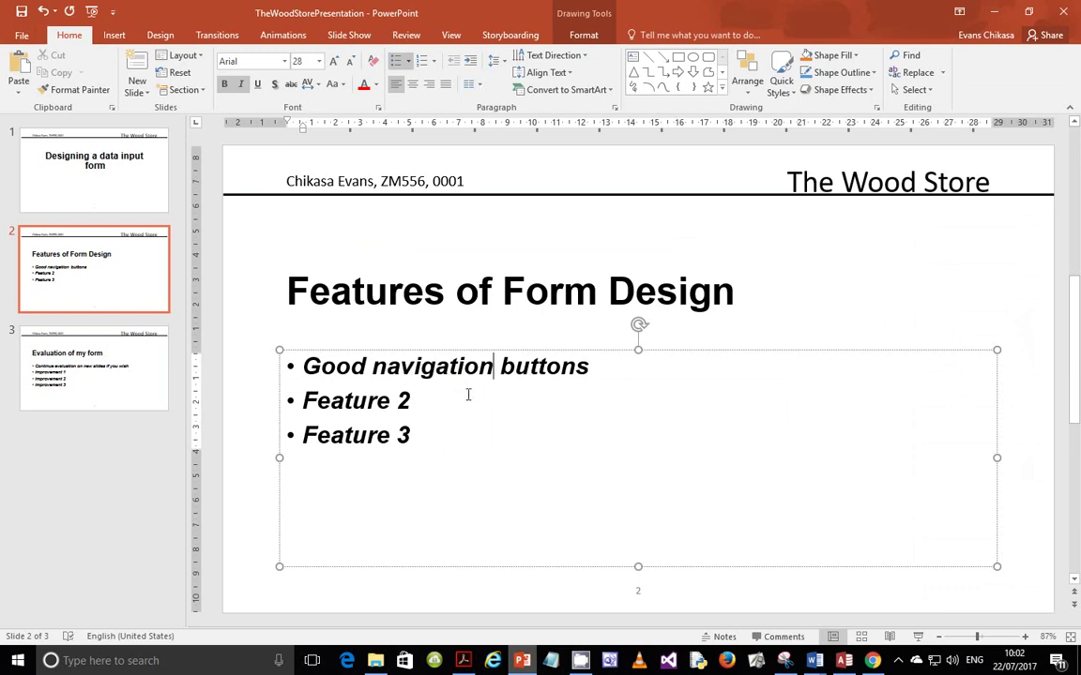
Step: Replace the Feature 2 bullet on the Features of Form Design slide with "Instructive labels"
{"action": "triple_click", "coordinate": [386, 404]}
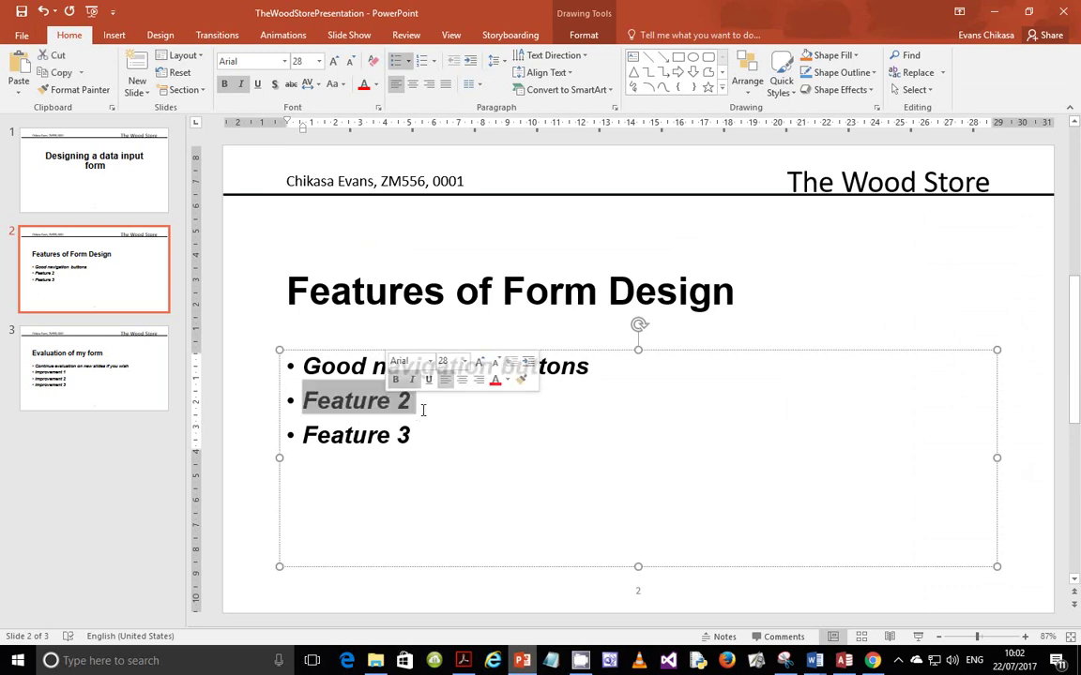
{"action": "type", "text": "Instructive I"}
{"action": "type", "text": "abels"}
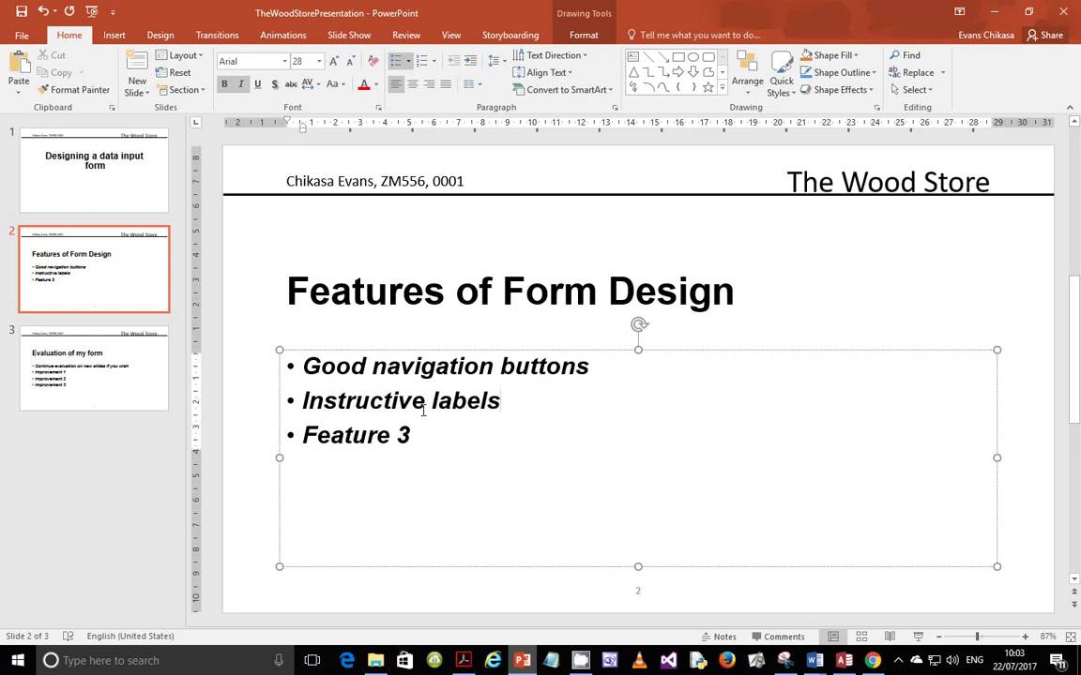
Step: Replace the Feature 3 bullet with "Combo Box/Drop down Menus"
{"action": "triple_click", "coordinate": [372, 434]}
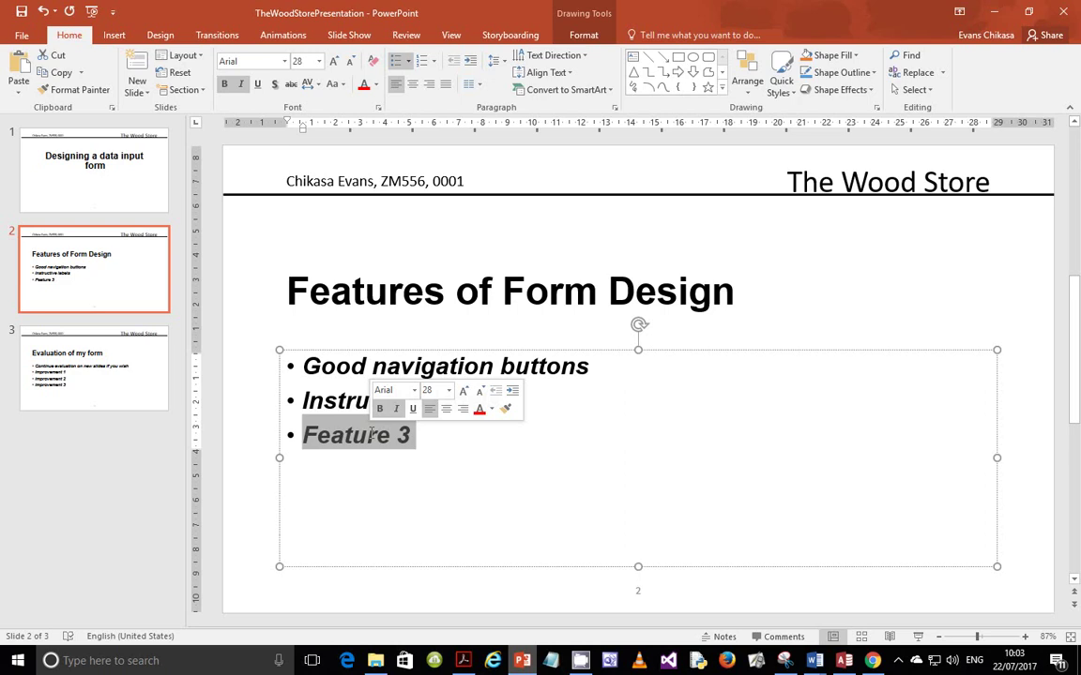
{"action": "type", "text": "Com"}
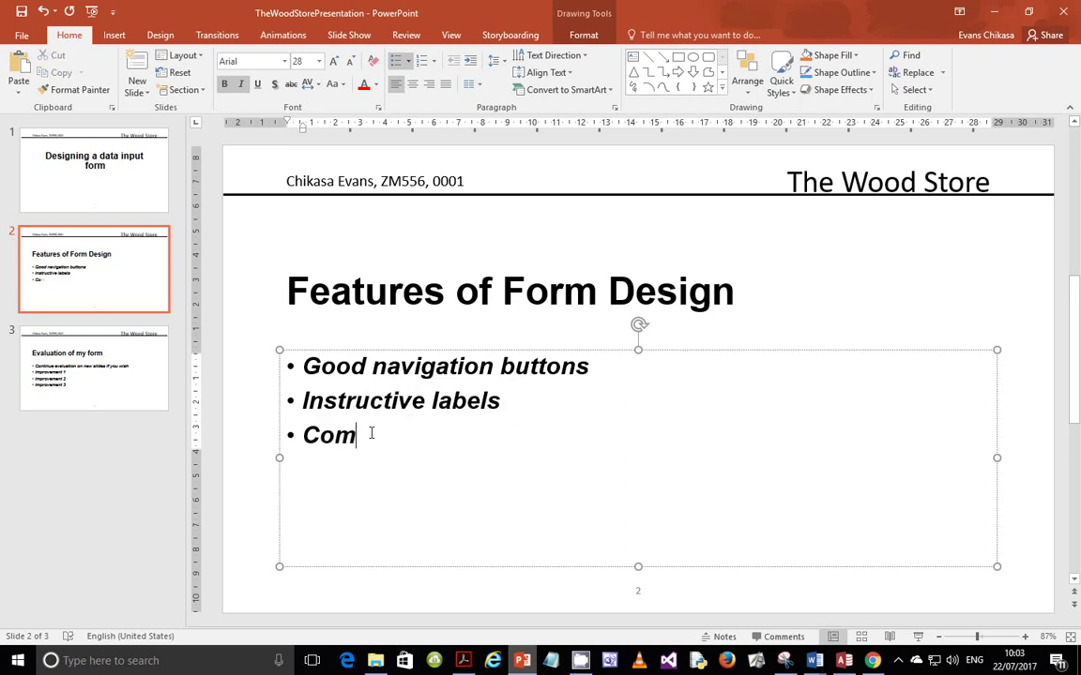
{"action": "type", "text": "bo Box"}
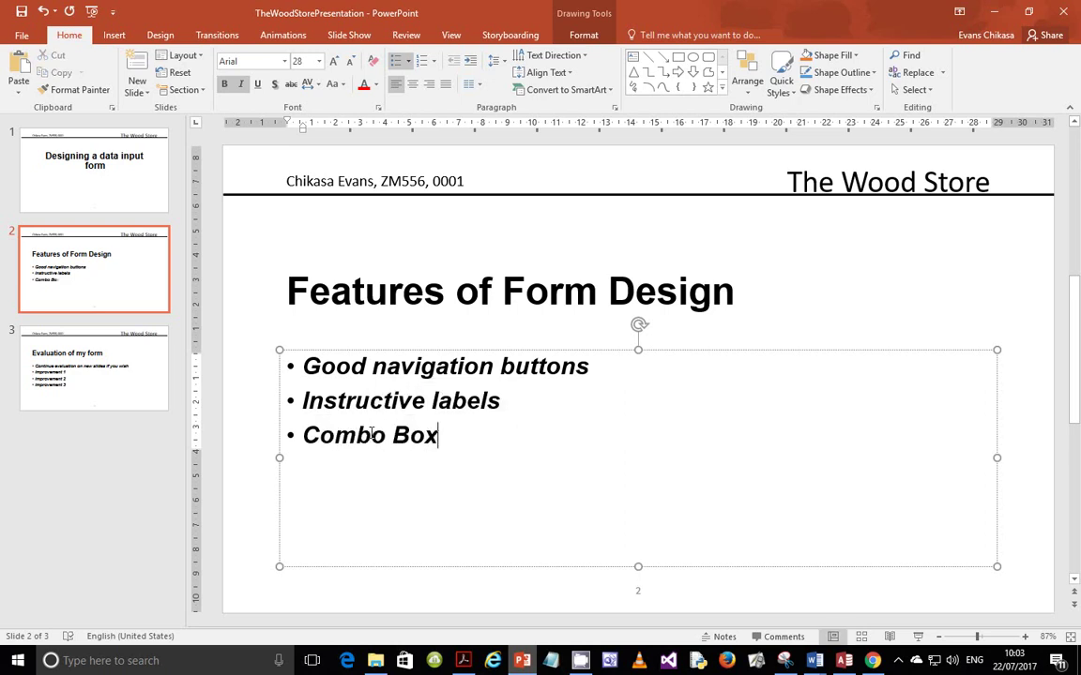
{"action": "type", "text": "/Drop down Menu"}
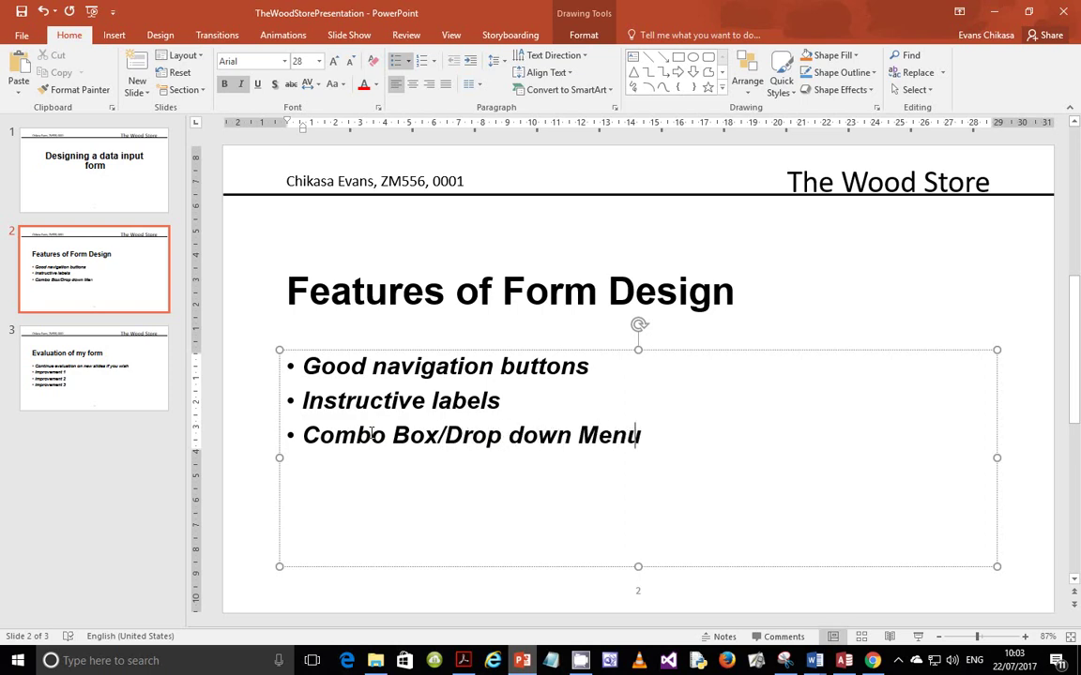
{"action": "type", "text": "s"}
{"action": "key", "text": "BackSpace"}
{"action": "key", "text": "BackSpace"}
{"action": "type", "text": "s"}
Step: Add a fourth bullet reading "Well resized textboxes/Field spaces" to the Features of Form Design slide
{"action": "key", "text": "Return"}
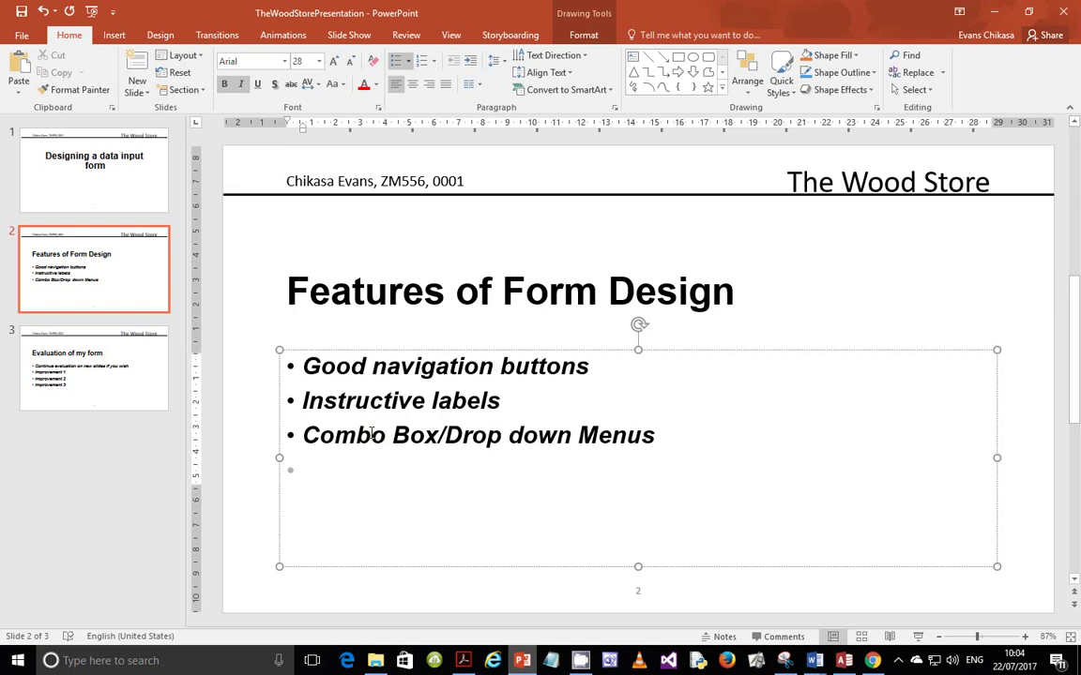
{"action": "type", "text": "Well r"}
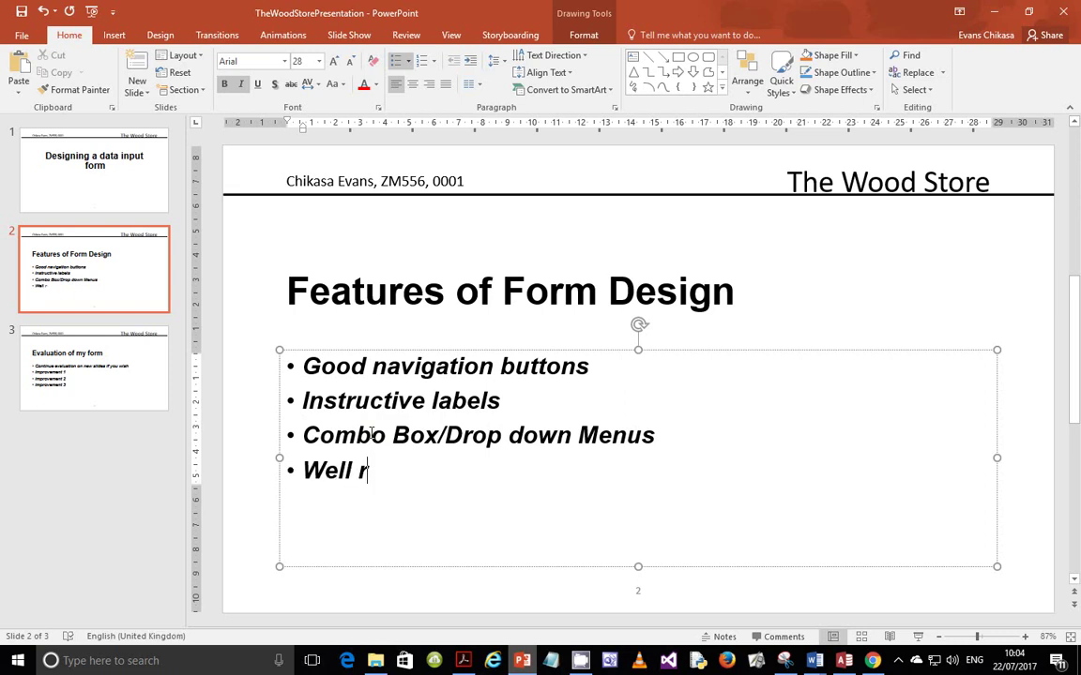
{"action": "type", "text": "esized textb"}
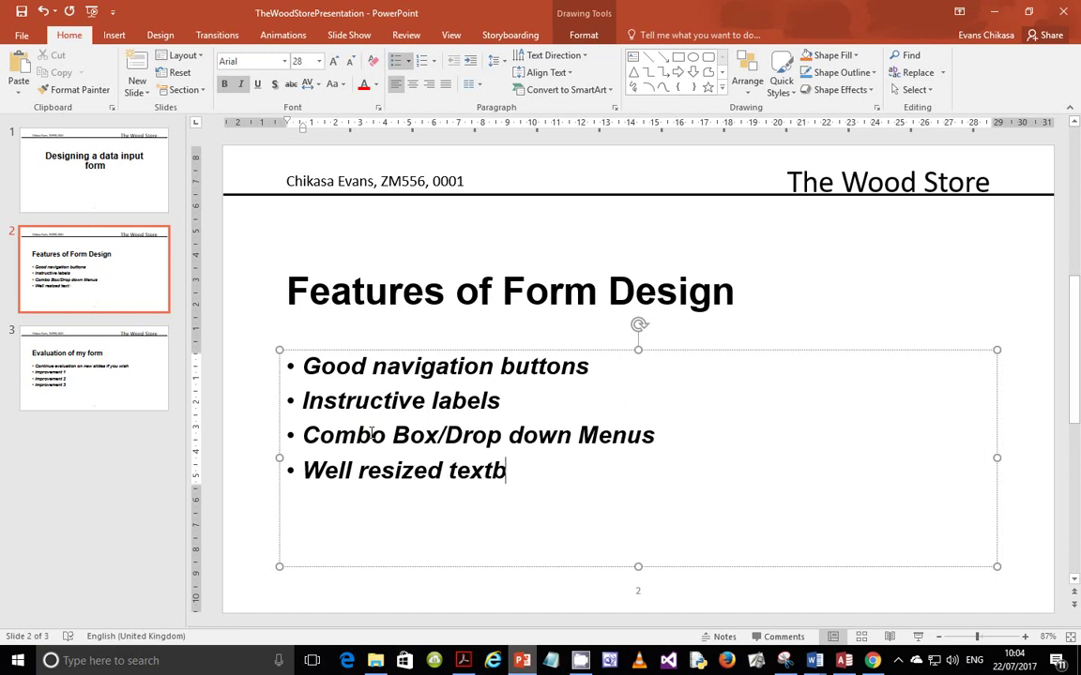
{"action": "type", "text": "oxes"}
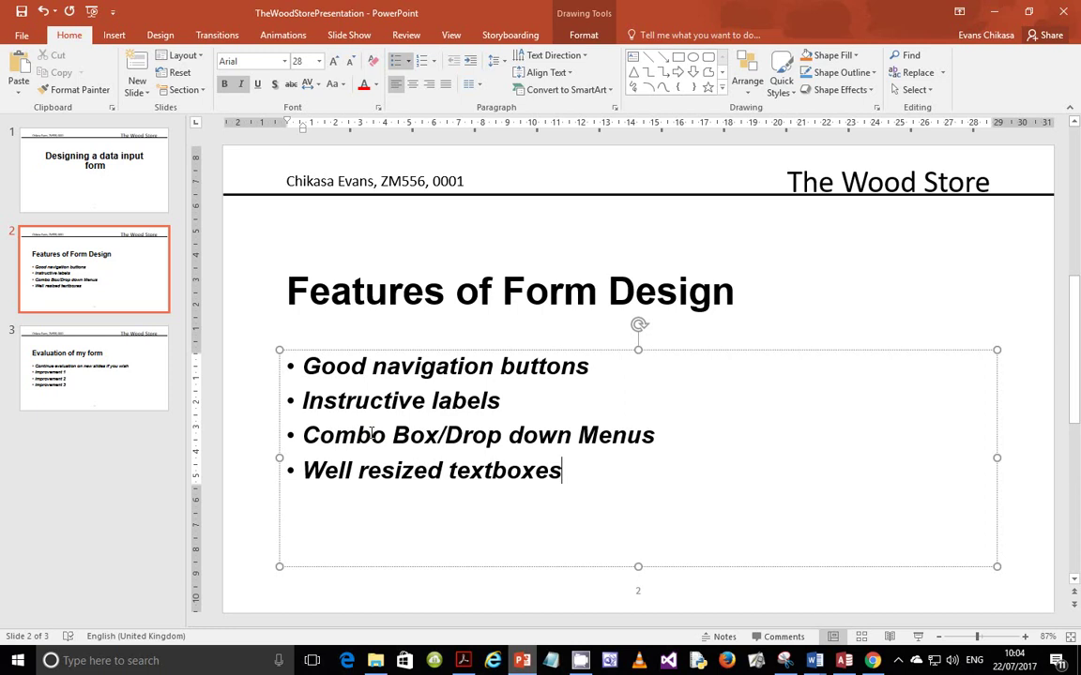
{"action": "type", "text": "/"}
{"action": "type", "text": "Fiel"}
{"action": "type", "text": "d"}
{"action": "type", "text": " spa"}
{"action": "key", "text": "BackSpace"}
{"action": "type", "text": "paces"}
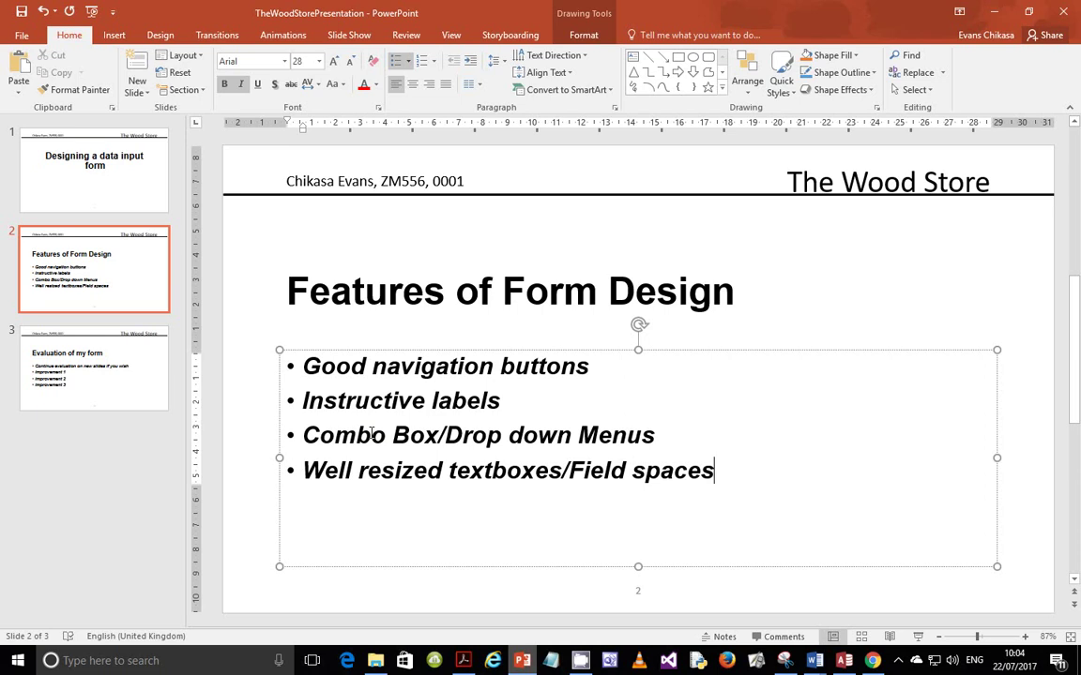
Step: Add a fifth bullet on a new line reading "Check boxes/ Radio buttons", correcting any mistyped text
{"action": "type", "text": "Chec"}
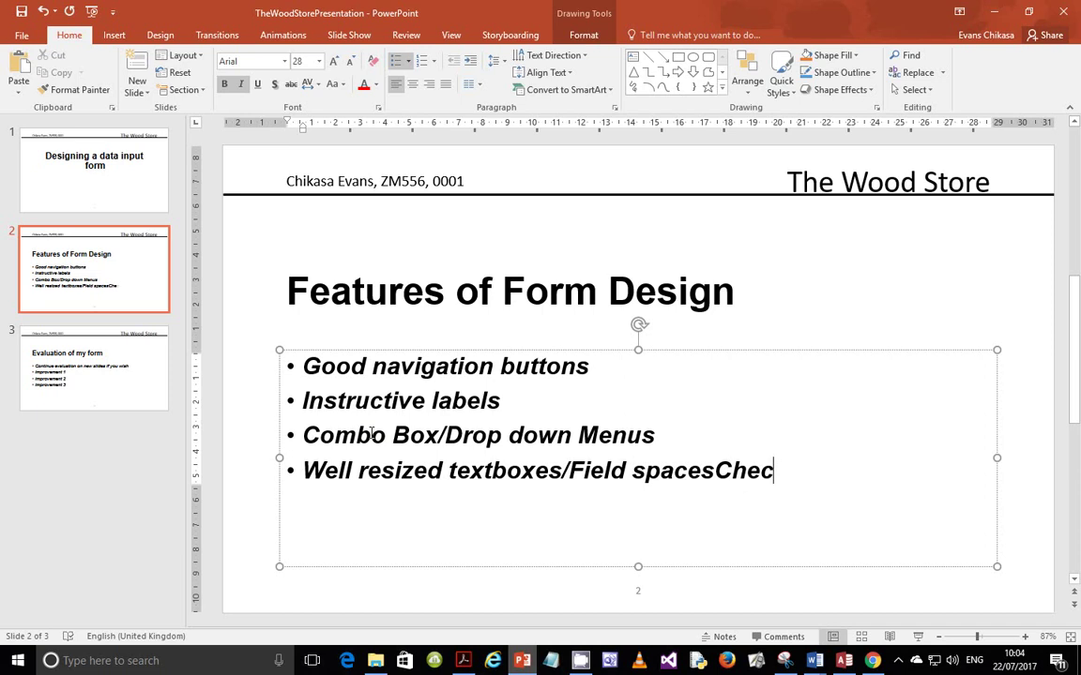
{"action": "key", "text": "BackSpace"}
{"action": "key", "text": "BackSpace"}
{"action": "key", "text": "BackSpace"}
{"action": "key", "text": "BackSpace"}
{"action": "key", "text": "Return"}
{"action": "type", "text": "Check"}
{"action": "type", "text": " boz"}
{"action": "type", "text": "e"}
{"action": "key", "text": "BackSpace"}
{"action": "key", "text": "BackSpace"}
{"action": "type", "text": "ex"}
{"action": "key", "text": "BackSpace"}
{"action": "key", "text": "BackSpace"}
{"action": "type", "text": "xes"}
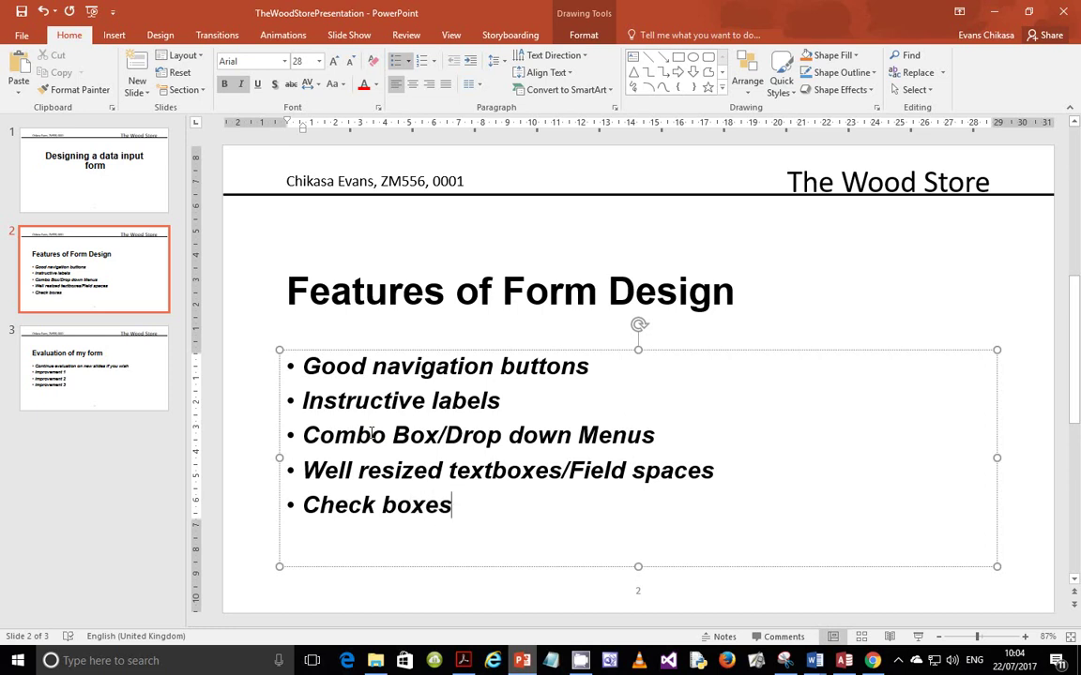
{"action": "type", "text": "/ Radi"}
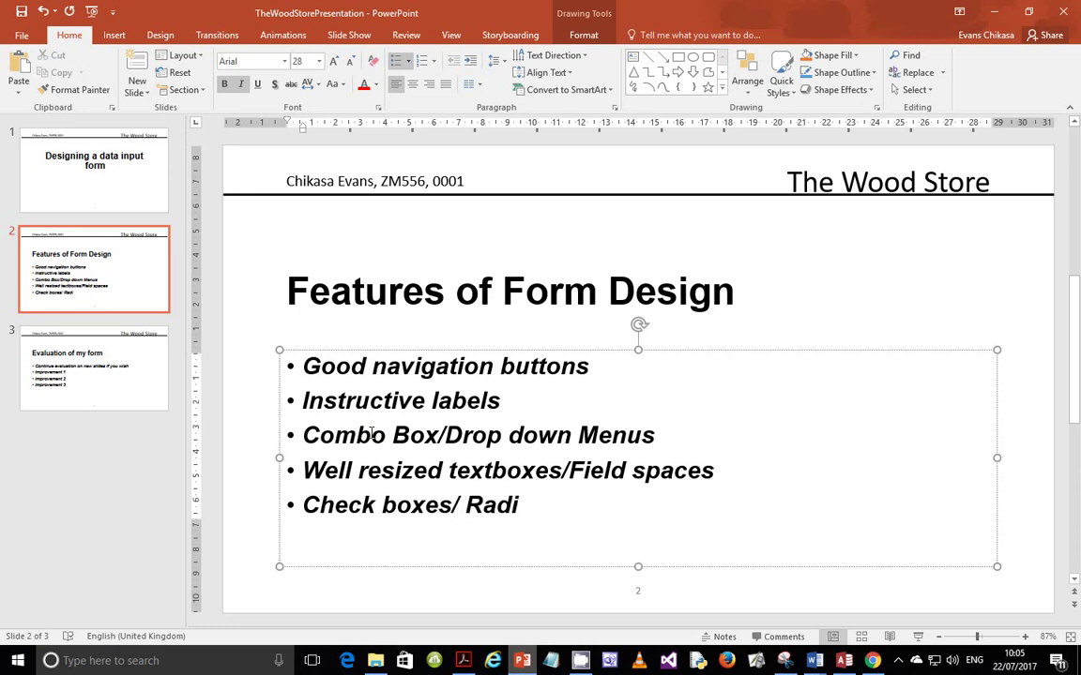
{"action": "type", "text": "o buttons"}
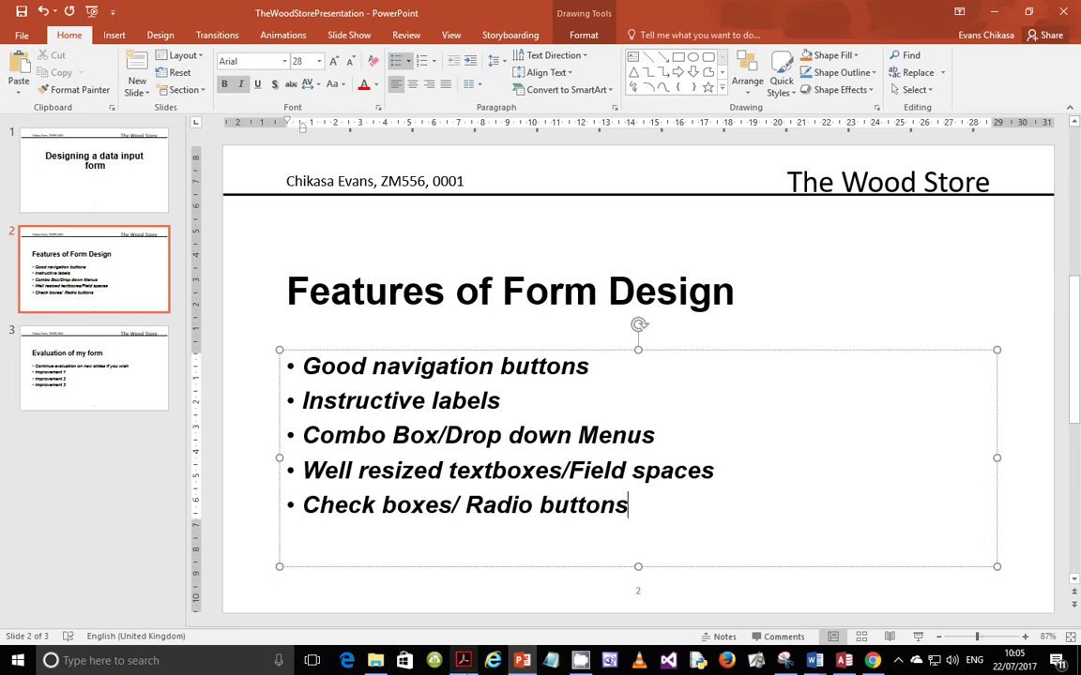
Step: Check tasks 26 to 29 in the exam paper, and highlight the navigation buttons, instructive labels and resized textboxes bullets on the slide
{"action": "left_click", "coordinate": [463, 661]}
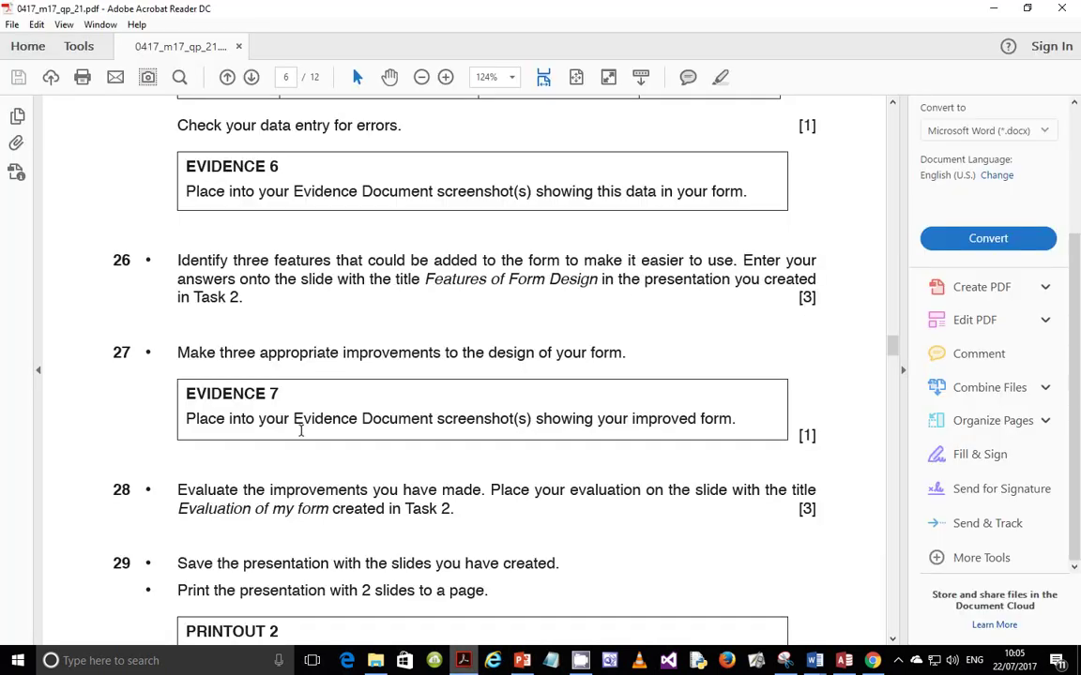
{"action": "scroll", "coordinate": [300, 431], "scroll_direction": "down", "scroll_amount": 1}
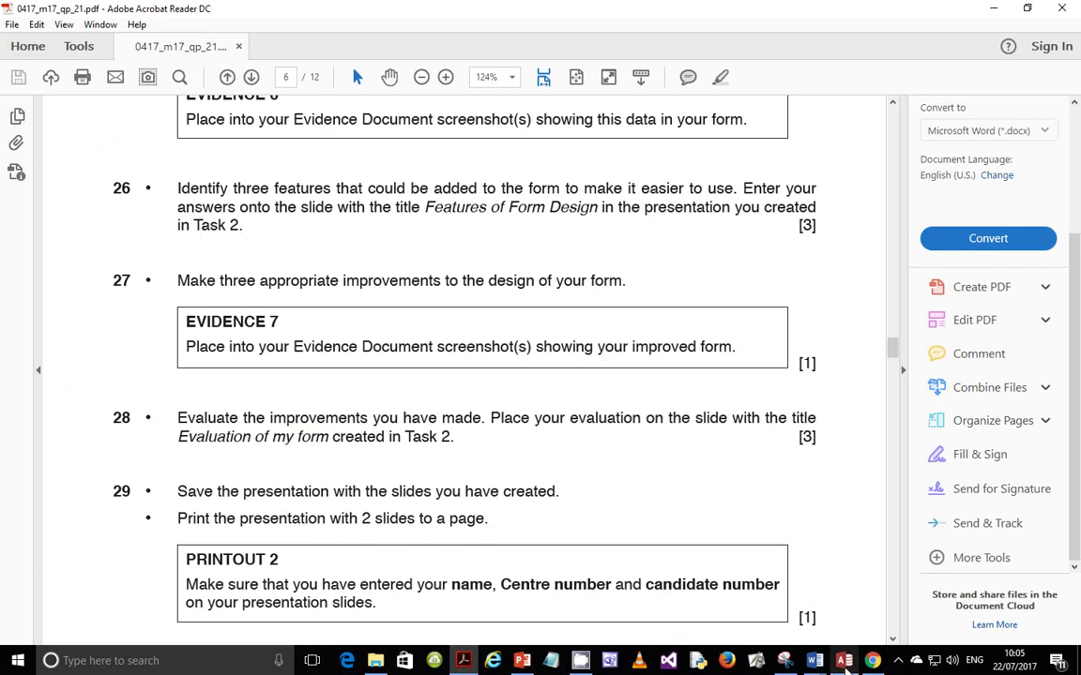
{"action": "left_click", "coordinate": [523, 660]}
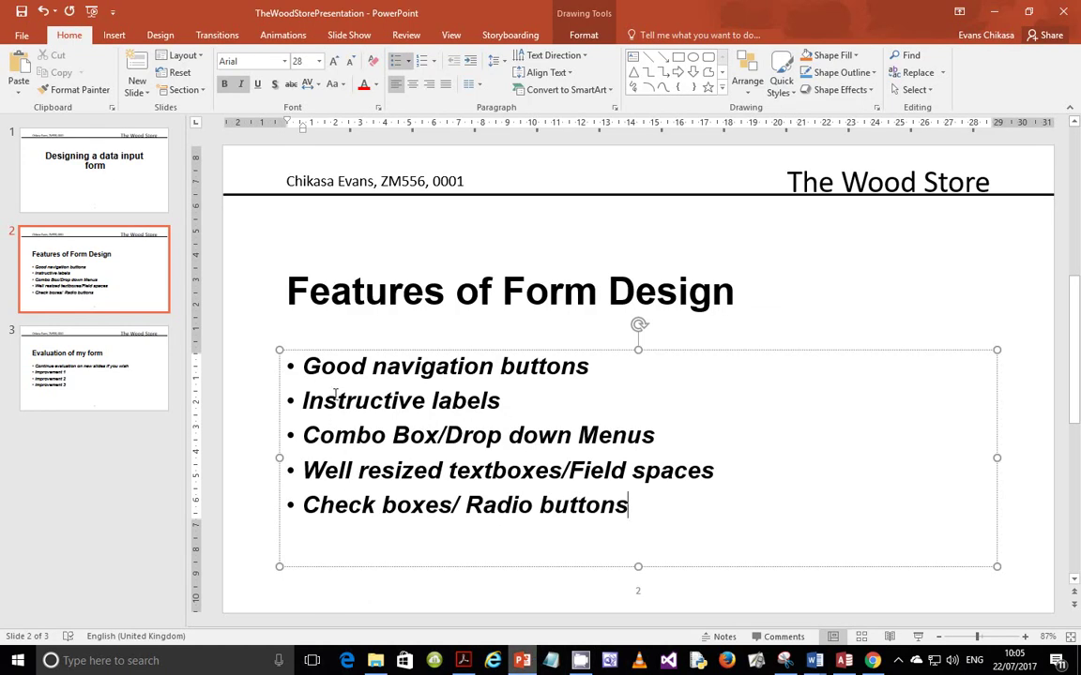
{"action": "left_click", "coordinate": [303, 400]}
{"action": "triple_click", "coordinate": [365, 402]}
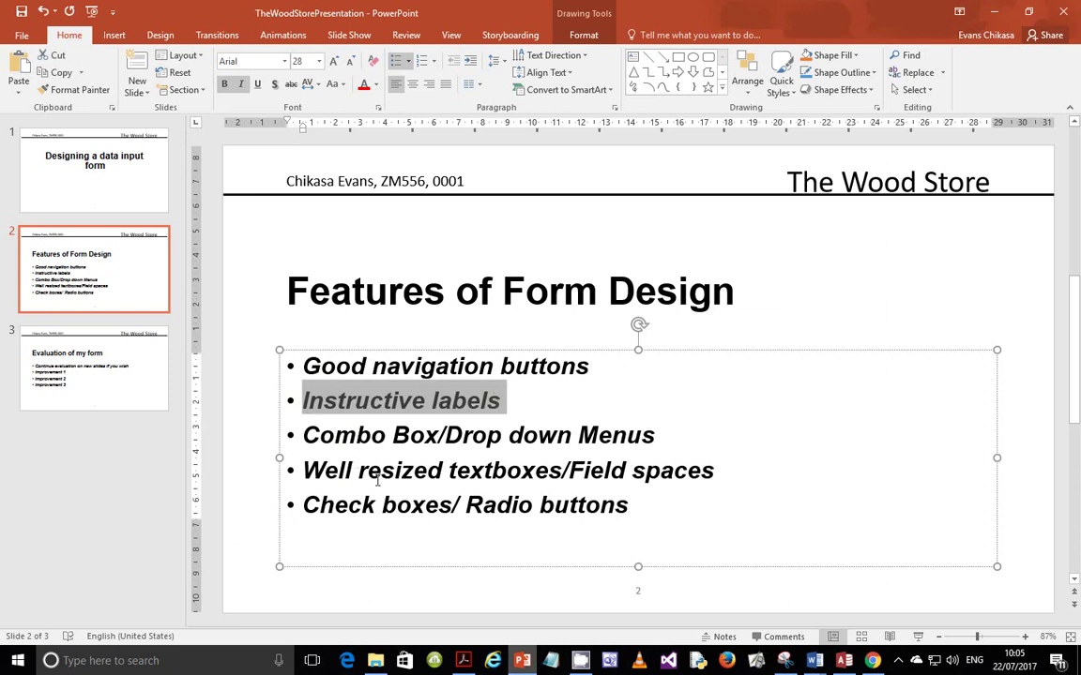
{"action": "left_click_drag", "start_coordinate": [303, 366], "coordinate": [589, 367]}
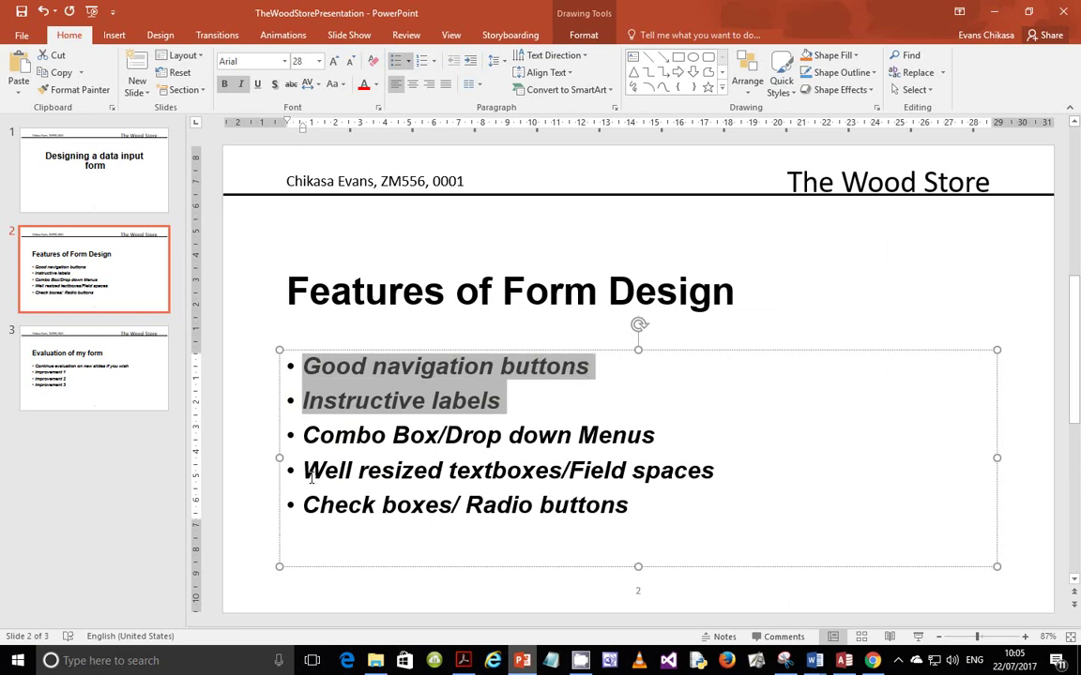
{"action": "left_click_drag", "start_coordinate": [305, 477], "coordinate": [719, 471]}
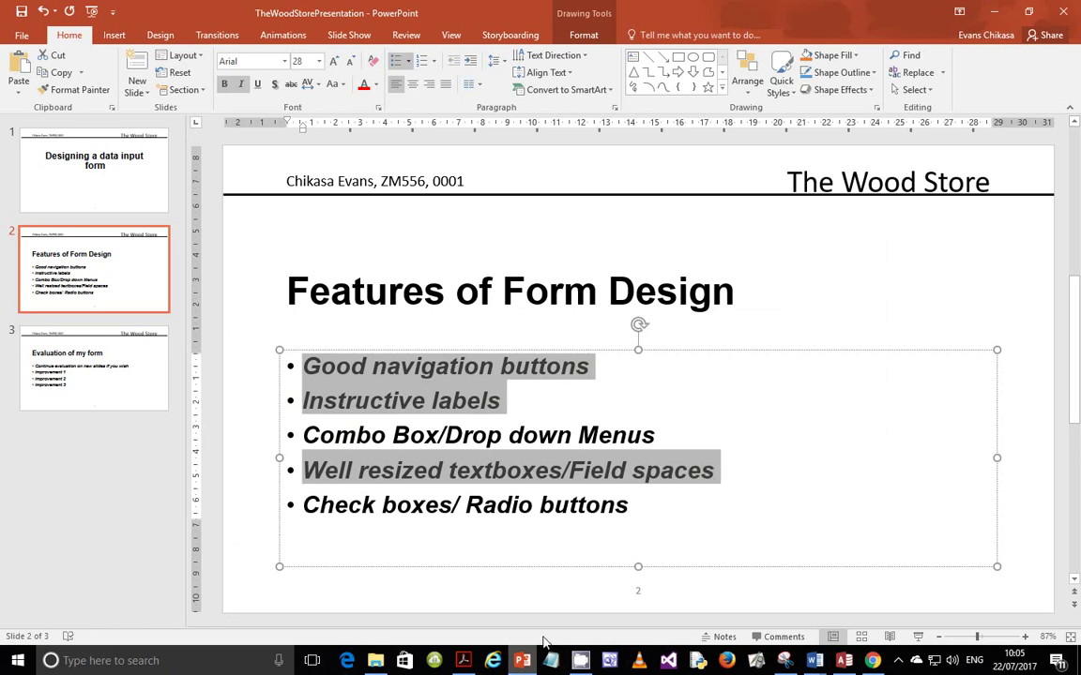
{"action": "left_click", "coordinate": [463, 660]}
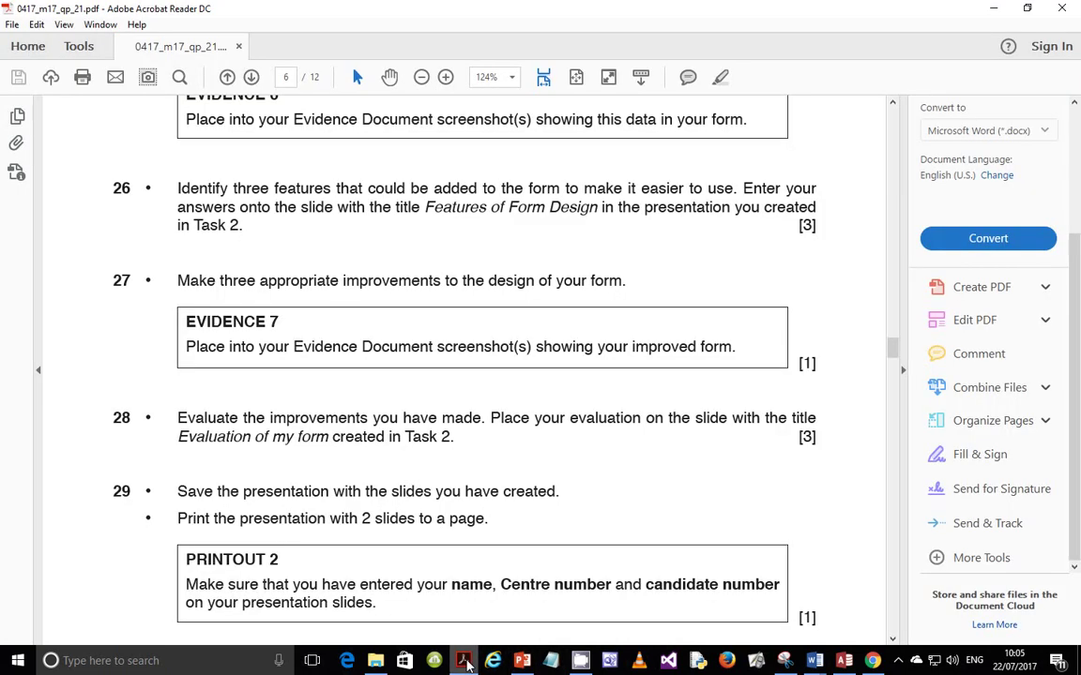
{"action": "left_click", "coordinate": [463, 660]}
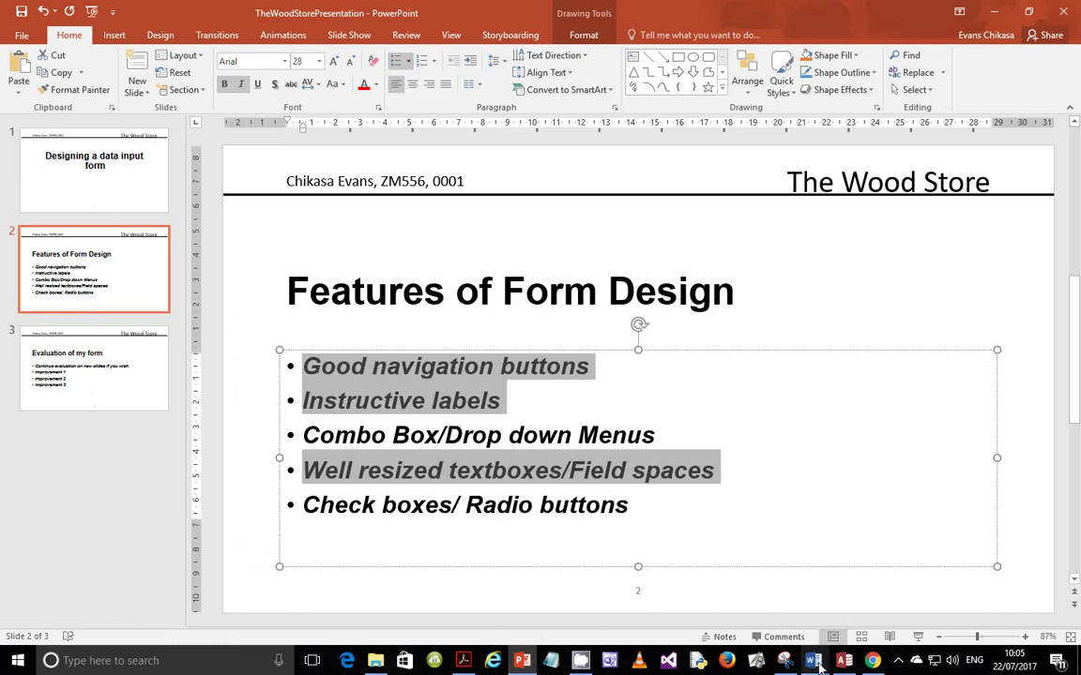
Step: Switch to Access, open the M2017TREES form in Design View, and change the Tree_ID label to "Enter ID of the Tree"
{"action": "left_click", "coordinate": [844, 661]}
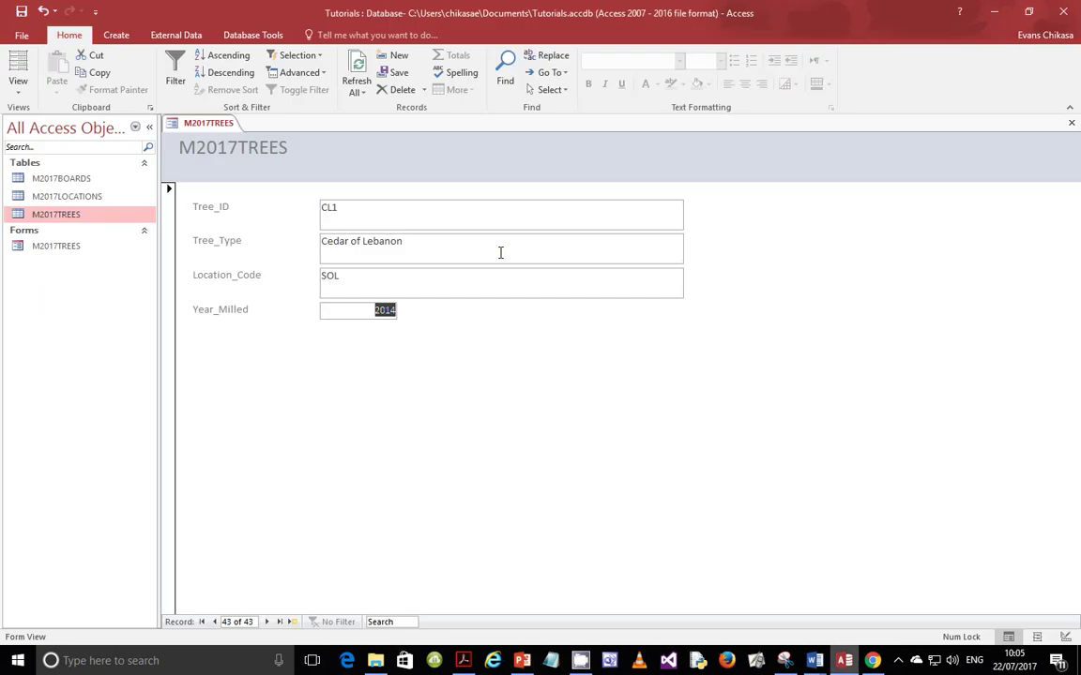
{"action": "left_click", "coordinate": [210, 208]}
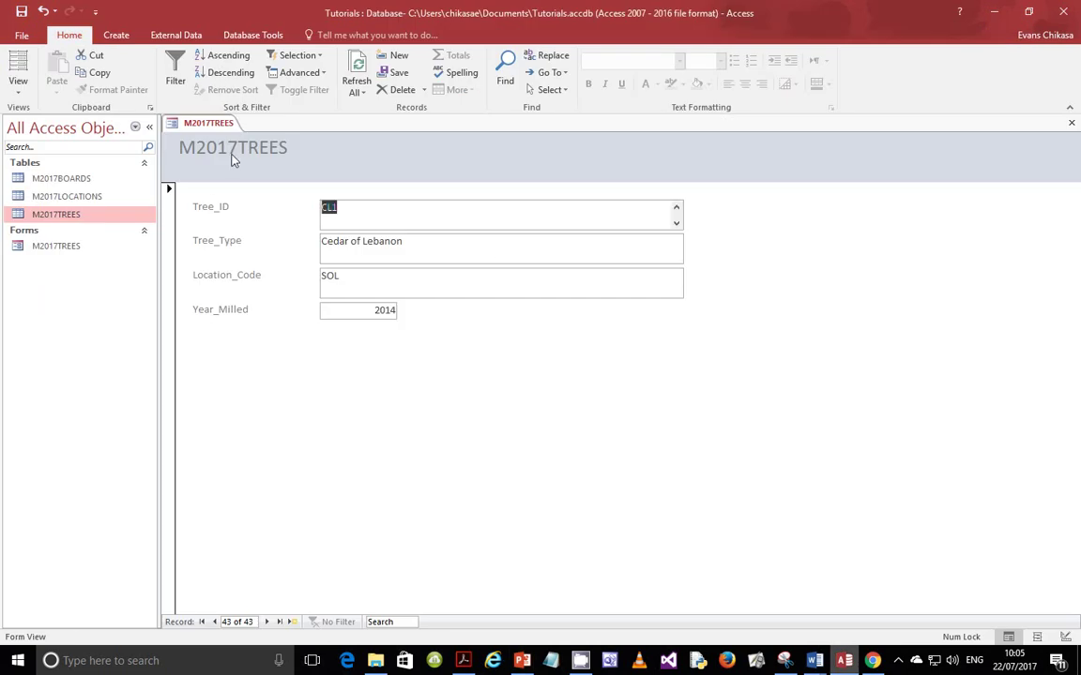
{"action": "left_click", "coordinate": [24, 93]}
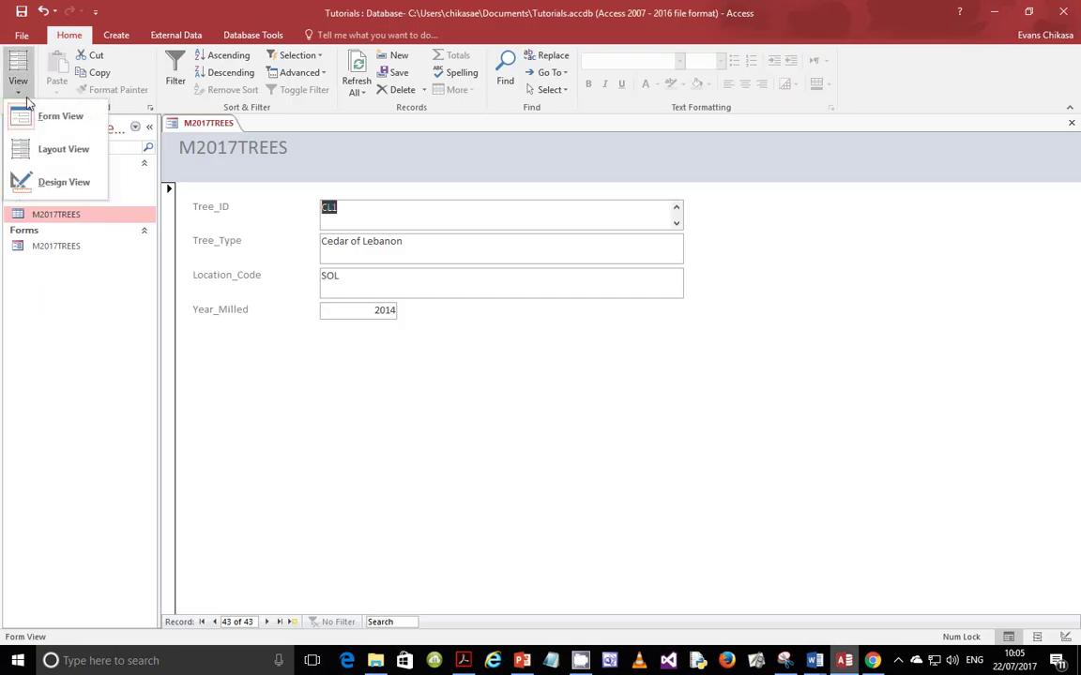
{"action": "left_click", "coordinate": [54, 181]}
{"action": "left_click", "coordinate": [224, 249]}
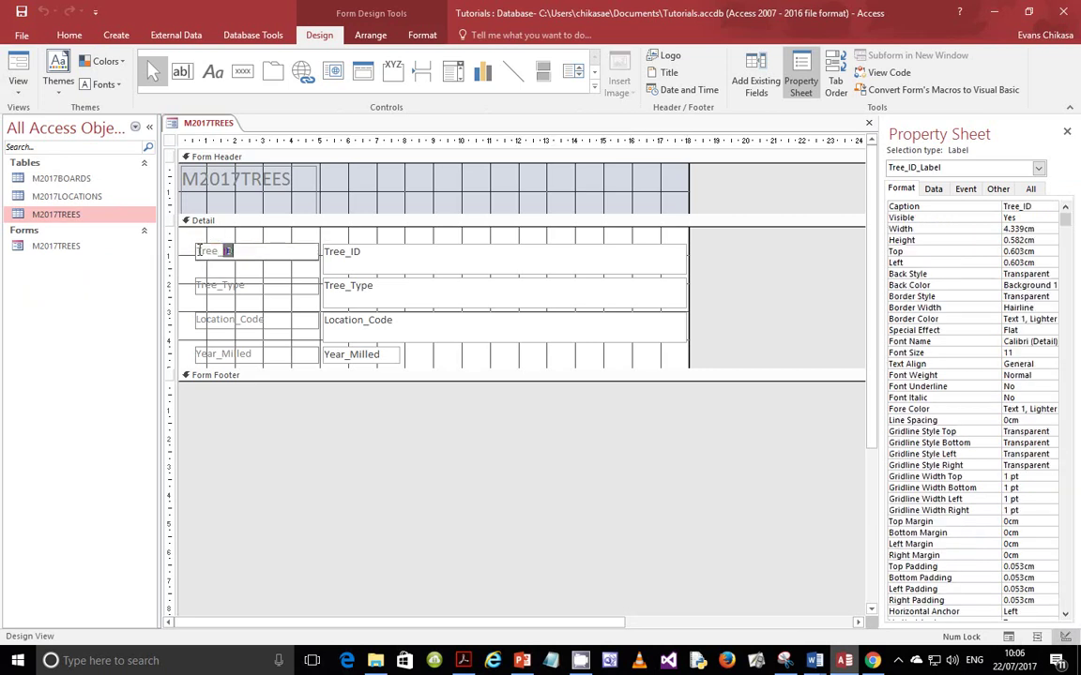
{"action": "left_click_drag", "start_coordinate": [196, 251], "coordinate": [218, 251]}
{"action": "type", "text": "Enter ID of the tree"}
{"action": "key", "text": "BackSpace"}
{"action": "key", "text": "BackSpace"}
{"action": "key", "text": "BackSpace"}
{"action": "key", "text": "BackSpace"}
{"action": "type", "text": "Tree"}
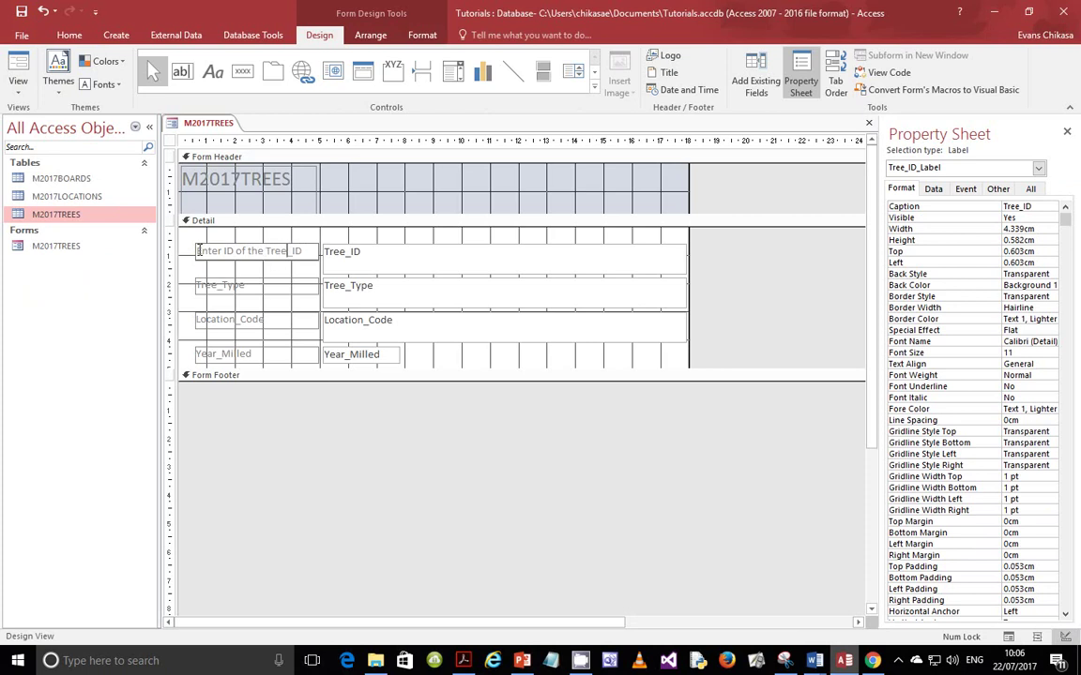
{"action": "key", "text": "Delete"}
{"action": "key", "text": "Delete"}
Step: Change the Tree_Type label in the form's Detail section to "What is the type of Tree"
{"action": "left_click", "coordinate": [221, 285]}
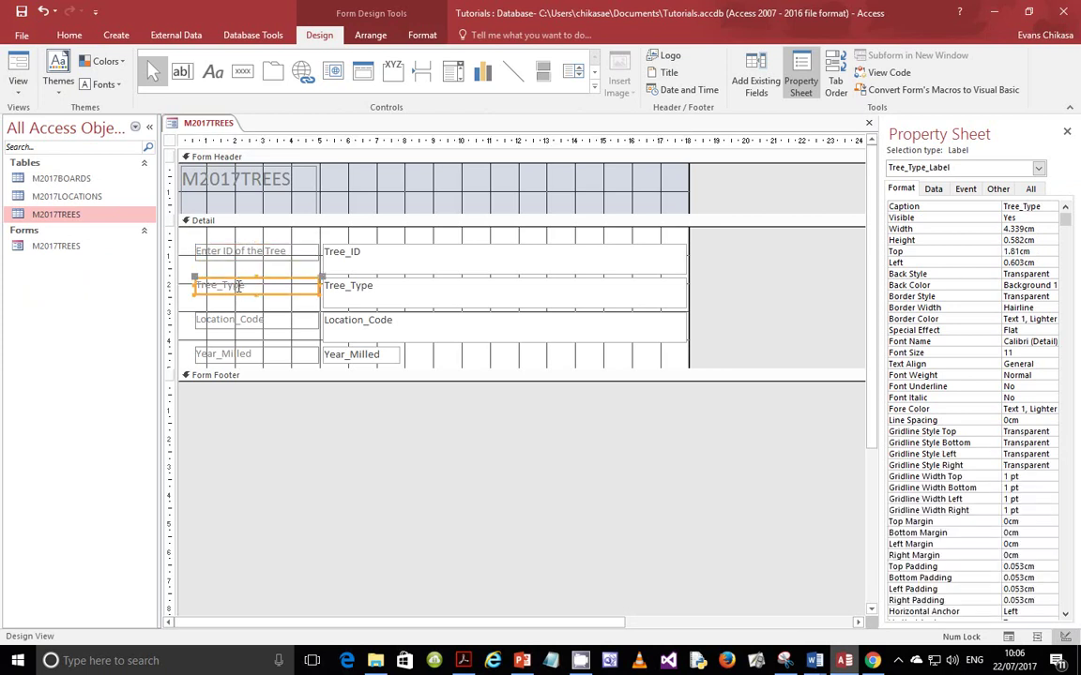
{"action": "left_click", "coordinate": [238, 286]}
{"action": "left_click_drag", "start_coordinate": [222, 285], "coordinate": [249, 286]}
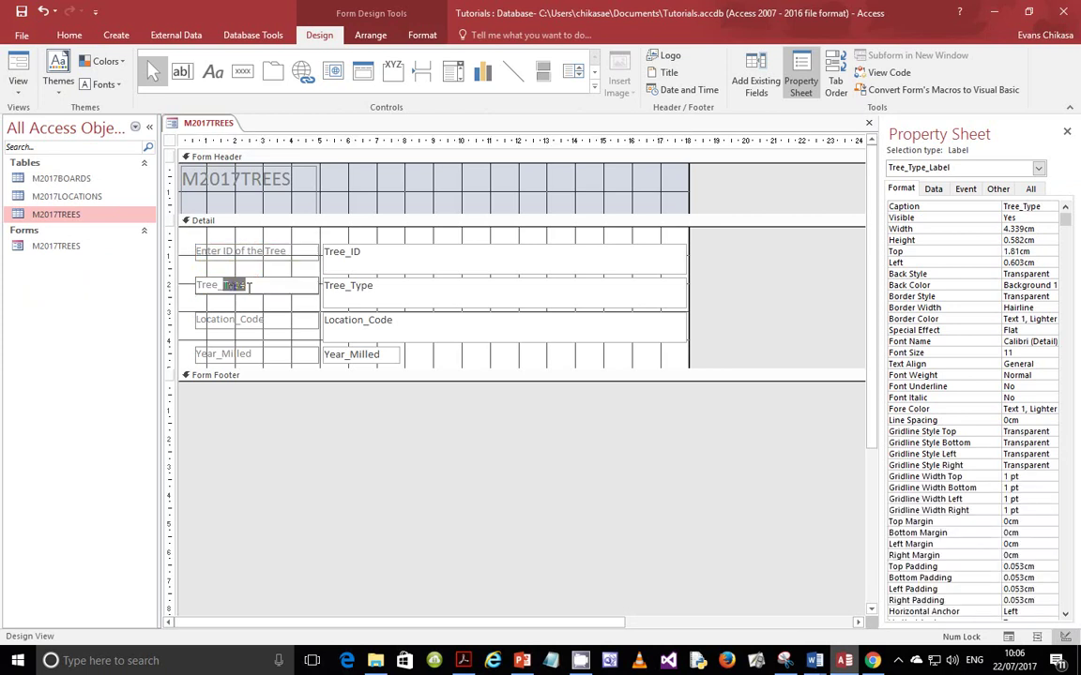
{"action": "key", "text": "BackSpace"}
{"action": "key", "text": "BackSpace"}
{"action": "key", "text": "BackSpace"}
{"action": "key", "text": "BackSpace"}
{"action": "key", "text": "BackSpace"}
{"action": "key", "text": "BackSpace"}
{"action": "type", "text": "What is the type o"}
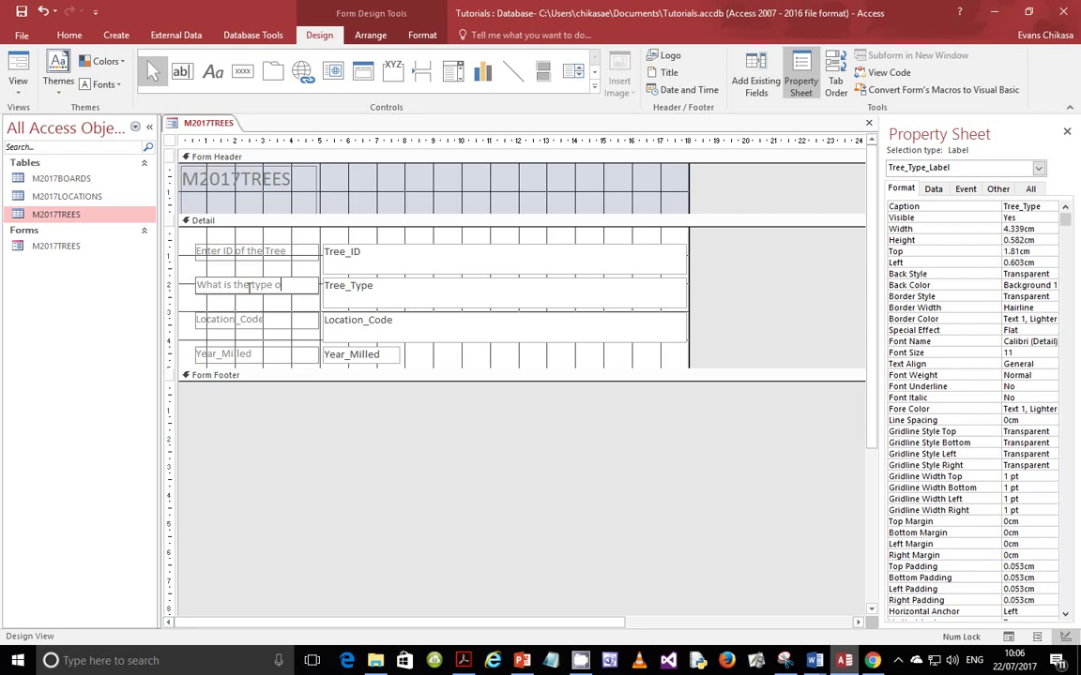
{"action": "type", "text": "f Tree"}
Step: Change the Location_Code label to "What's trhe Location code"
{"action": "left_click", "coordinate": [241, 323]}
{"action": "double_click", "coordinate": [243, 321]}
{"action": "left_click", "coordinate": [242, 322]}
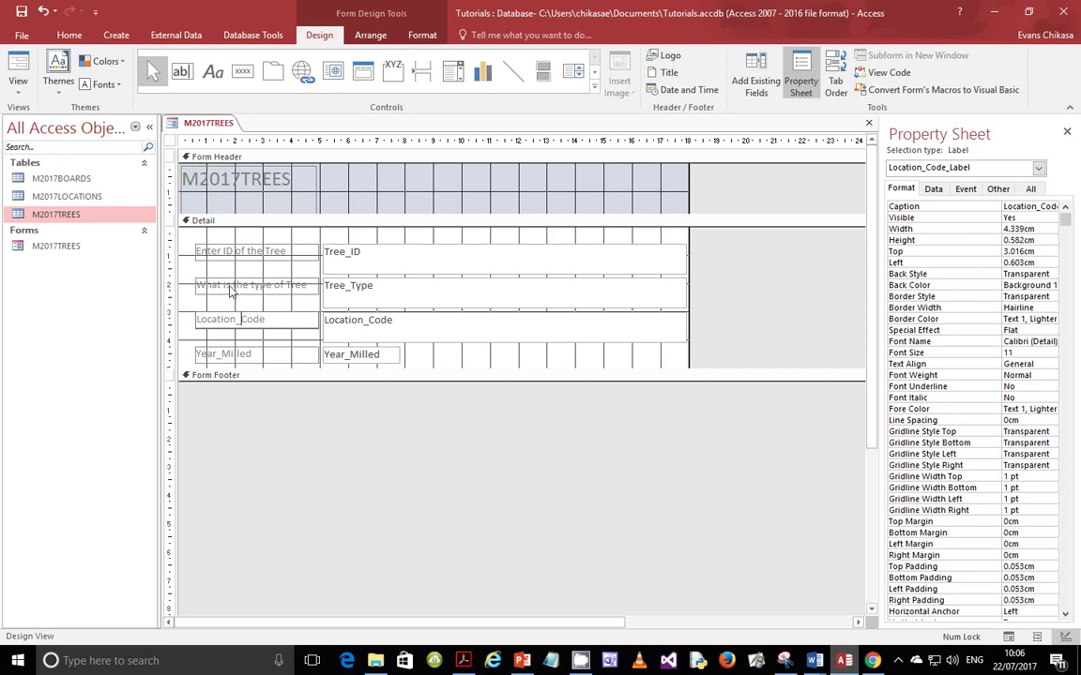
{"action": "left_click_drag", "start_coordinate": [267, 320], "coordinate": [179, 287]}
{"action": "type", "text": "W"}
{"action": "type", "text": "hat"}
{"action": "type", "text": "'s trhe L"}
{"action": "type", "text": "ocation"}
{"action": "type", "text": " cosd"}
{"action": "type", "text": "de"}
Step: Change the Year_Milled label to "When was it milled"
{"action": "left_click", "coordinate": [216, 357]}
{"action": "left_click", "coordinate": [230, 354]}
{"action": "left_click_drag", "start_coordinate": [223, 354], "coordinate": [264, 359]}
{"action": "left_click", "coordinate": [263, 359]}
{"action": "key", "text": "ctrl+a"}
{"action": "type", "text": "When was"}
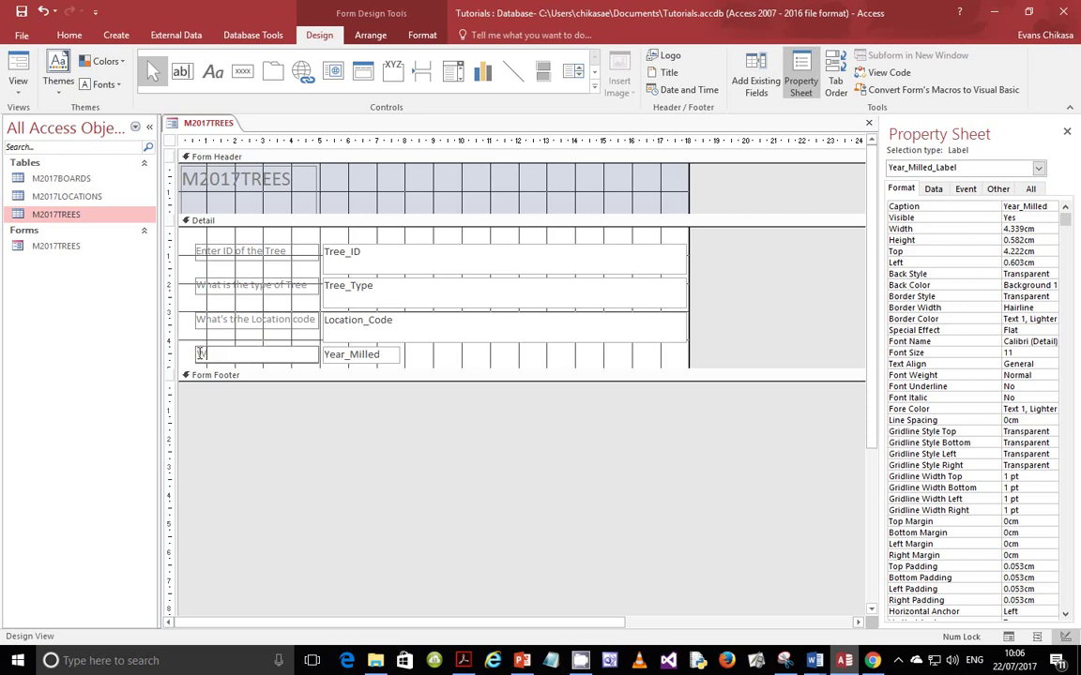
{"action": "type", "text": " it milled"}
{"action": "left_click", "coordinate": [258, 308]}
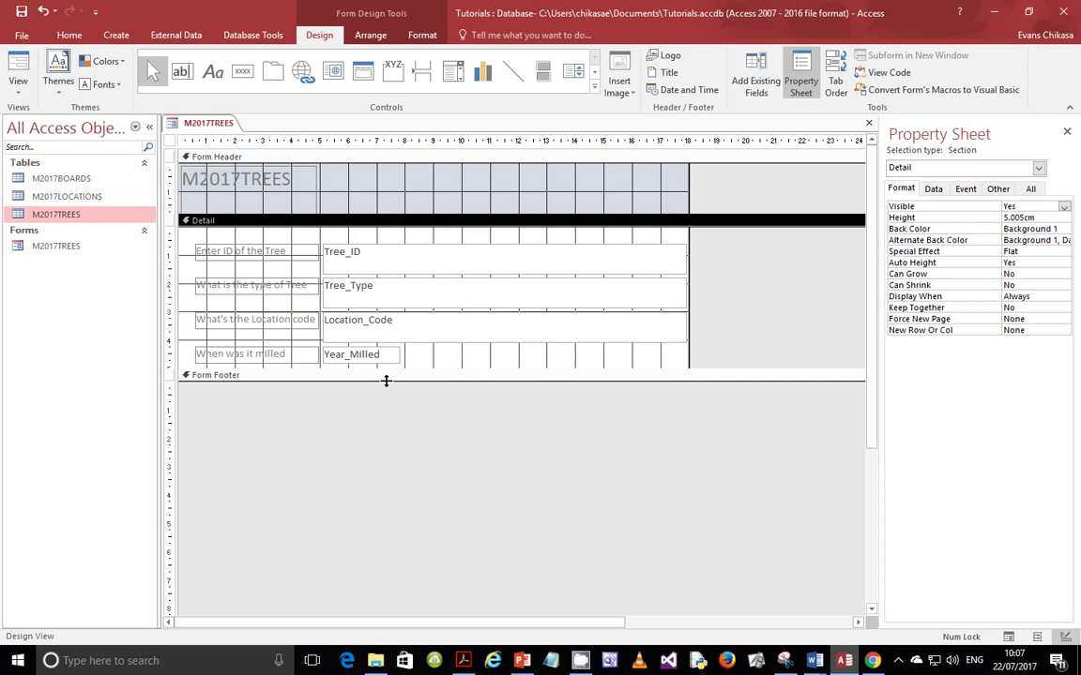
Step: Extend the form's Detail section to about 5.2 cm high and preview the relabelled form in Form View
{"action": "left_click_drag", "start_coordinate": [386, 385], "coordinate": [388, 375]}
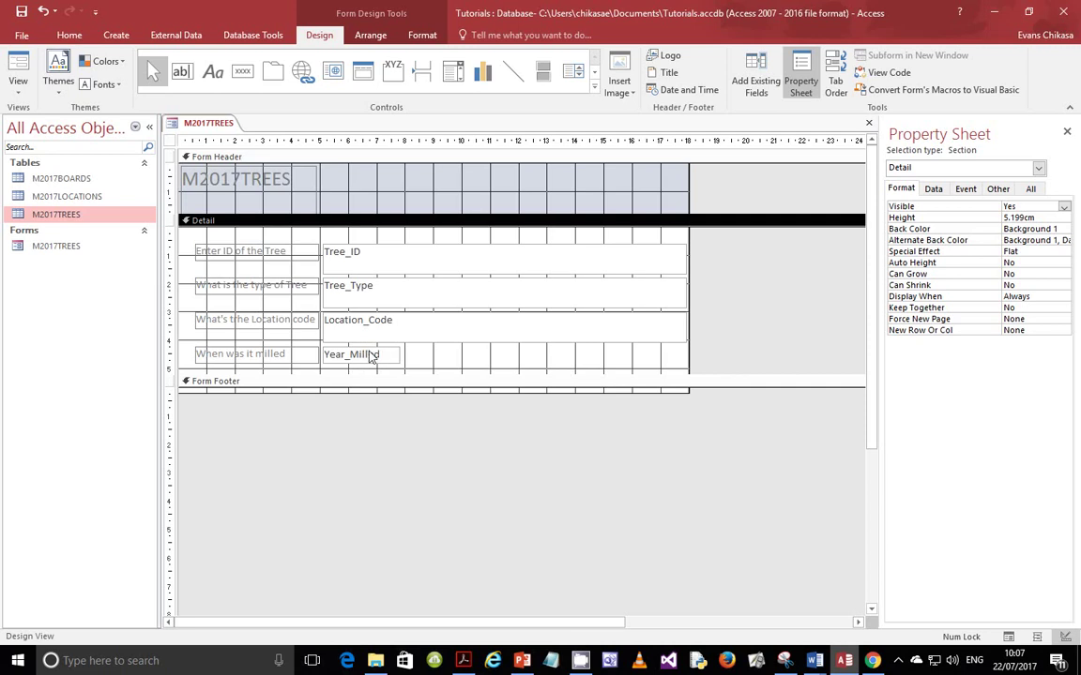
{"action": "left_click", "coordinate": [17, 89]}
{"action": "left_click", "coordinate": [36, 122]}
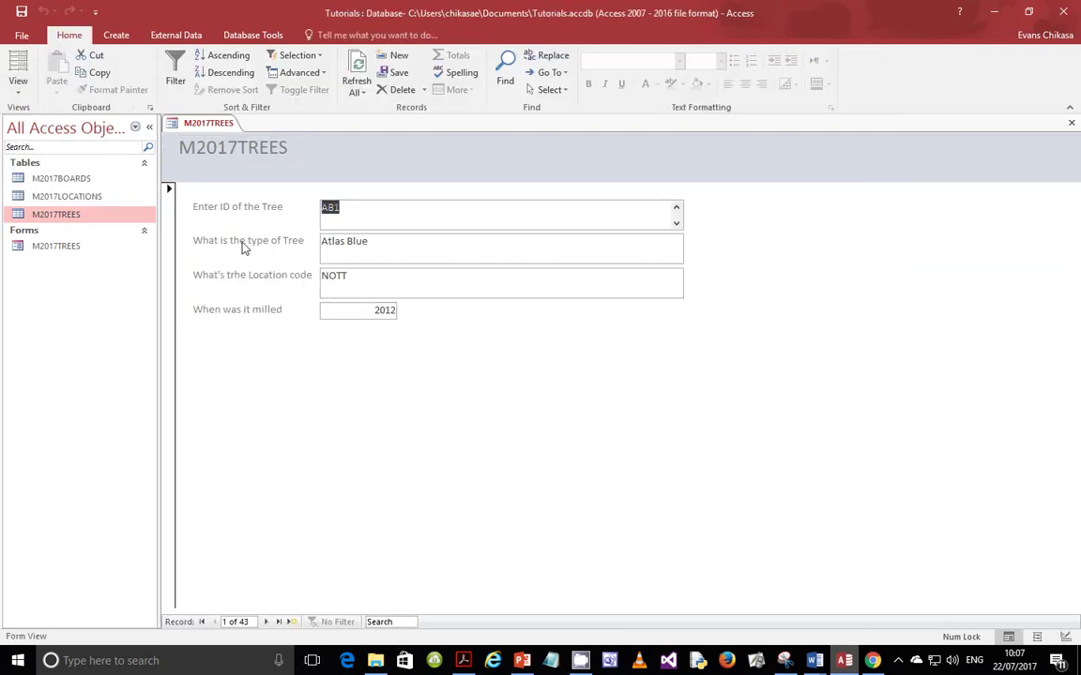
Step: Return the form to Design View and increase the Detail section's height to about 7.4 cm
{"action": "left_click", "coordinate": [18, 90]}
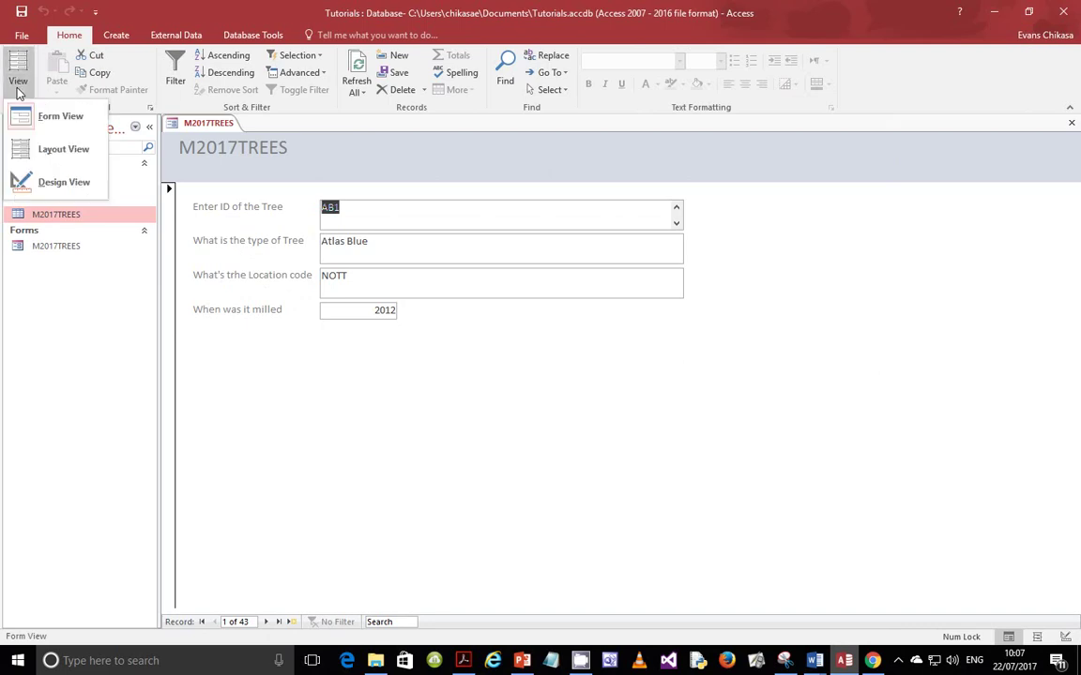
{"action": "left_click", "coordinate": [80, 183]}
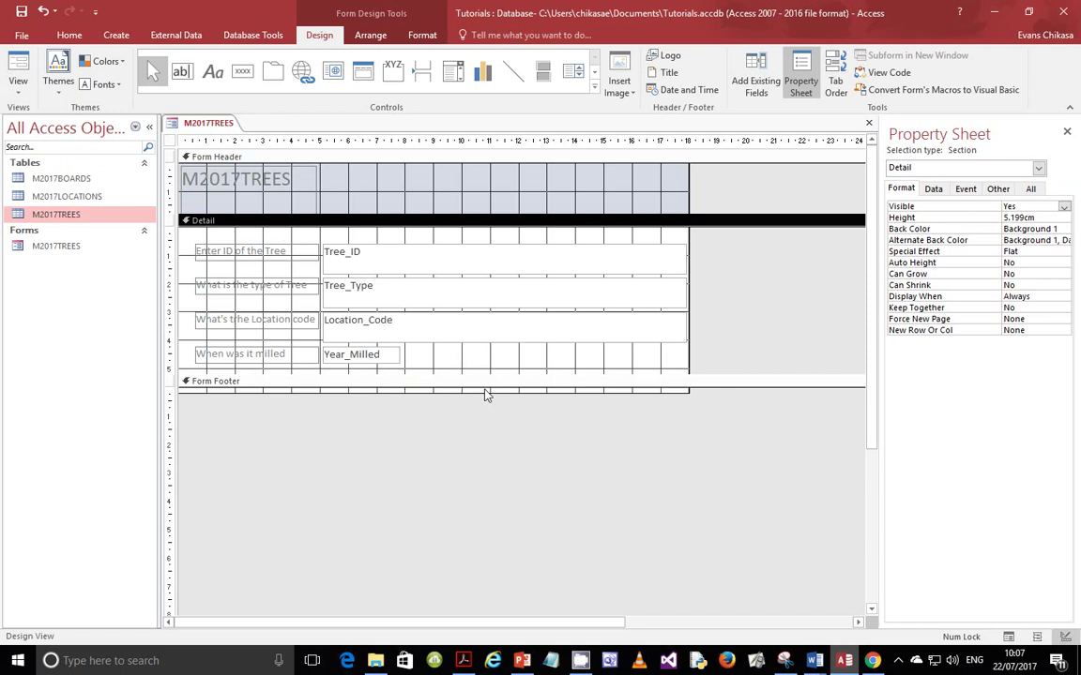
{"action": "left_click_drag", "start_coordinate": [464, 375], "coordinate": [485, 446]}
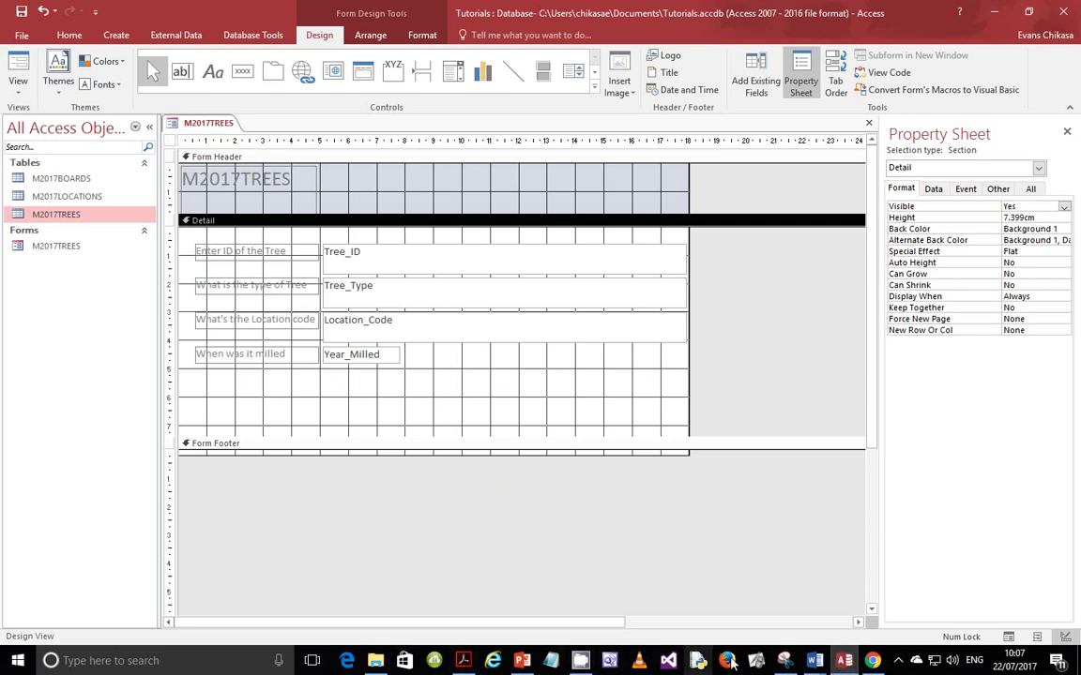
Step: Check the form features slide in PowerPoint and narrow the Tree_ID, Tree_Type and Location_Code text boxes in Access to about 4.4 cm wide
{"action": "left_click", "coordinate": [522, 661]}
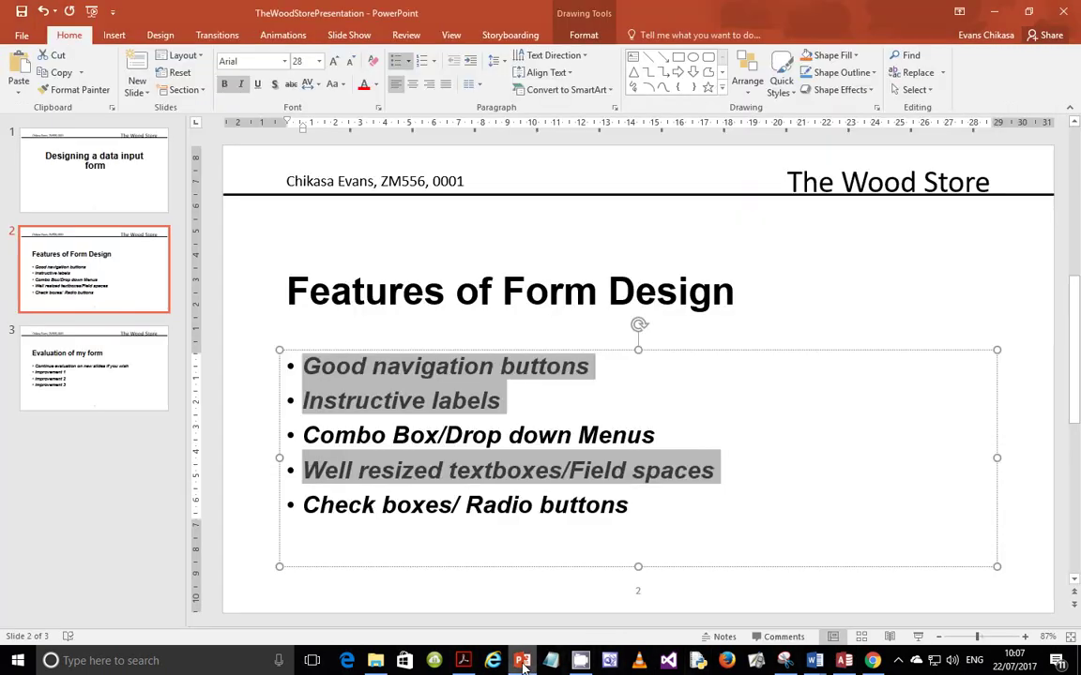
{"action": "left_click", "coordinate": [522, 661]}
{"action": "left_click", "coordinate": [452, 330]}
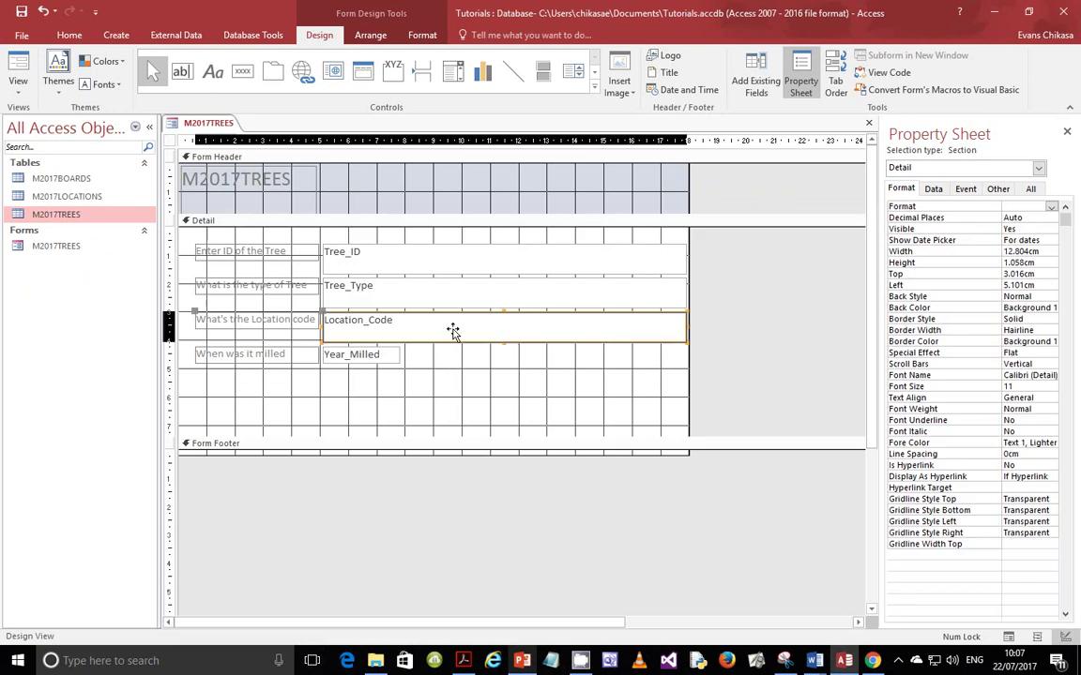
{"action": "left_click", "coordinate": [511, 286], "text": "shift"}
{"action": "left_click", "coordinate": [683, 255], "text": "shift"}
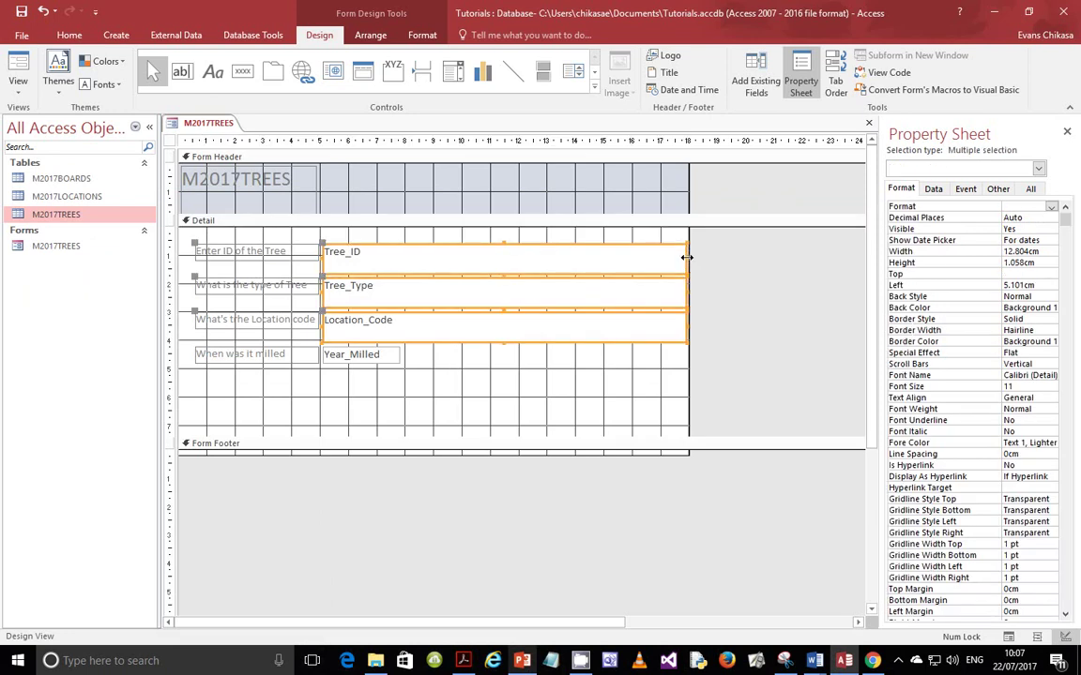
{"action": "left_click_drag", "start_coordinate": [686, 257], "coordinate": [449, 269]}
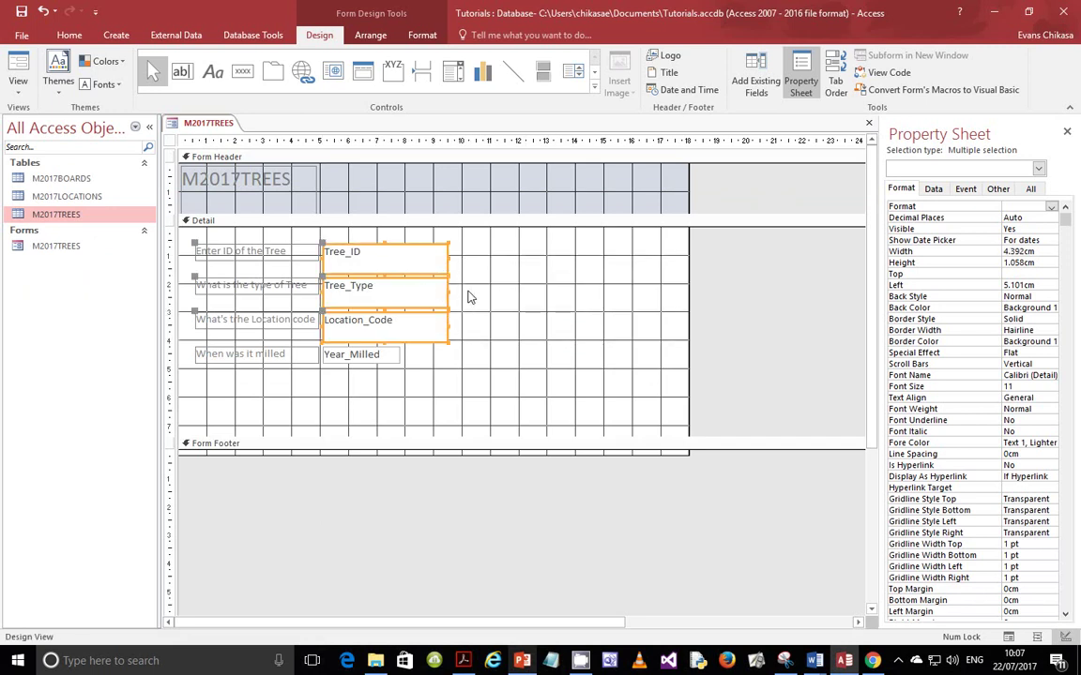
{"action": "left_click", "coordinate": [466, 295]}
{"action": "left_click", "coordinate": [438, 297]}
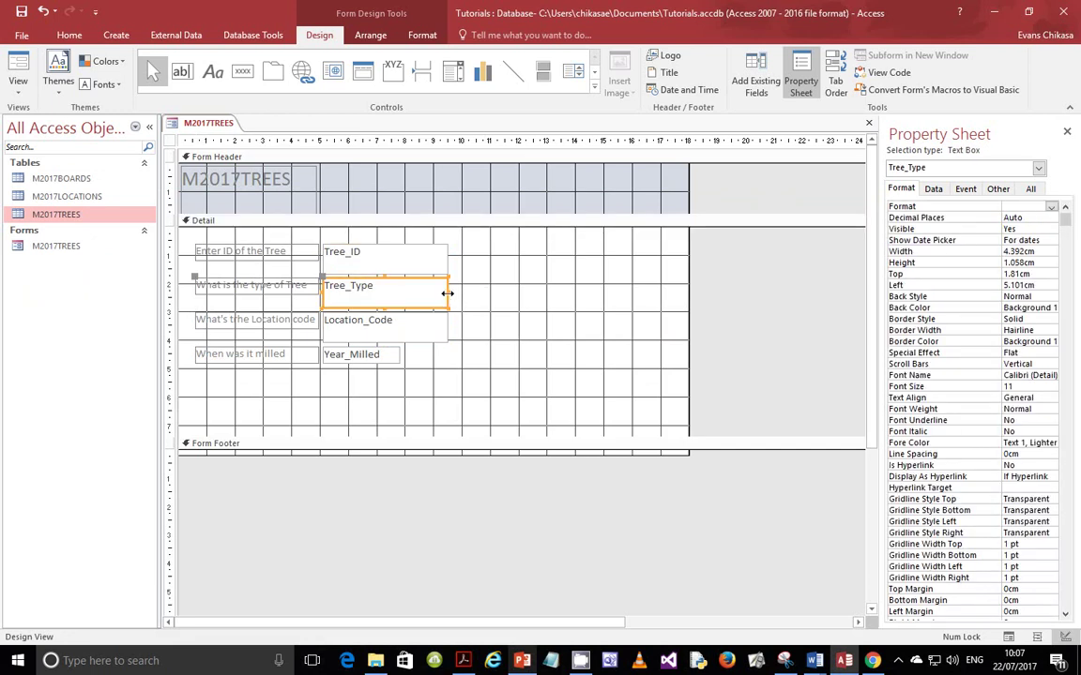
Step: Show the form in Layout View and browse forward through its records to check how the data fits the narrowed text boxes
{"action": "left_click", "coordinate": [22, 90]}
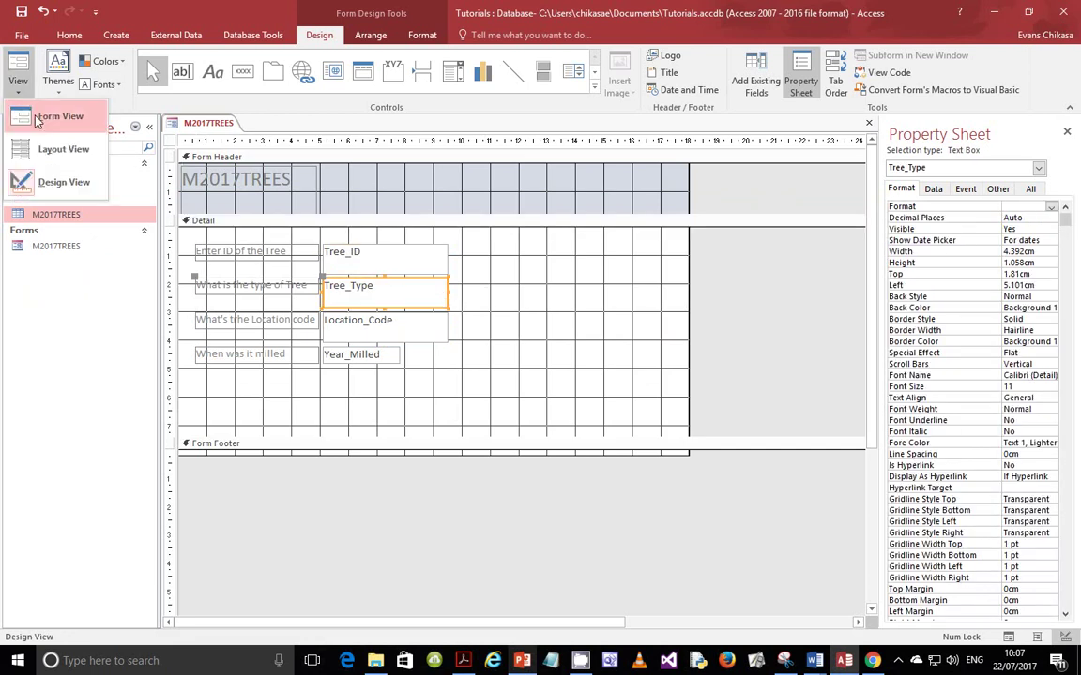
{"action": "left_click", "coordinate": [53, 153]}
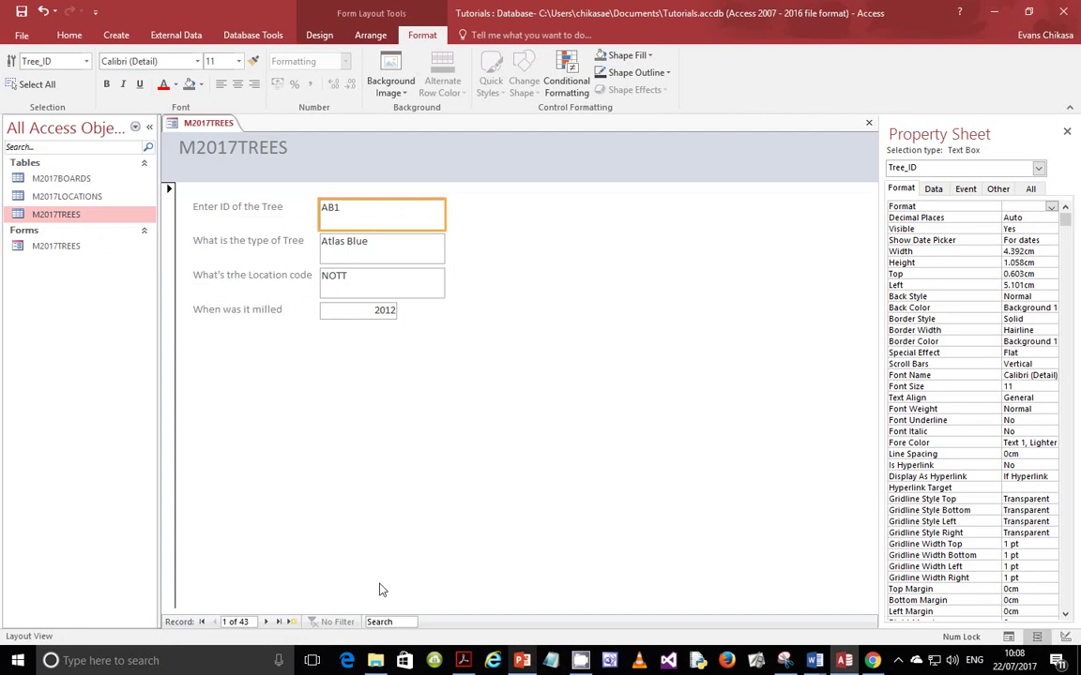
{"action": "left_click", "coordinate": [267, 622]}
{"action": "left_click", "coordinate": [267, 622]}
{"action": "left_click", "coordinate": [268, 622]}
{"action": "left_click", "coordinate": [267, 622]}
{"action": "left_click", "coordinate": [267, 622]}
{"action": "left_click", "coordinate": [268, 622]}
{"action": "left_click", "coordinate": [267, 622]}
{"action": "left_click", "coordinate": [268, 622]}
{"action": "left_click", "coordinate": [267, 622]}
{"action": "left_click", "coordinate": [268, 622]}
{"action": "left_click", "coordinate": [268, 622]}
{"action": "left_click", "coordinate": [268, 622]}
{"action": "left_click", "coordinate": [267, 621]}
{"action": "left_click", "coordinate": [267, 622]}
{"action": "left_click", "coordinate": [268, 621]}
{"action": "left_click", "coordinate": [267, 622]}
{"action": "left_click", "coordinate": [268, 622]}
{"action": "left_click", "coordinate": [268, 622]}
{"action": "left_click", "coordinate": [267, 621]}
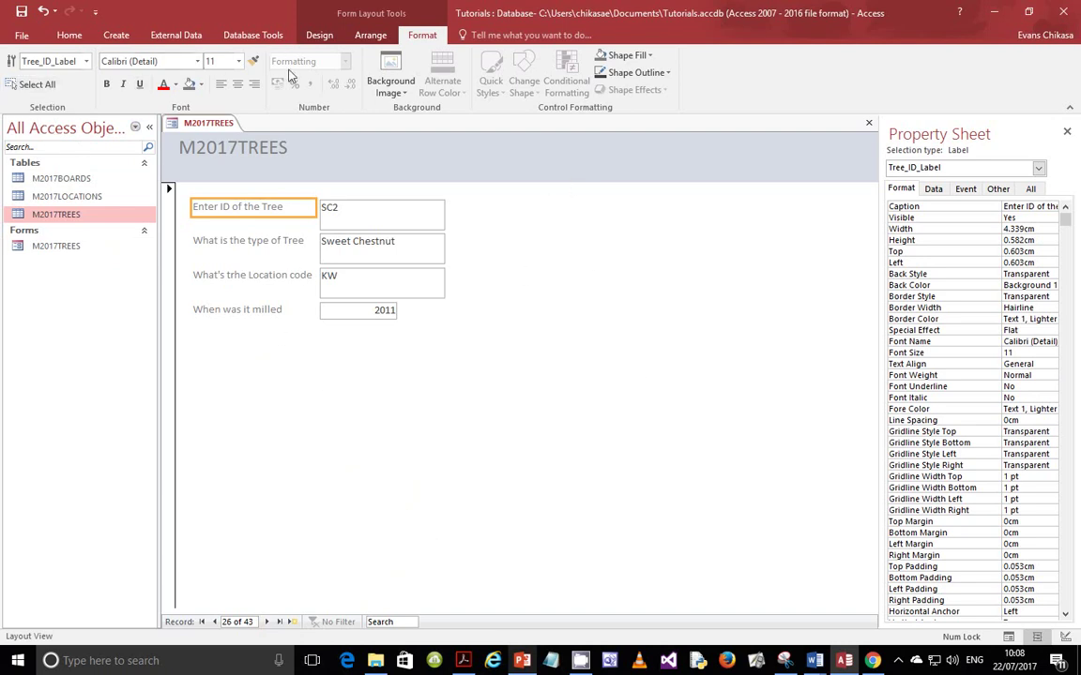
{"action": "right_click", "coordinate": [85, 218]}
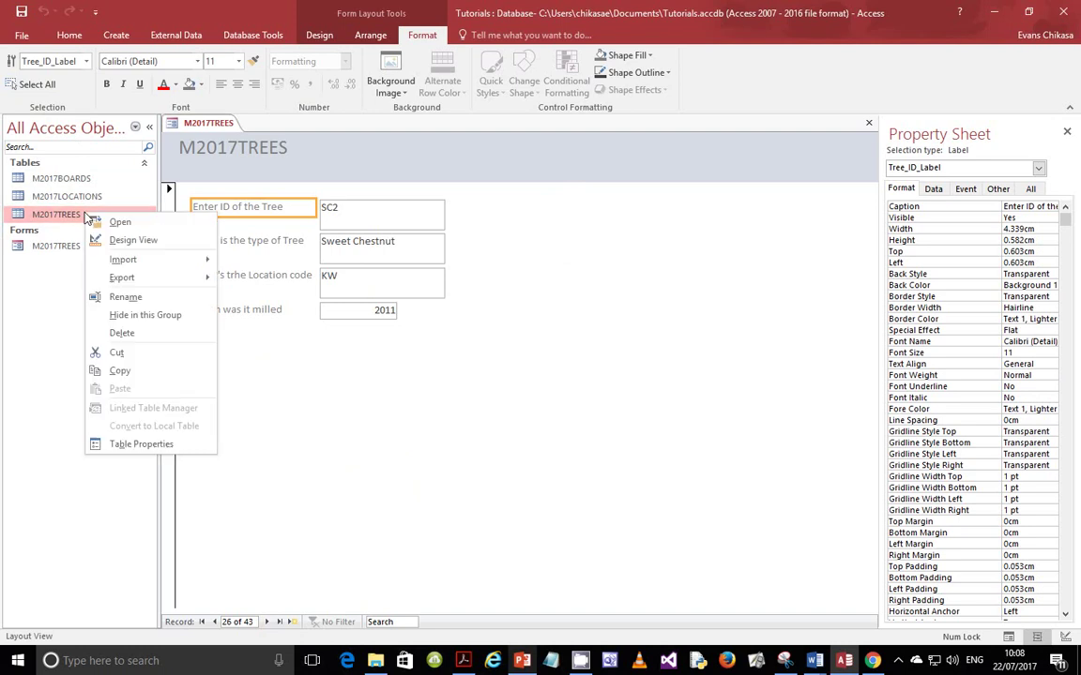
{"action": "left_click", "coordinate": [141, 238]}
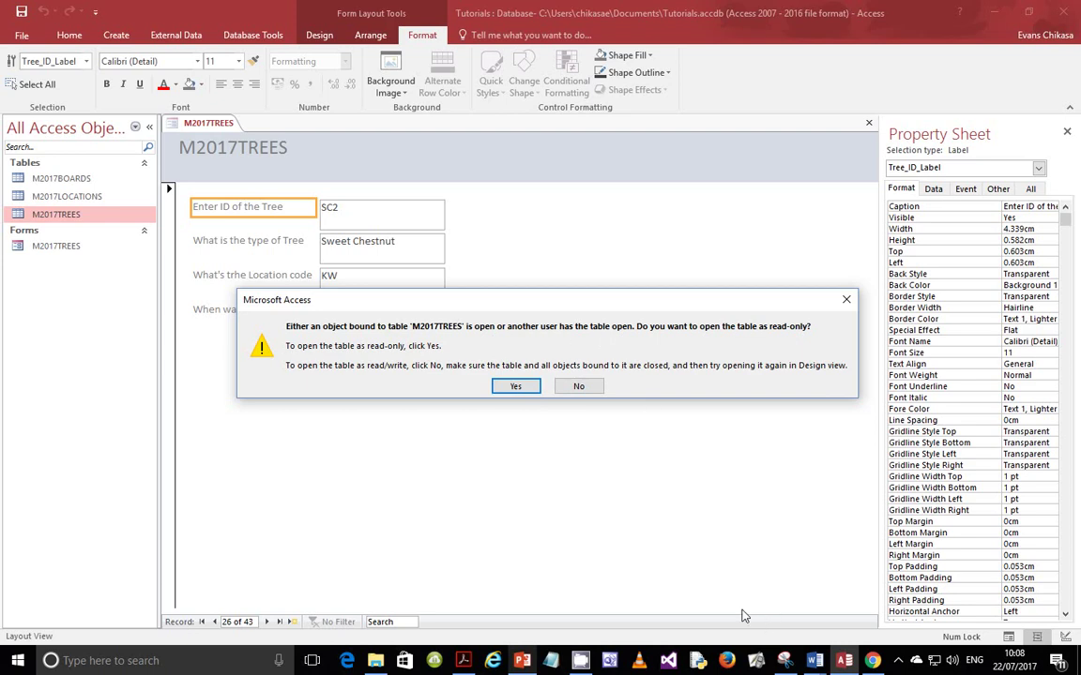
{"action": "left_click", "coordinate": [579, 387]}
{"action": "left_click", "coordinate": [314, 394]}
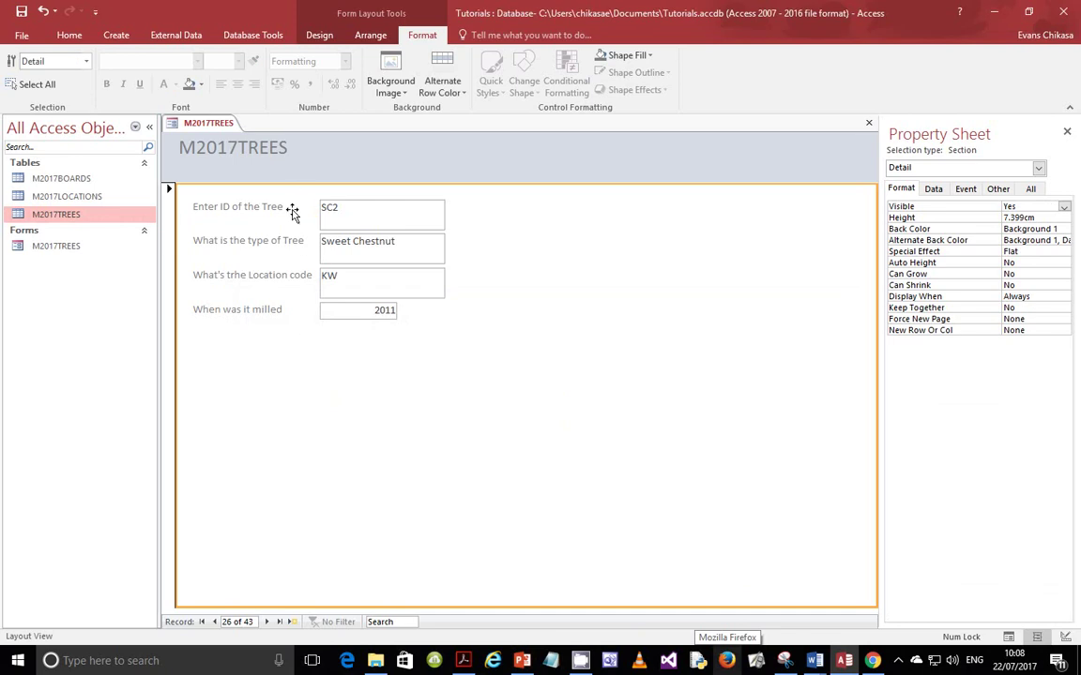
Step: Return the M2017TREES form to Design View
{"action": "left_click", "coordinate": [190, 149]}
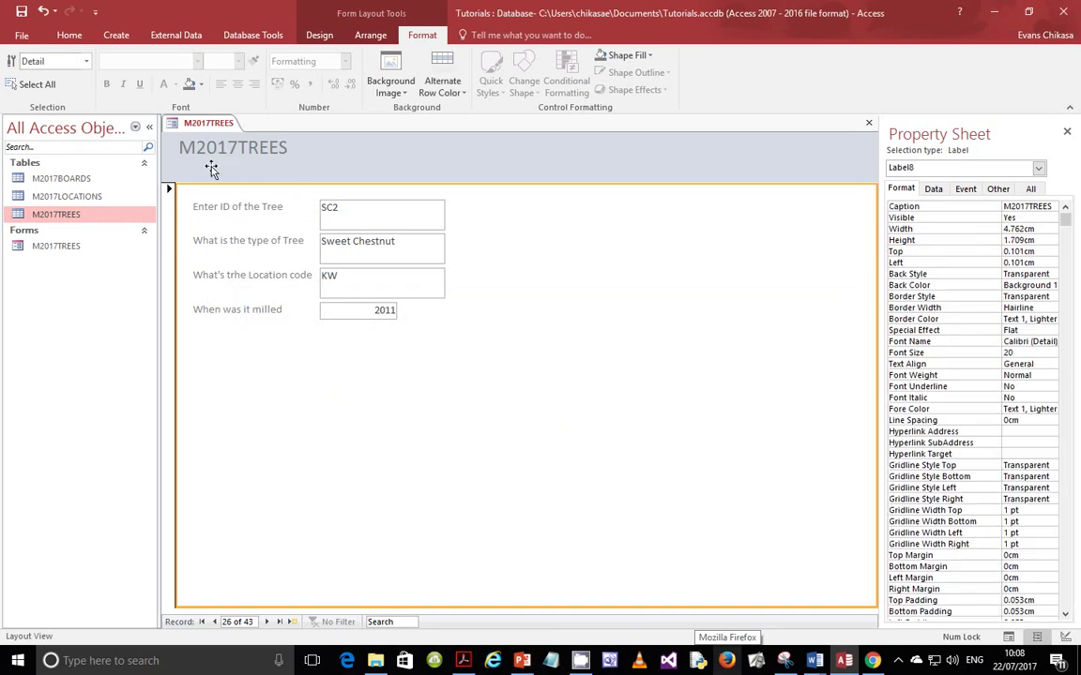
{"action": "left_click", "coordinate": [78, 250]}
{"action": "right_click", "coordinate": [77, 252]}
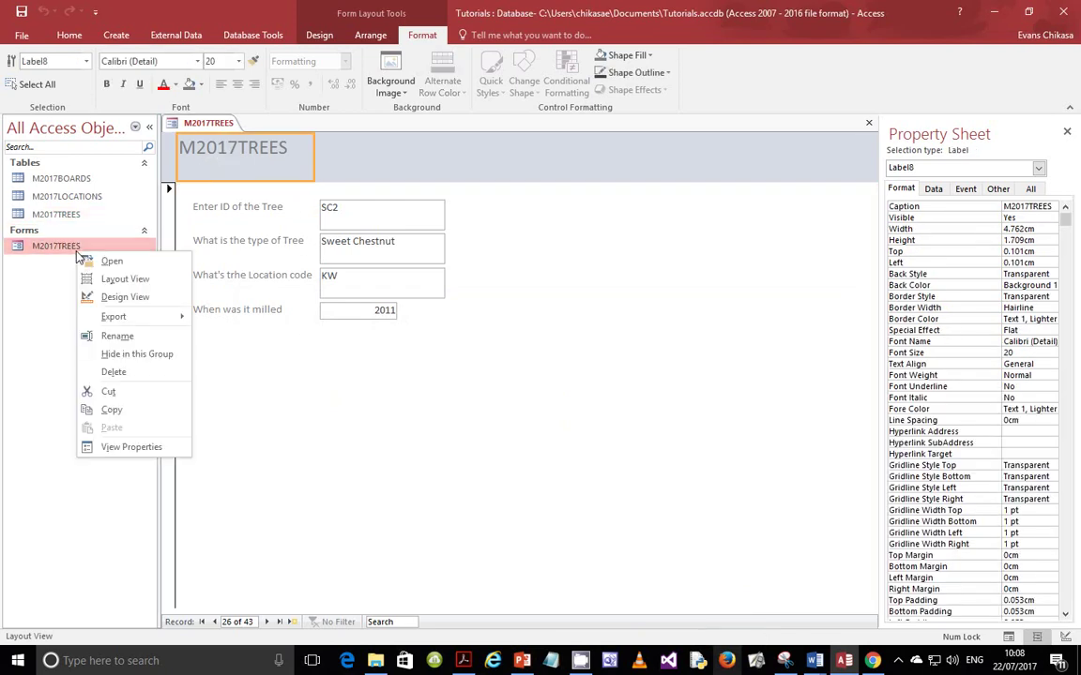
{"action": "left_click", "coordinate": [141, 296]}
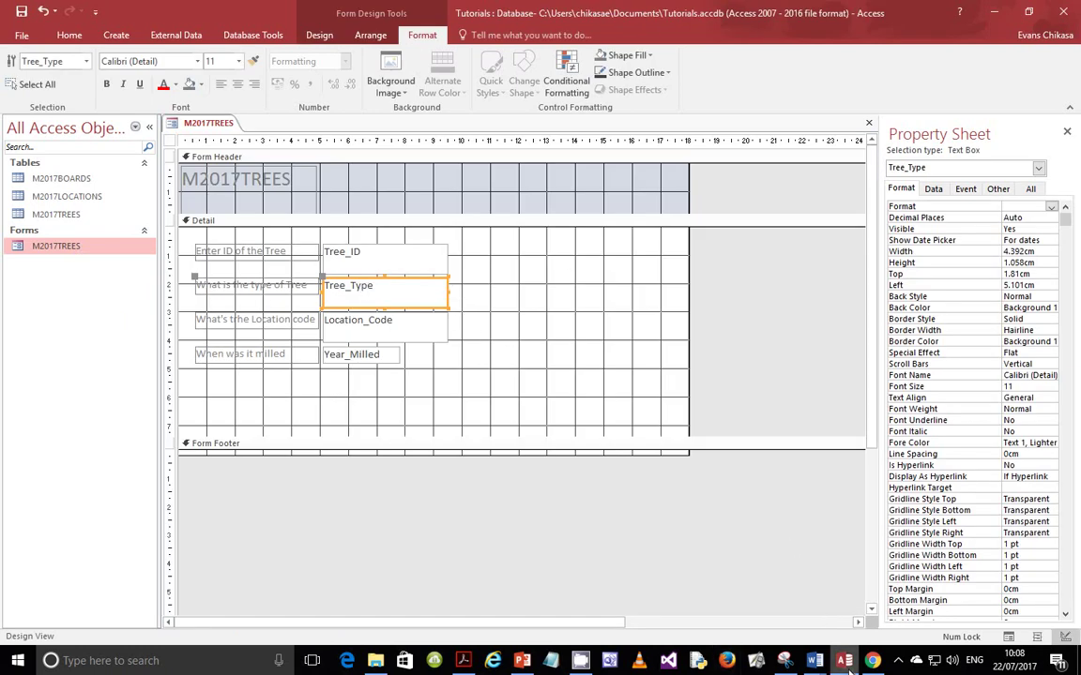
Step: Examine the exam paper and the Features of Form Design slide in PowerPoint for the remaining improvement, and return to Access
{"action": "left_click", "coordinate": [464, 658]}
{"action": "left_click", "coordinate": [465, 659]}
{"action": "left_click", "coordinate": [524, 661]}
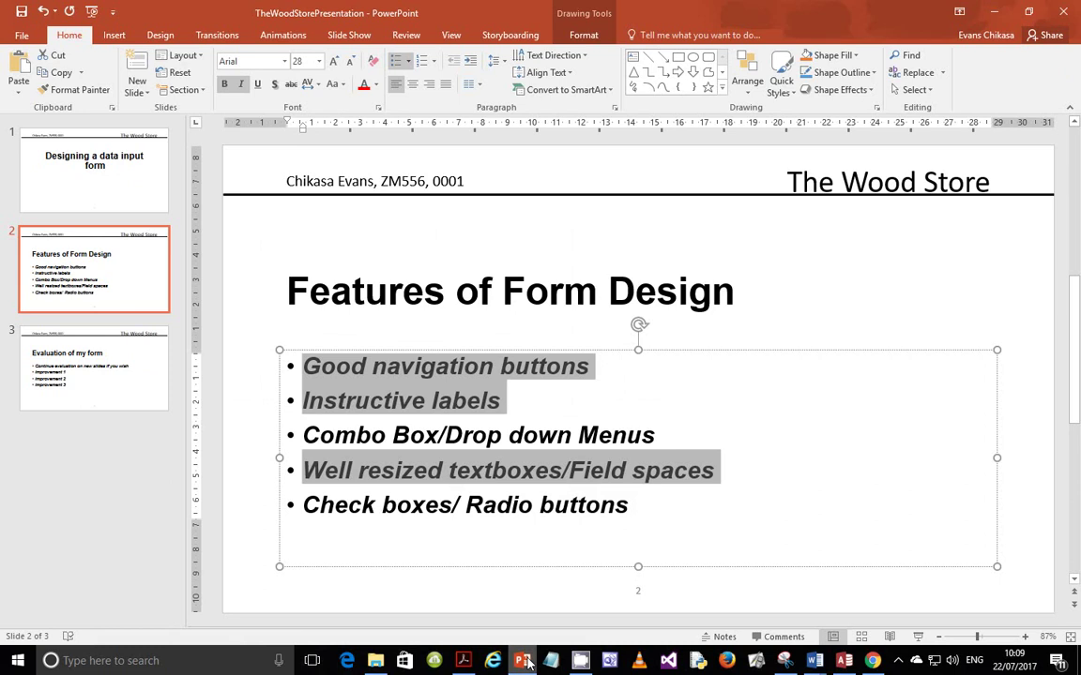
{"action": "left_click", "coordinate": [525, 660]}
{"action": "left_click", "coordinate": [526, 661]}
{"action": "left_click", "coordinate": [523, 661]}
{"action": "left_click", "coordinate": [523, 660]}
{"action": "left_click", "coordinate": [526, 660]}
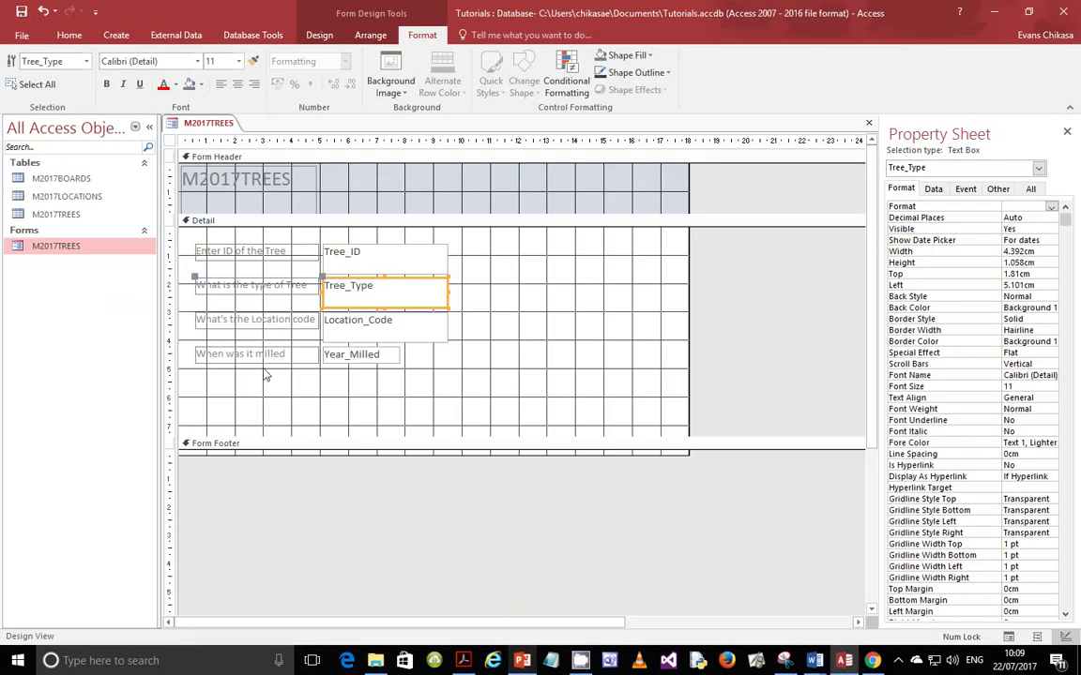
Step: Add a Go To Previous Record command button below the "When was it milled" label, with the text "Previous Record" and the name "previous"
{"action": "left_click", "coordinate": [249, 384]}
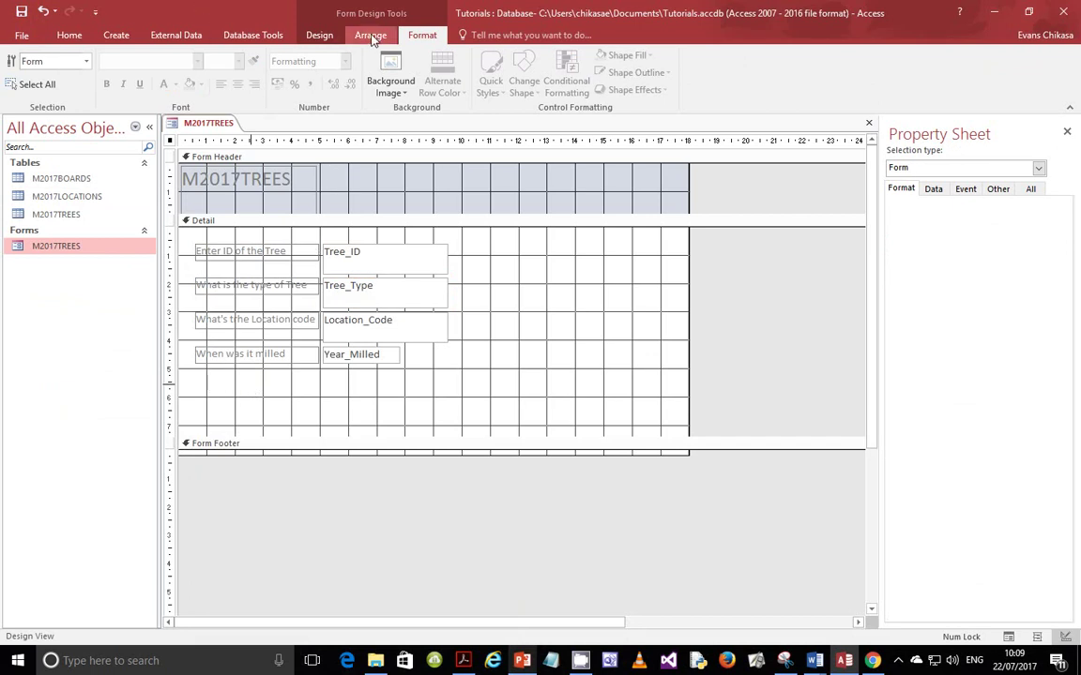
{"action": "left_click", "coordinate": [314, 36]}
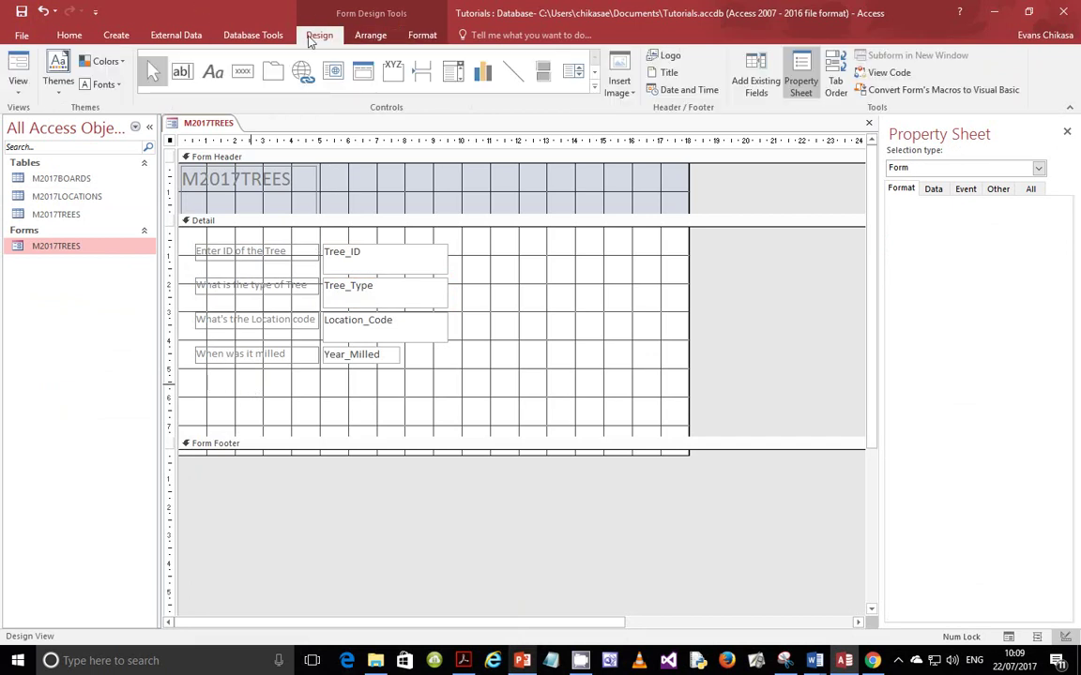
{"action": "left_click", "coordinate": [246, 77]}
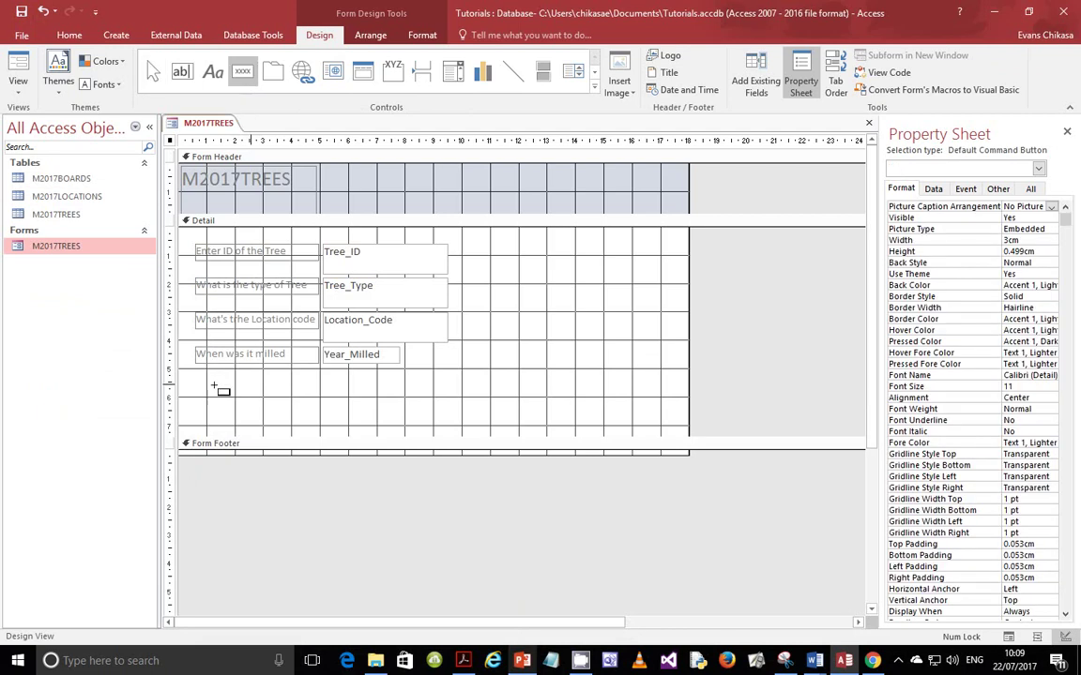
{"action": "left_click_drag", "start_coordinate": [195, 379], "coordinate": [257, 395]}
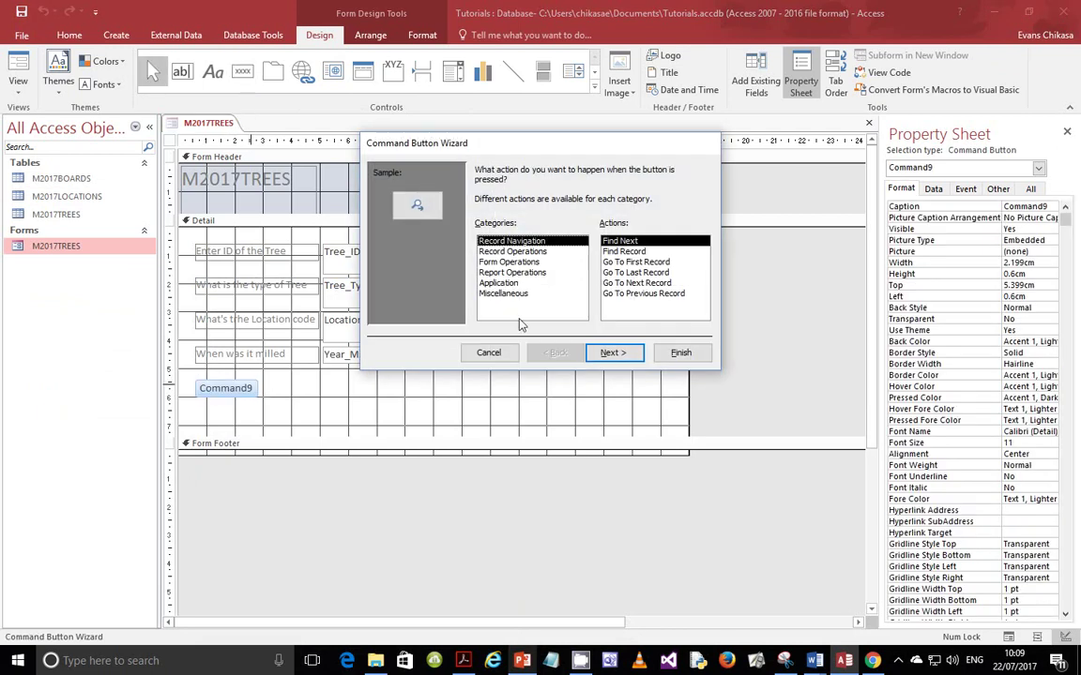
{"action": "left_click", "coordinate": [642, 295]}
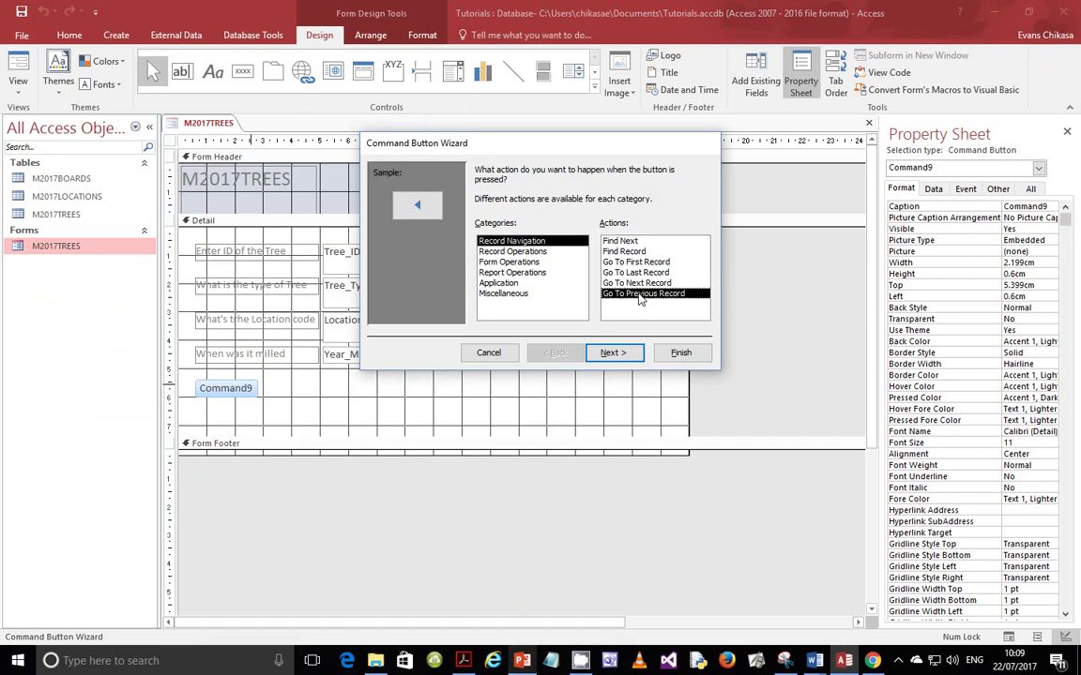
{"action": "left_click", "coordinate": [613, 353]}
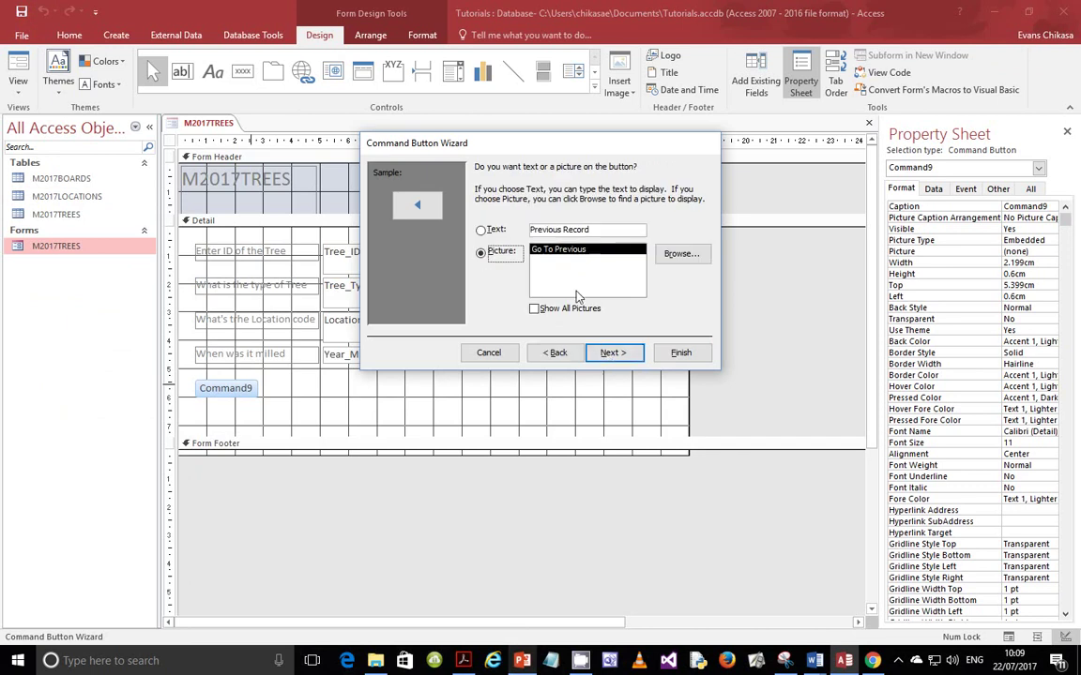
{"action": "left_click", "coordinate": [481, 229]}
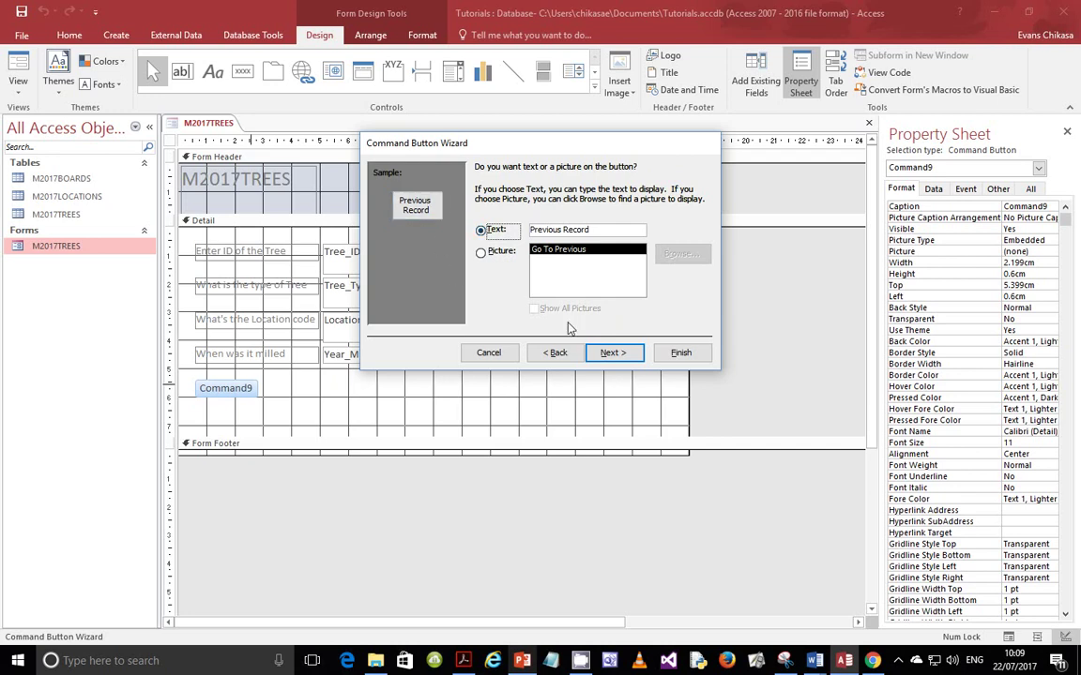
{"action": "left_click", "coordinate": [612, 353]}
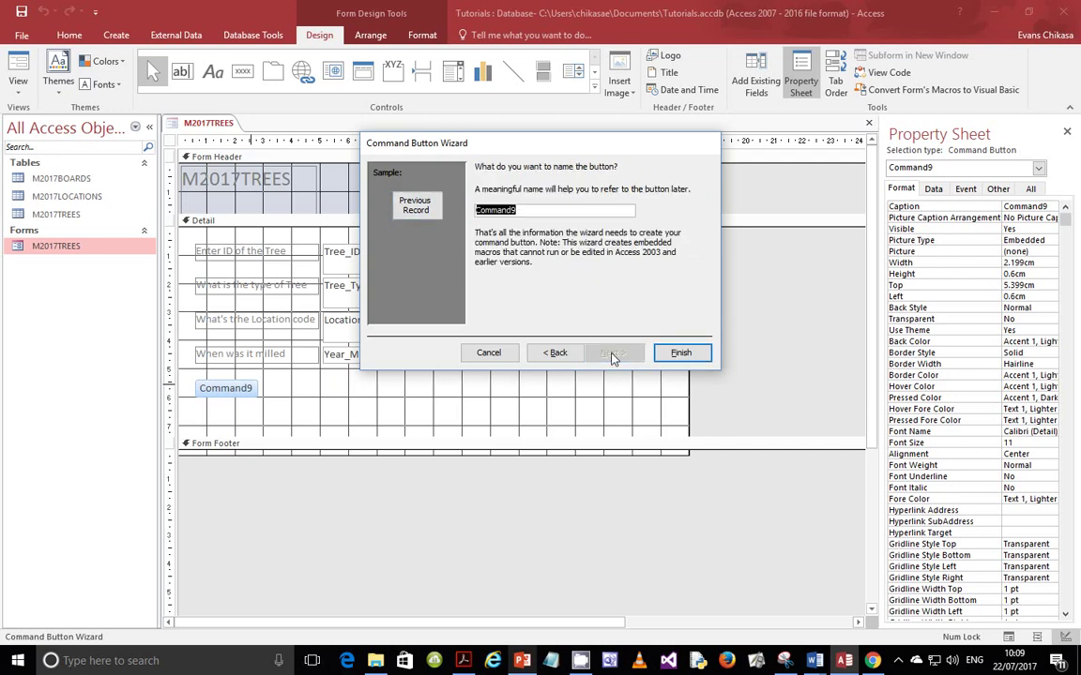
{"action": "type", "text": "previous"}
{"action": "left_click", "coordinate": [681, 353]}
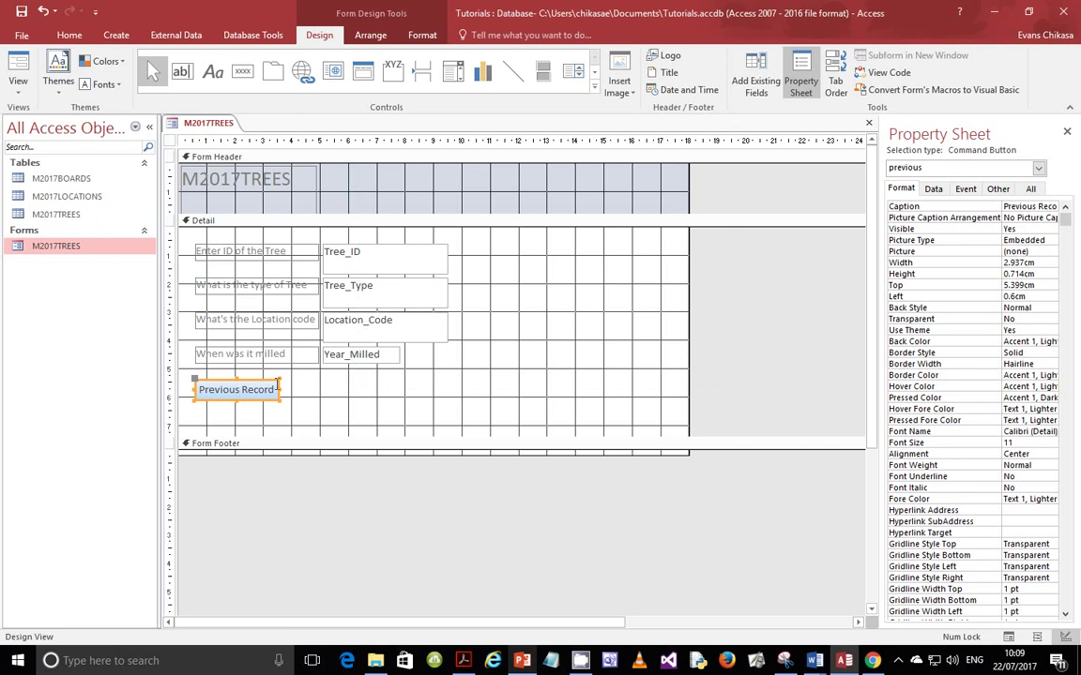
Step: Add a Go To Next Record command button beside Previous Record, with the text "Next Record" and the name "next", and align the two buttons
{"action": "left_click", "coordinate": [242, 71]}
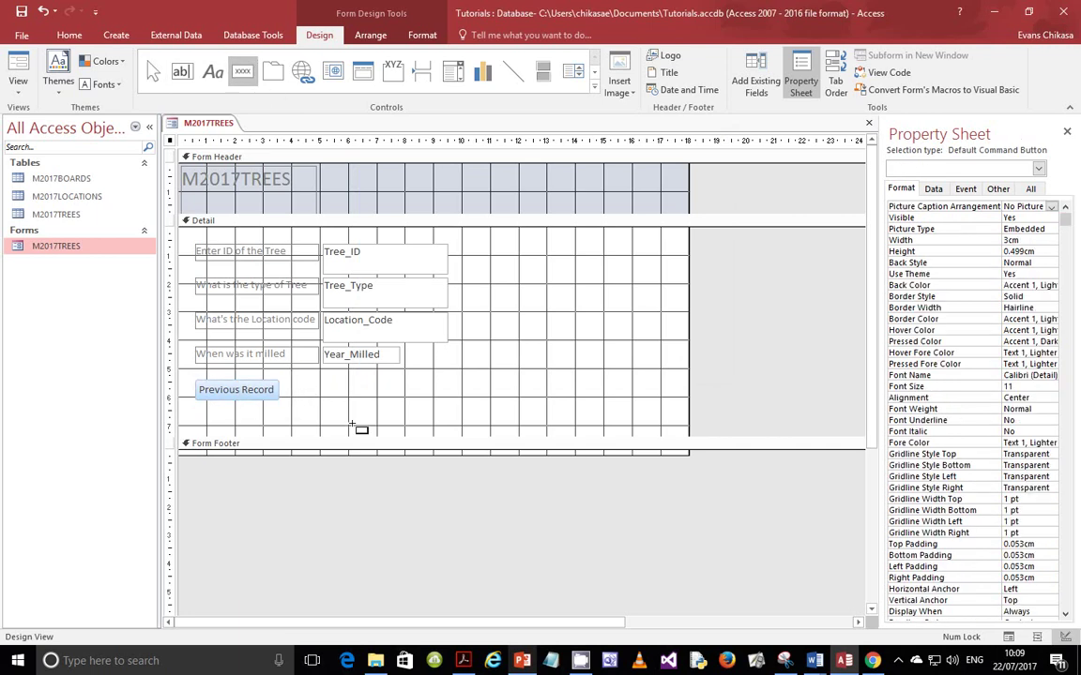
{"action": "left_click", "coordinate": [302, 382]}
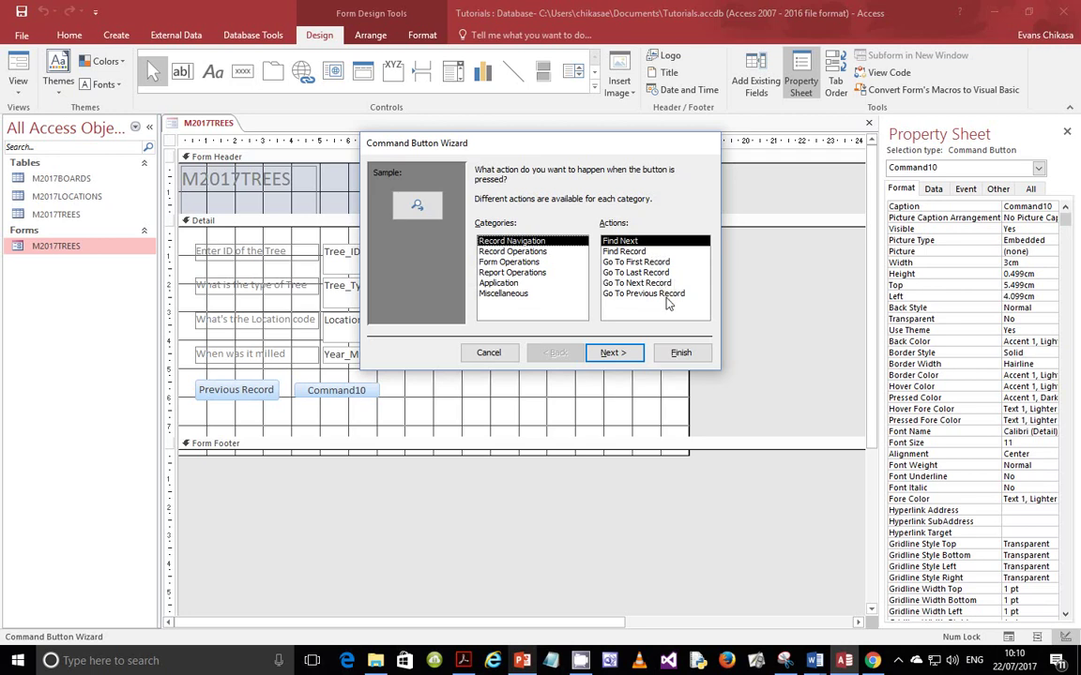
{"action": "left_click", "coordinate": [654, 284]}
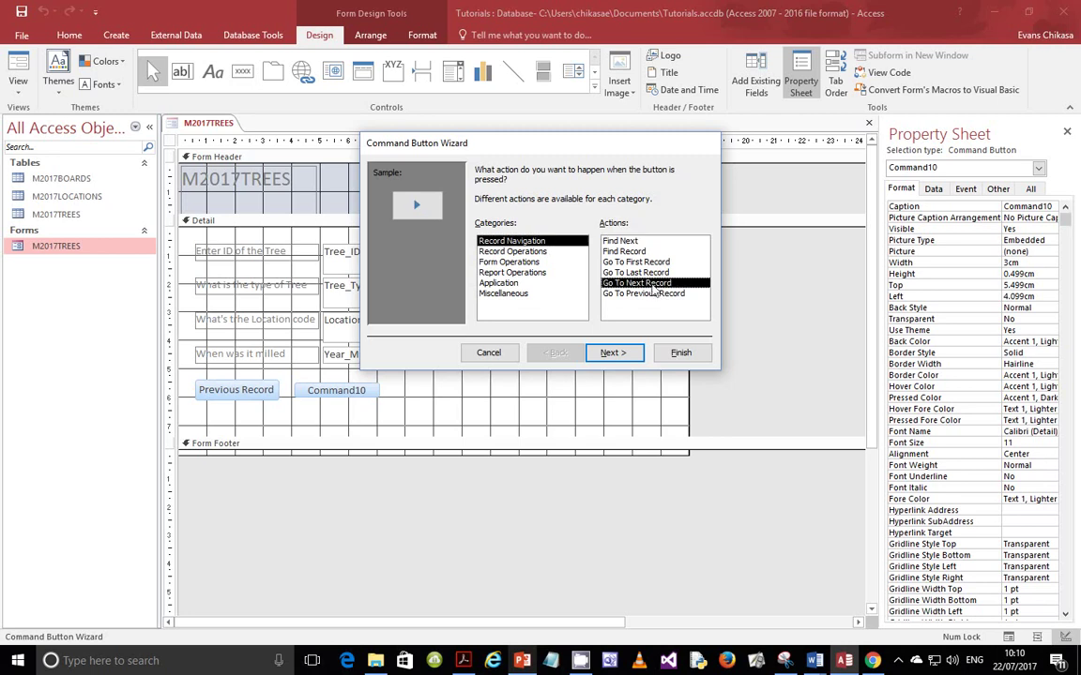
{"action": "left_click", "coordinate": [618, 360]}
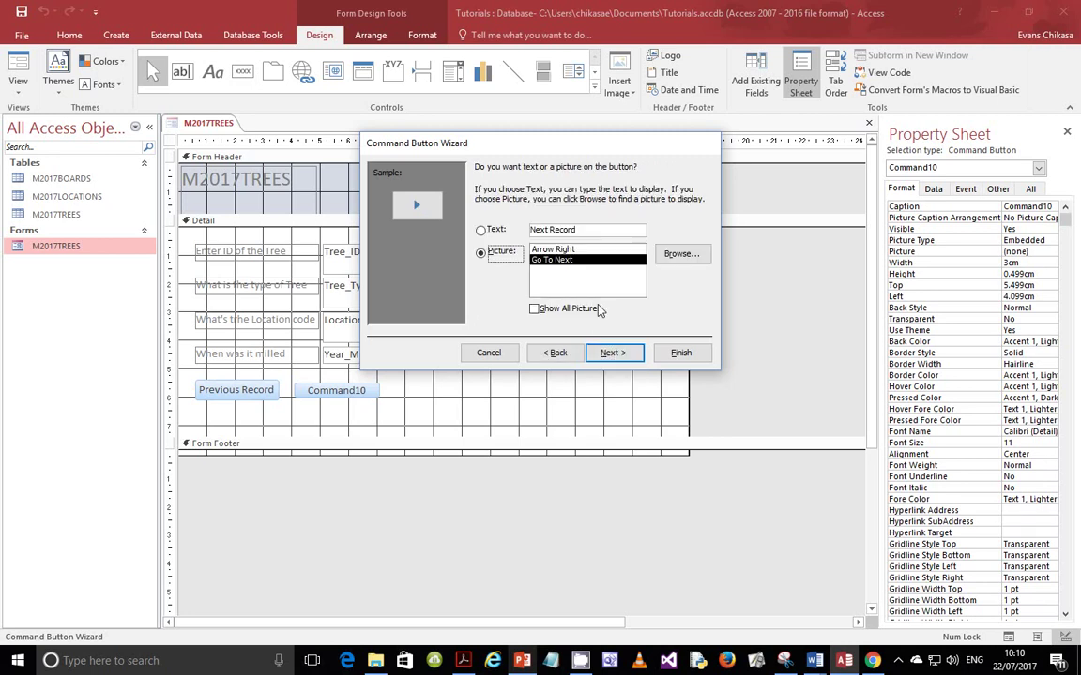
{"action": "left_click", "coordinate": [490, 231]}
{"action": "left_click", "coordinate": [613, 353]}
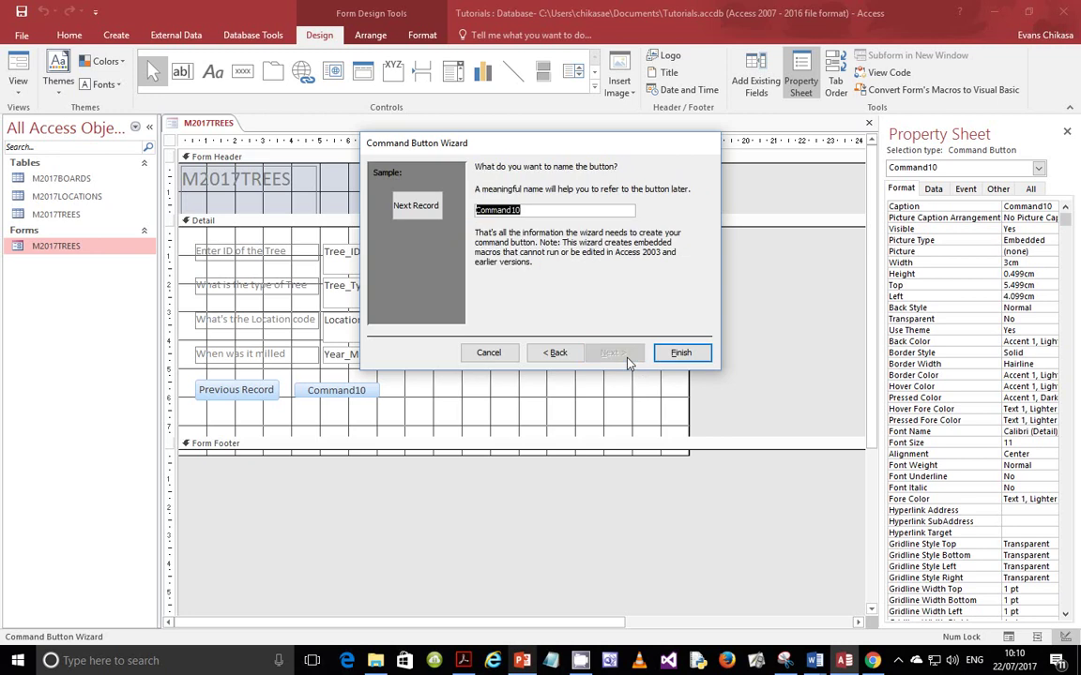
{"action": "type", "text": "next"}
{"action": "left_click", "coordinate": [681, 353]}
{"action": "left_click_drag", "start_coordinate": [323, 384], "coordinate": [321, 382]}
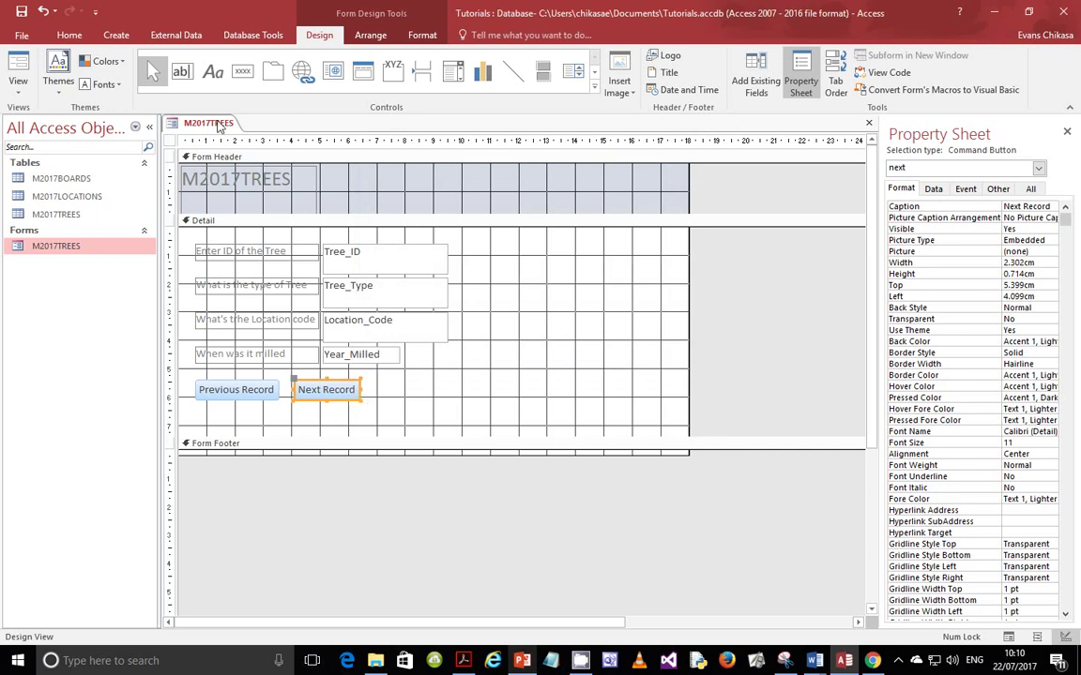
Step: Add an Add New Record command button beside Next Record, with the text "Add Record" and the name "add", and align it with the other buttons
{"action": "left_click", "coordinate": [242, 71]}
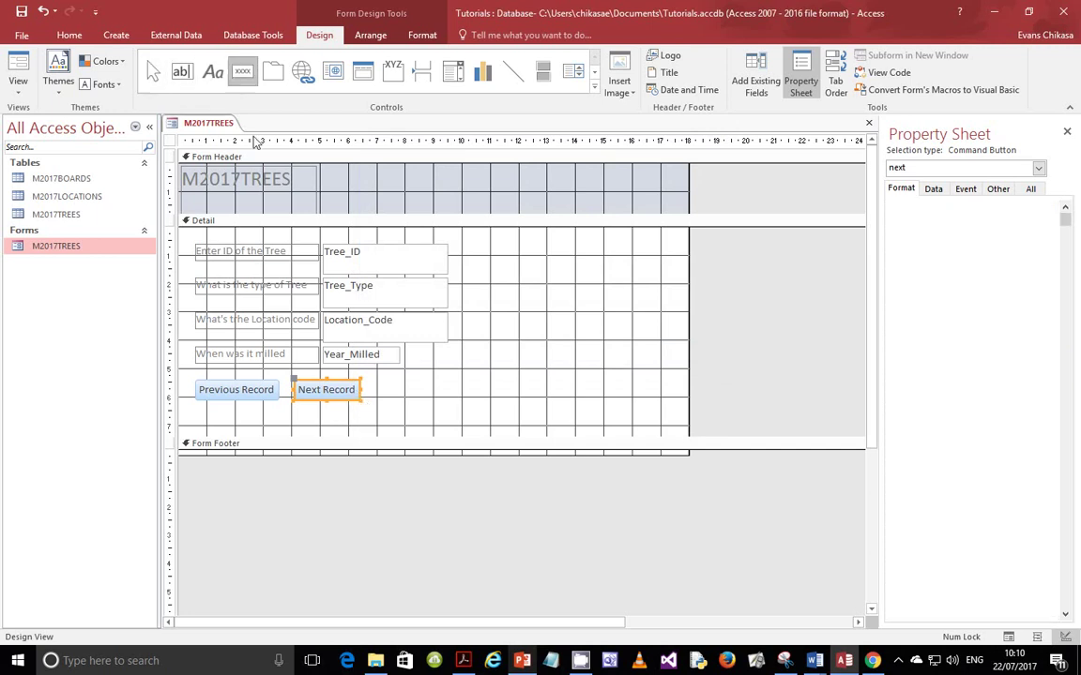
{"action": "left_click", "coordinate": [379, 387]}
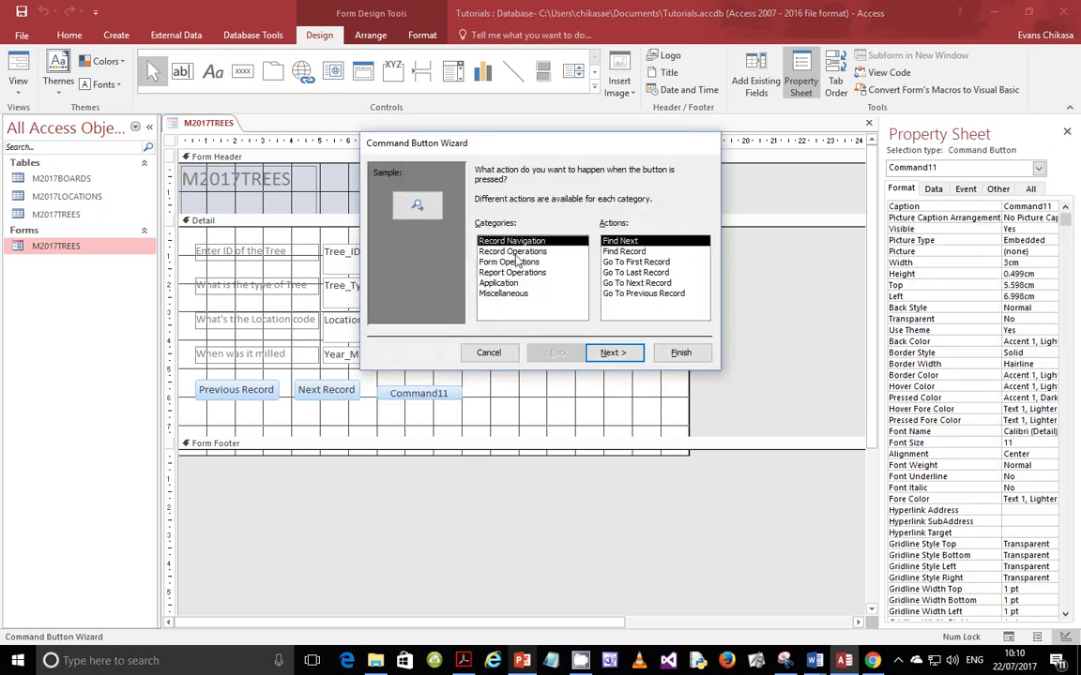
{"action": "left_click", "coordinate": [514, 253]}
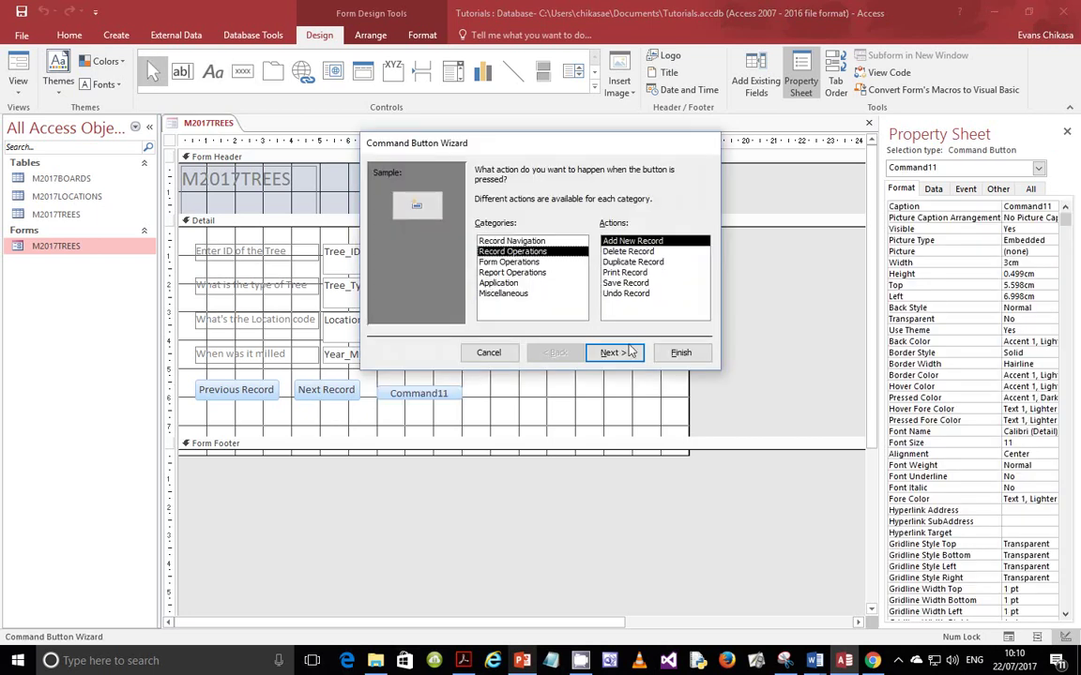
{"action": "left_click", "coordinate": [612, 353]}
{"action": "left_click", "coordinate": [481, 230]}
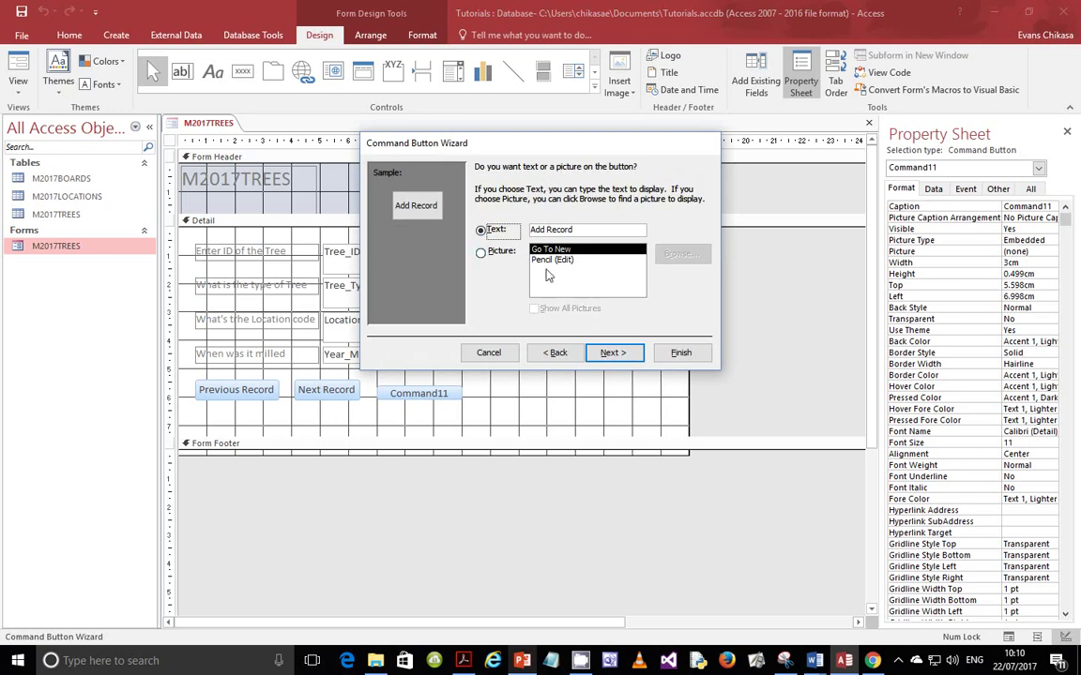
{"action": "left_click", "coordinate": [612, 352]}
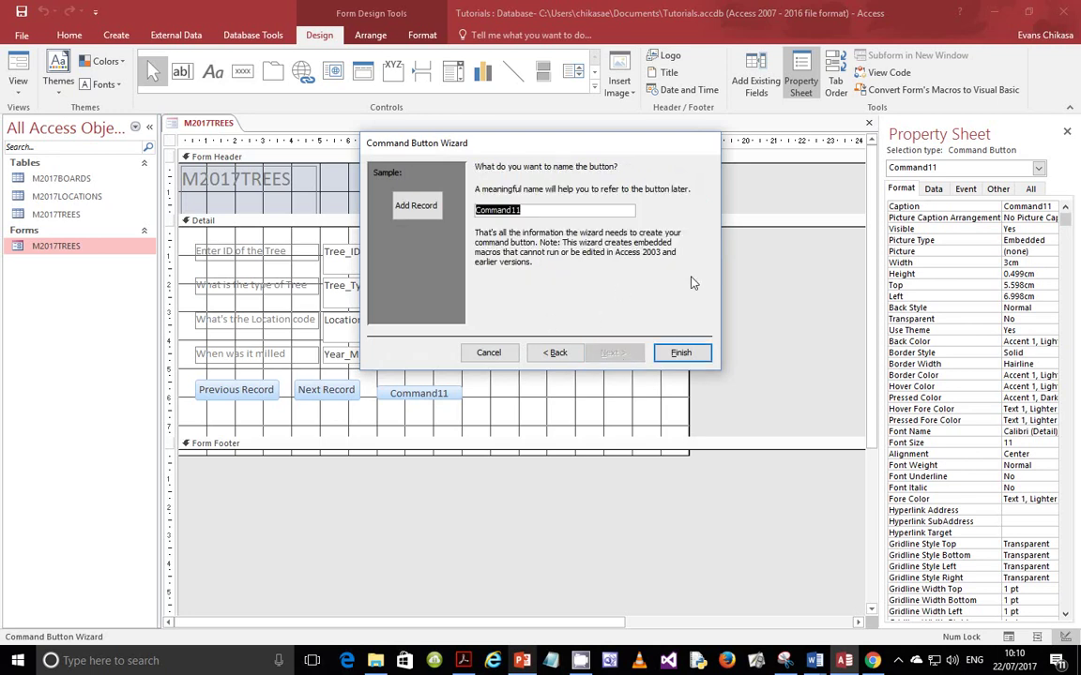
{"action": "type", "text": "add"}
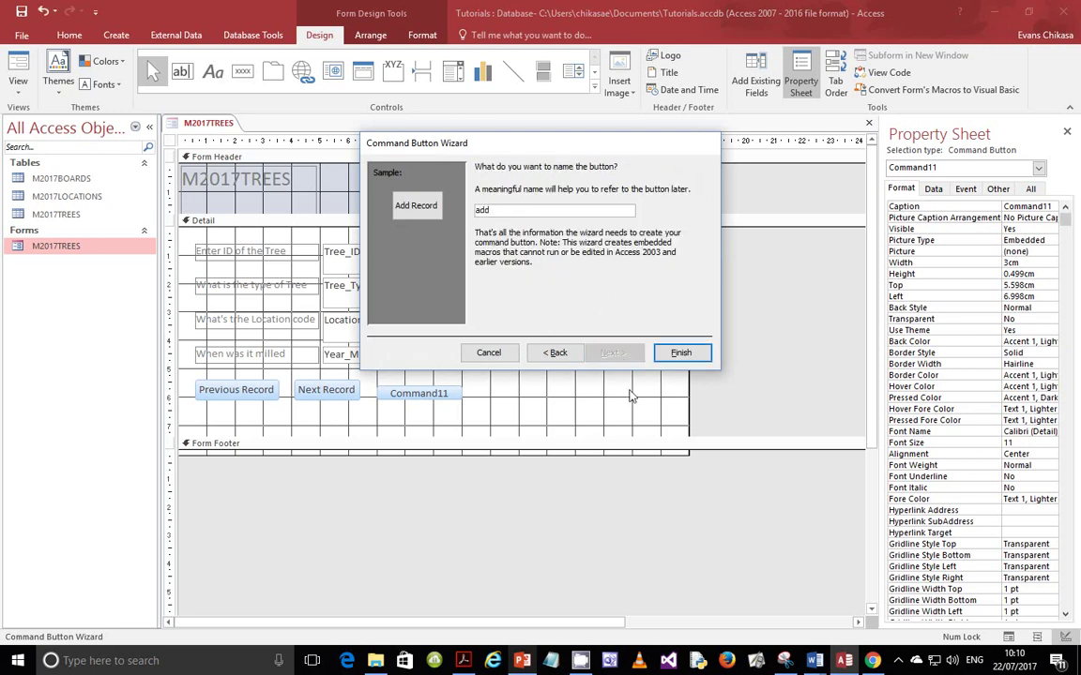
{"action": "left_click", "coordinate": [681, 353]}
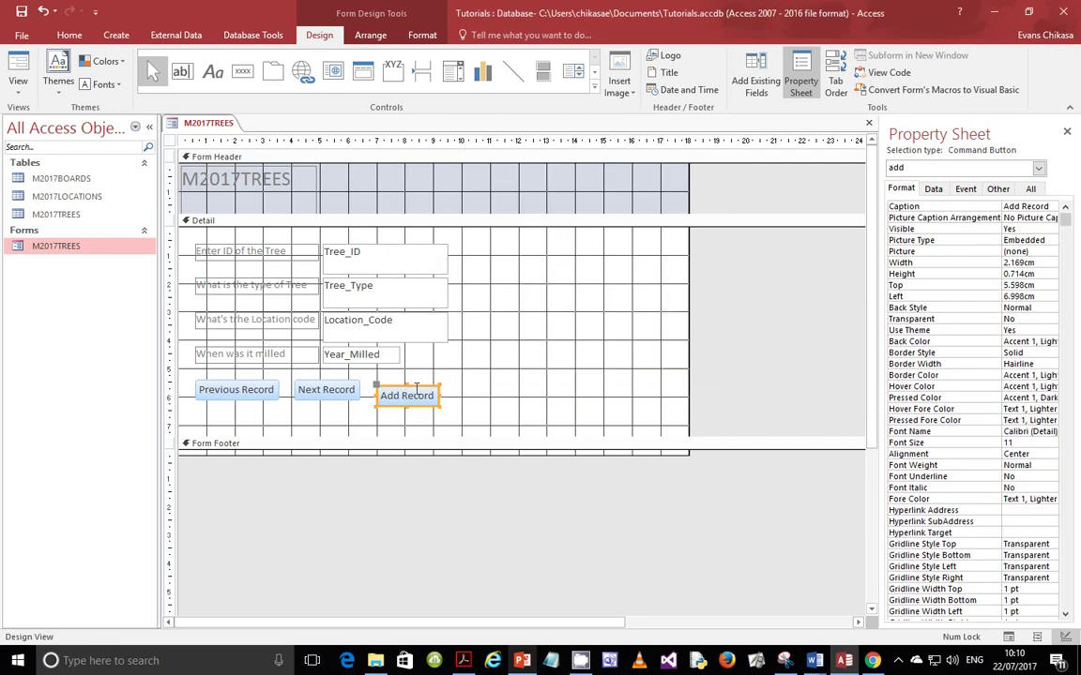
{"action": "left_click_drag", "start_coordinate": [415, 388], "coordinate": [414, 382]}
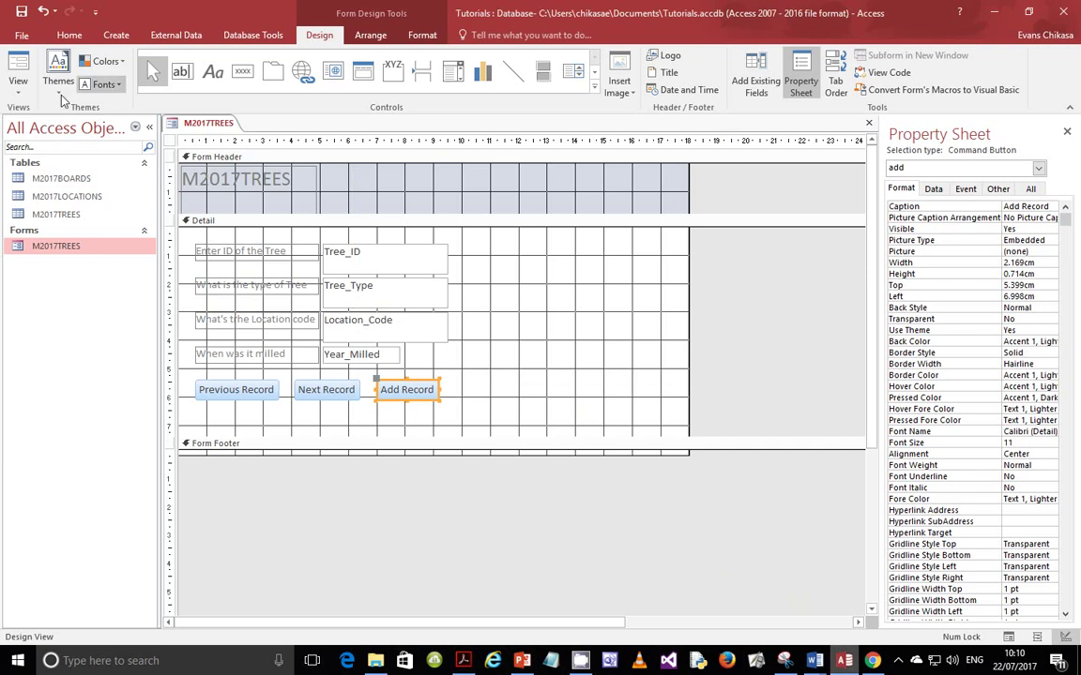
Step: Show the M2017TREES form in Form View and test the Previous Record and Next Record buttons
{"action": "left_click", "coordinate": [18, 75]}
{"action": "left_click", "coordinate": [60, 121]}
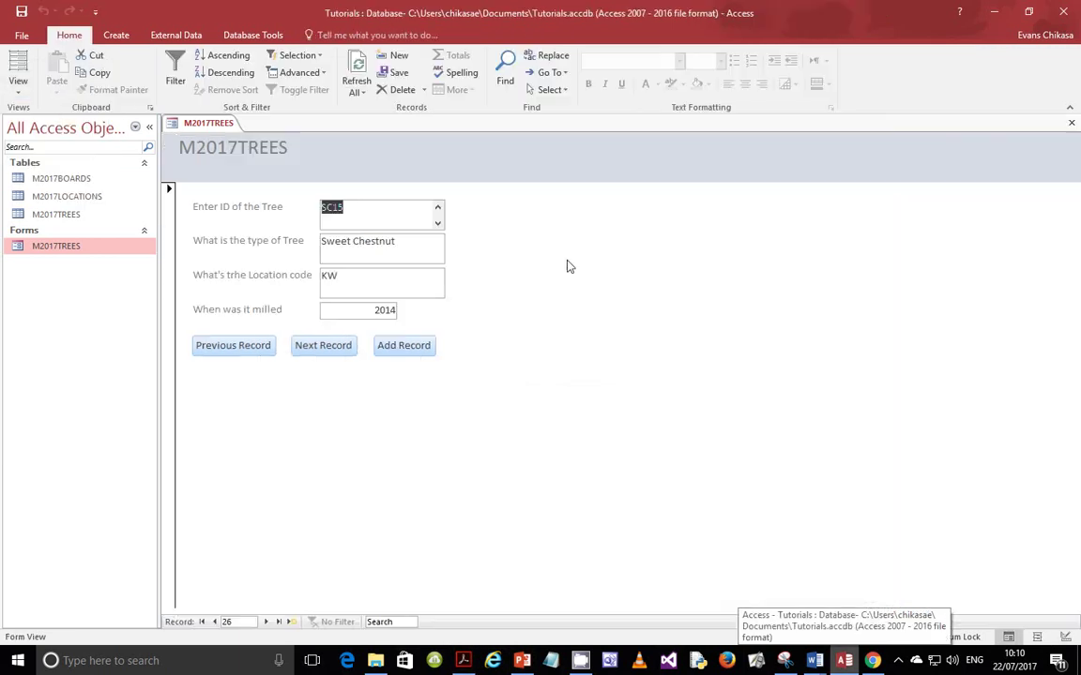
{"action": "left_click", "coordinate": [216, 355]}
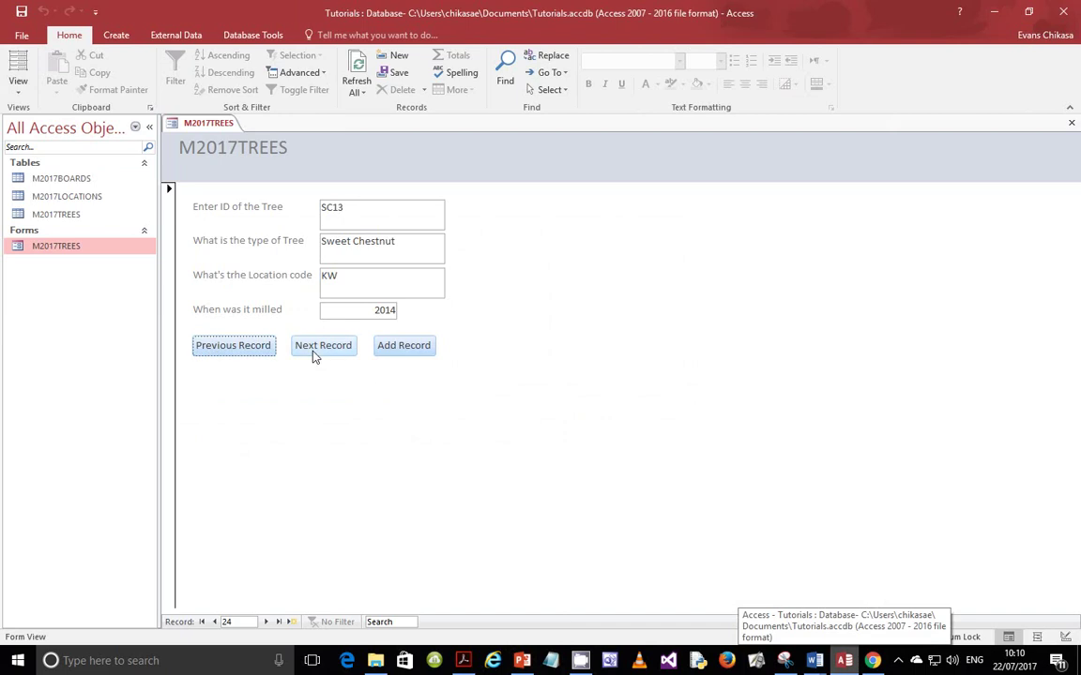
{"action": "key", "text": "Tab"}
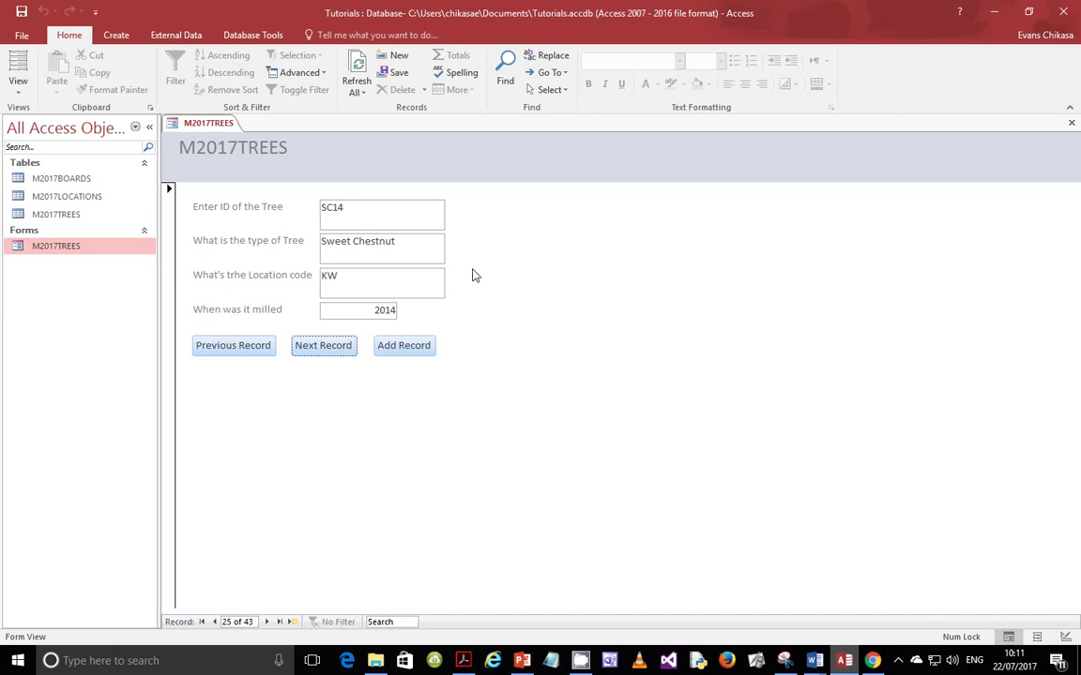
{"action": "left_click", "coordinate": [272, 349]}
{"action": "left_click", "coordinate": [321, 346]}
Step: Check questions 27 to 29 in the exam PDF, and in PowerPoint delete the "Continue evaluation on new slides if you wish" bullet from slide 3
{"action": "left_click", "coordinate": [464, 660]}
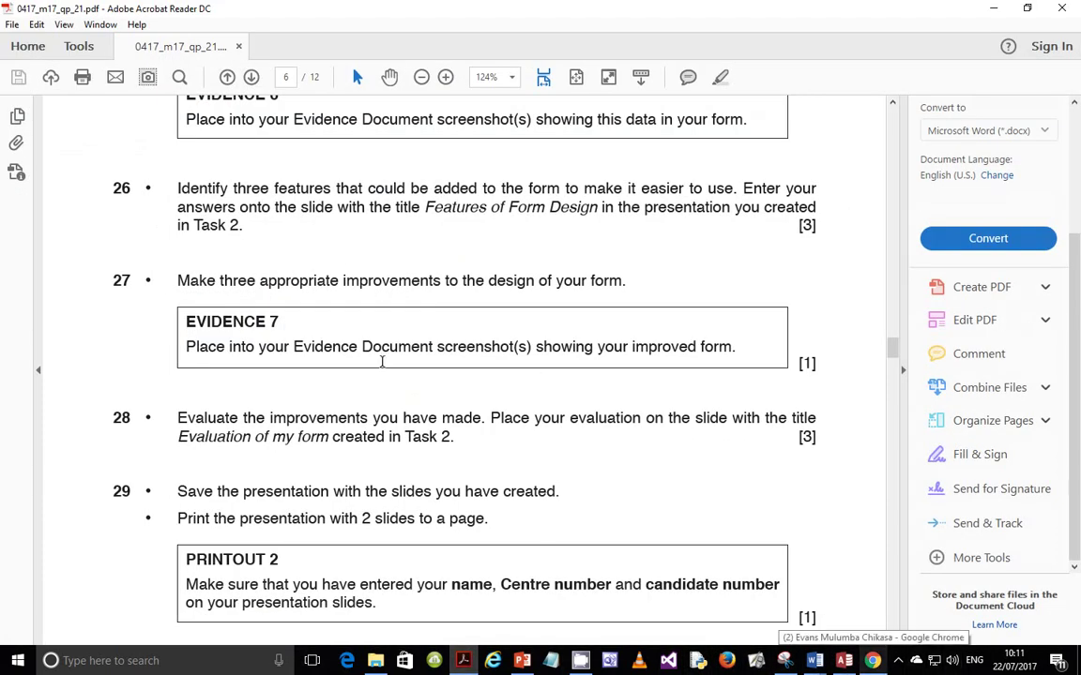
{"action": "scroll", "coordinate": [386, 364], "scroll_direction": "down", "scroll_amount": 3}
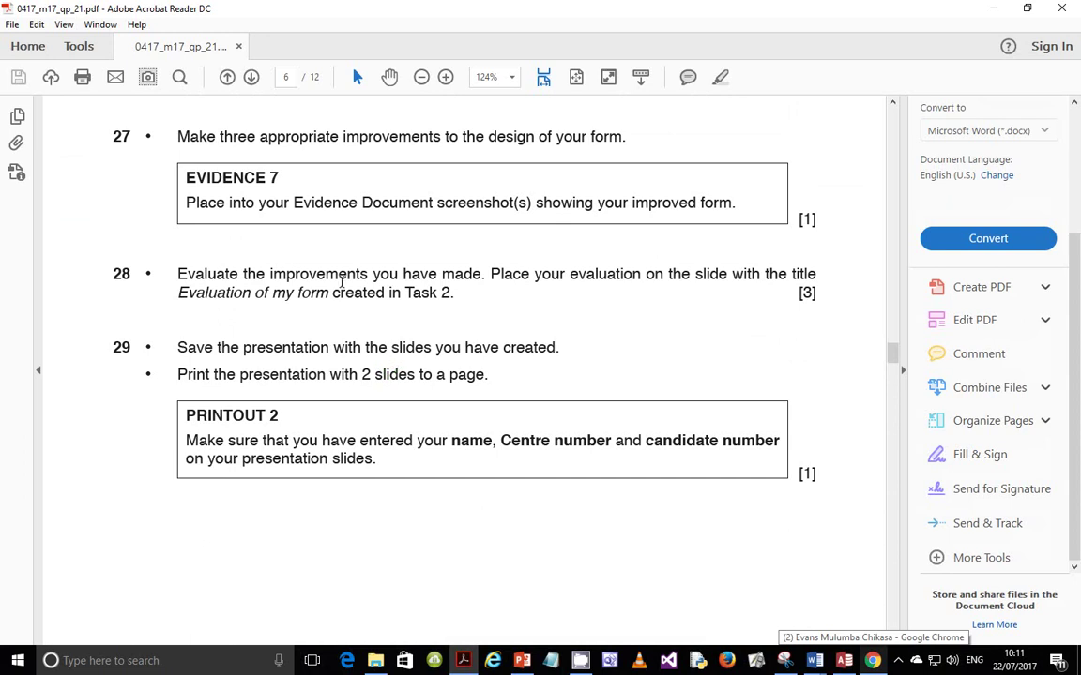
{"action": "scroll", "coordinate": [448, 413], "scroll_direction": "down", "scroll_amount": 15}
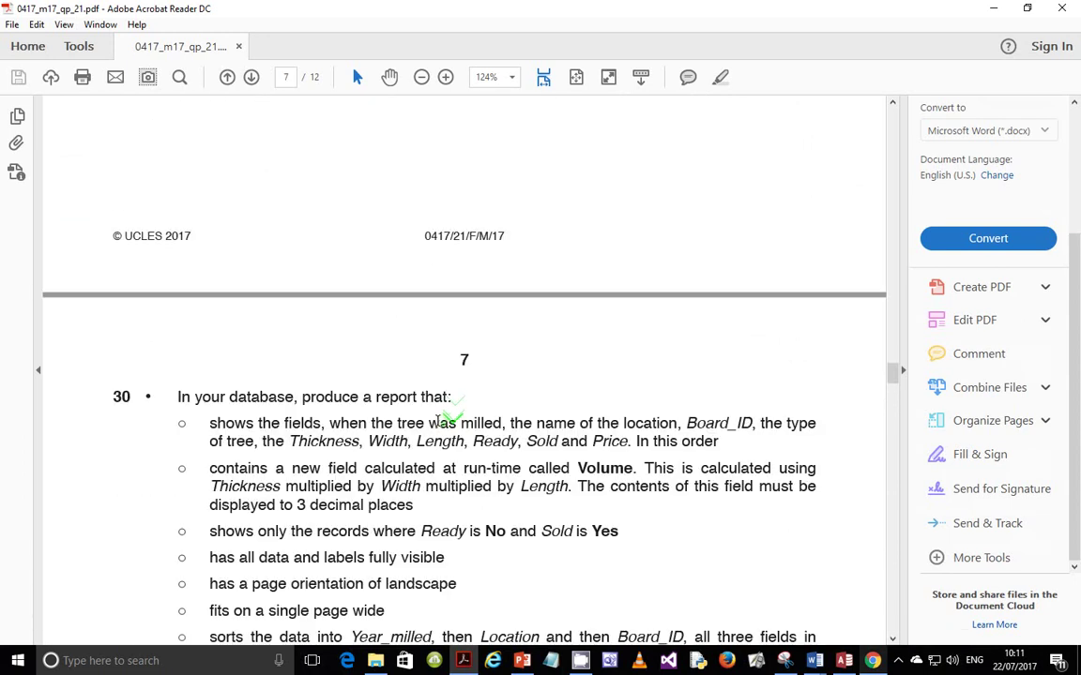
{"action": "scroll", "coordinate": [445, 413], "scroll_direction": "up", "scroll_amount": 10}
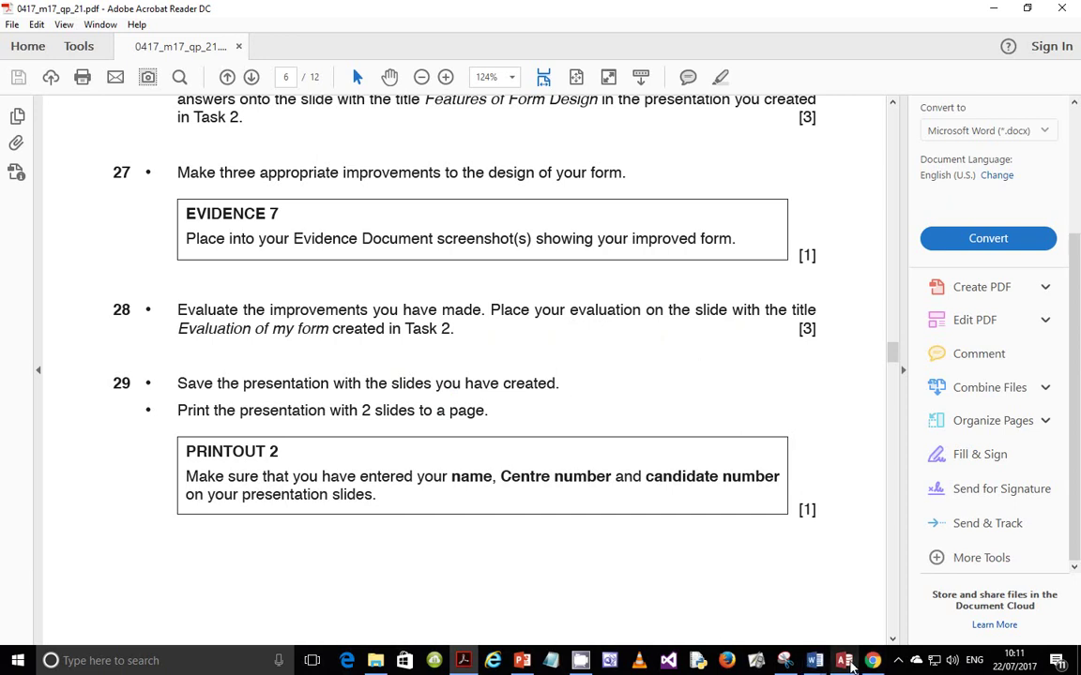
{"action": "left_click", "coordinate": [516, 660]}
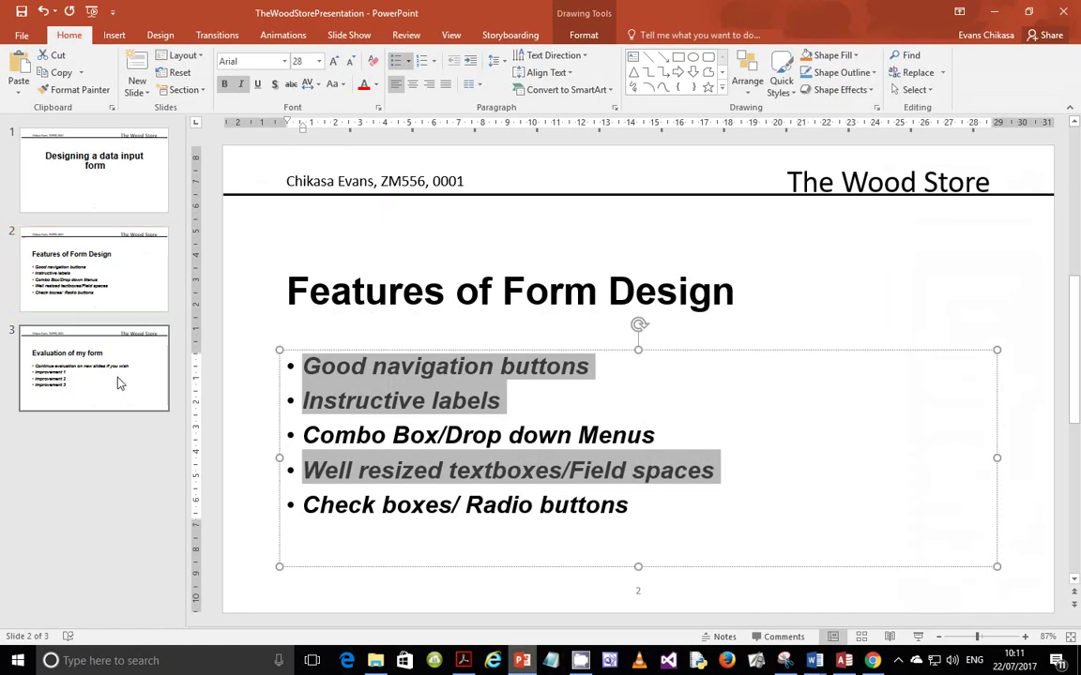
{"action": "left_click", "coordinate": [94, 369]}
{"action": "triple_click", "coordinate": [452, 373]}
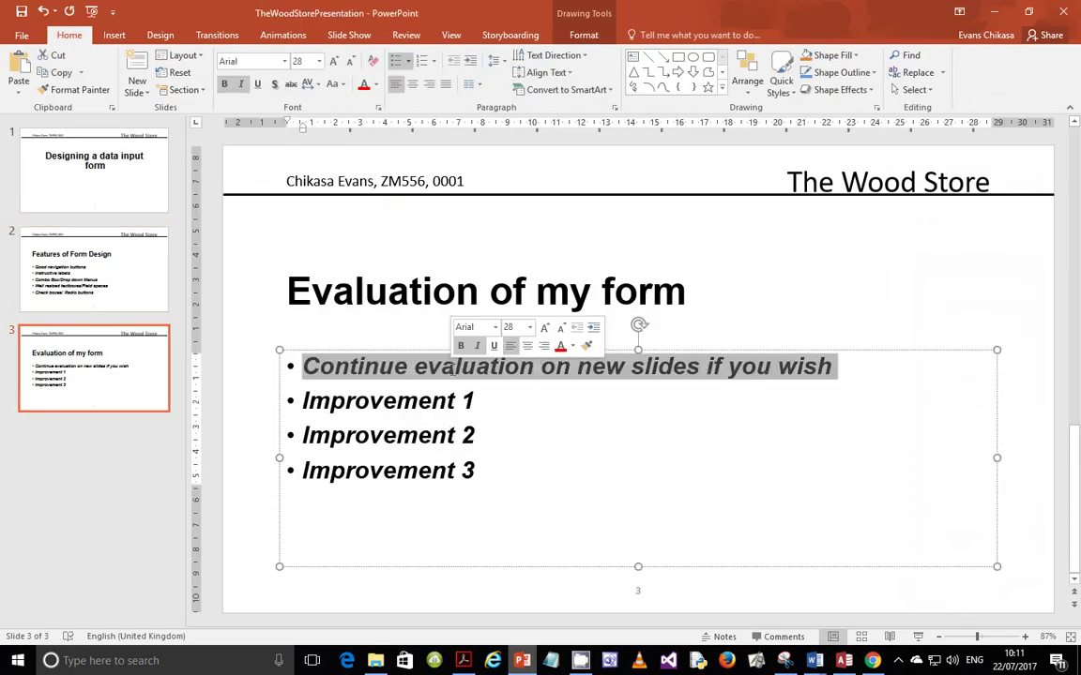
{"action": "key", "text": "Delete"}
Step: Replace the Improvement 1 bullet with the text "I added navigationation buttons to make it easier"
{"action": "triple_click", "coordinate": [411, 366]}
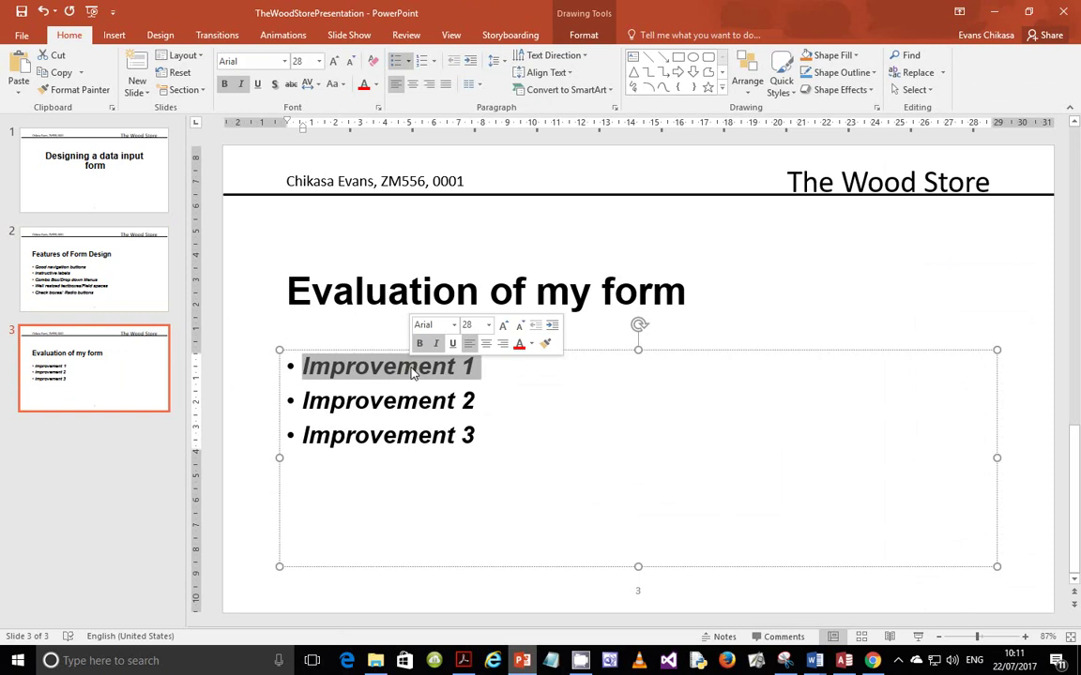
{"action": "type", "text": "I added "}
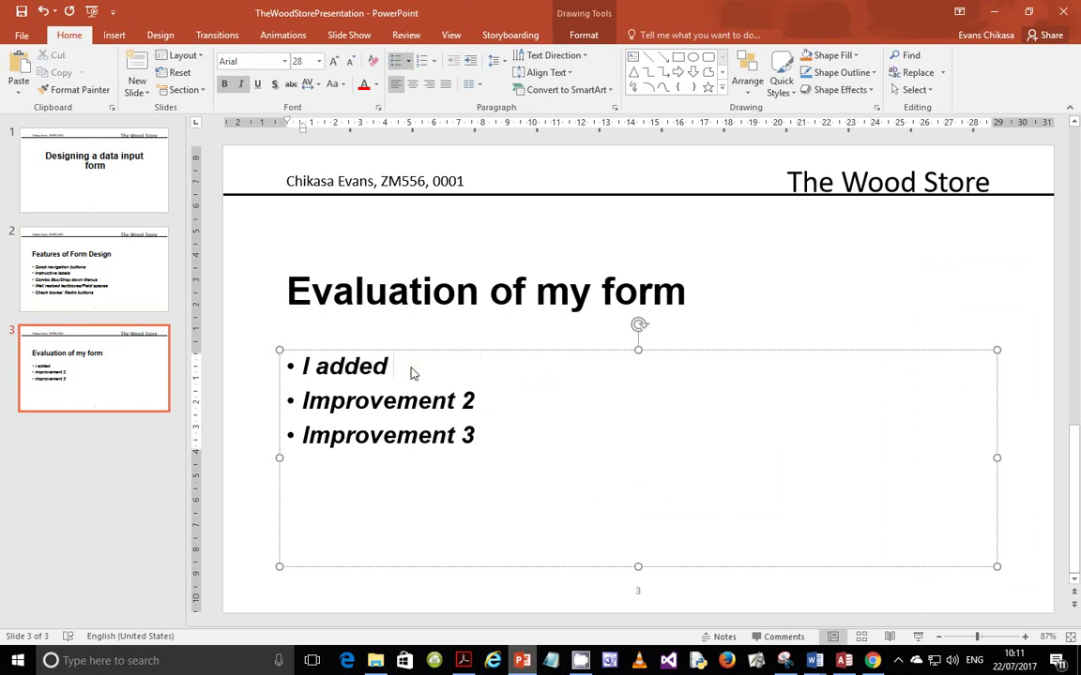
{"action": "type", "text": "naviga"}
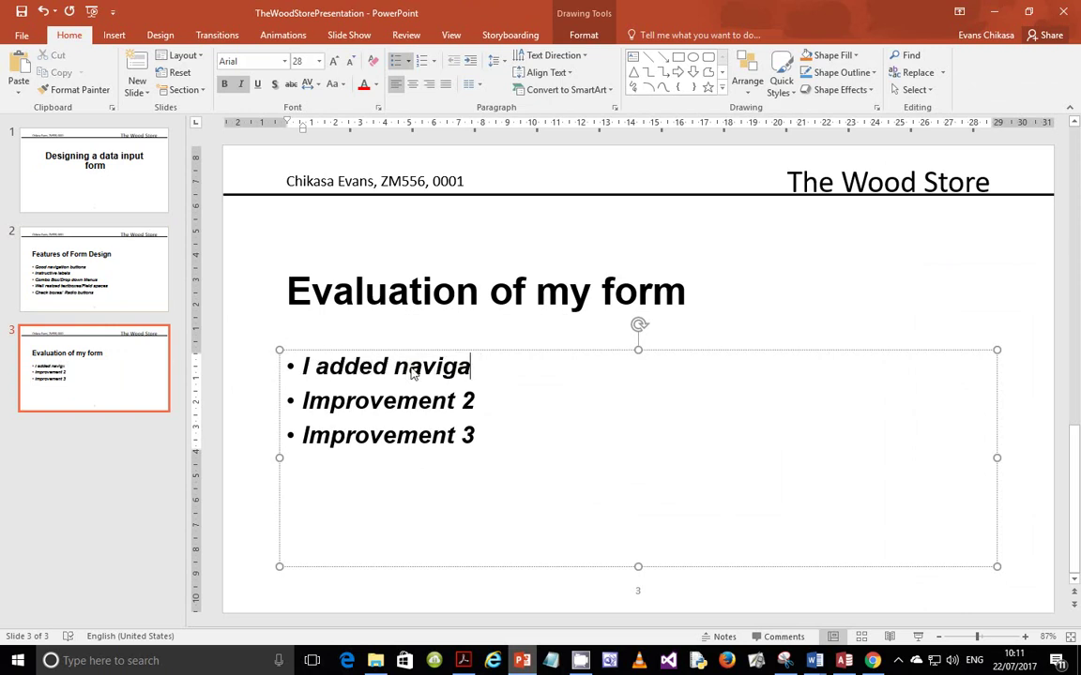
{"action": "type", "text": "tionation "}
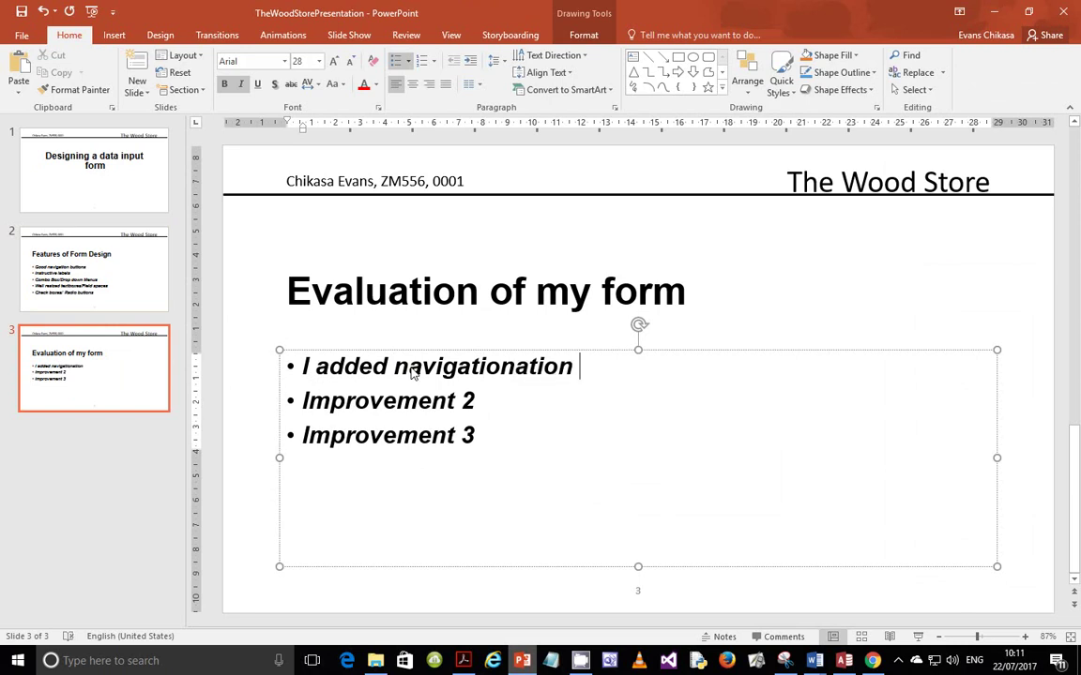
{"action": "type", "text": "buttons "}
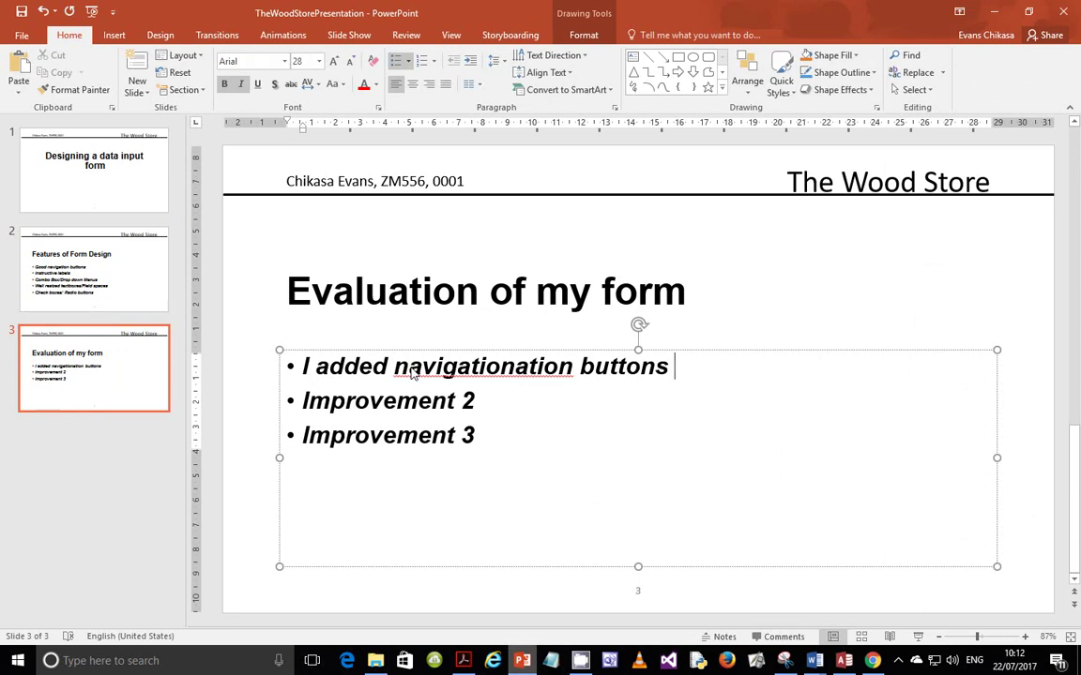
{"action": "type", "text": "to make it easi"}
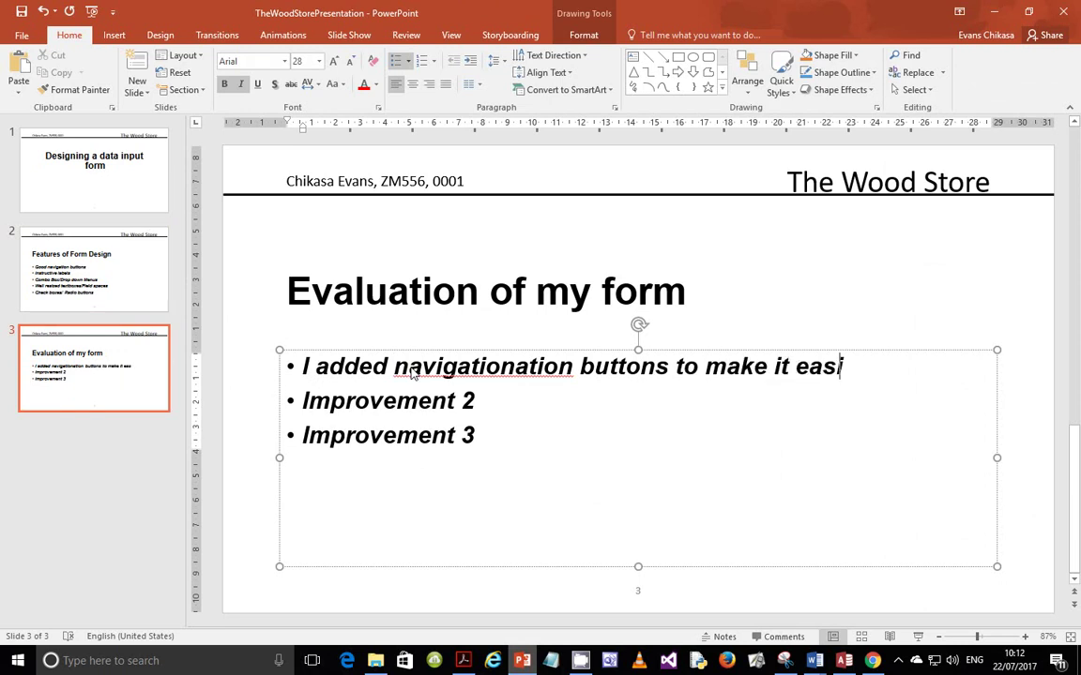
{"action": "type", "text": "er tpo"}
{"action": "key", "text": "BackSpace"}
{"action": "key", "text": "BackSpace"}
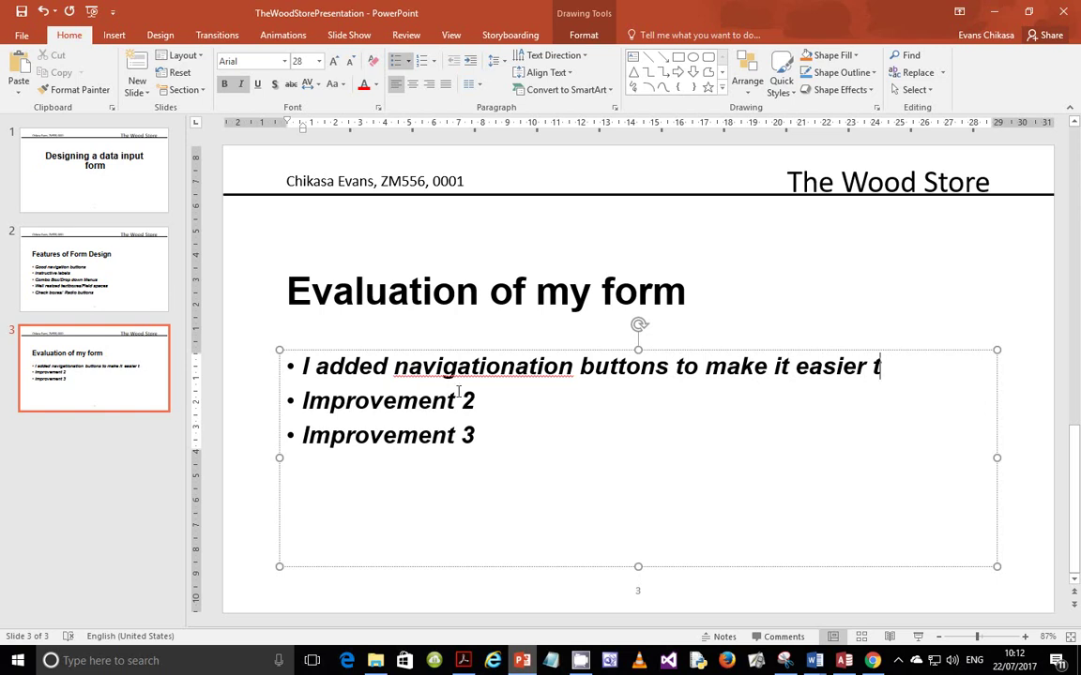
Step: Correct the misspelled word in the first evaluation bullet to "navigation"
{"action": "right_click", "coordinate": [518, 370]}
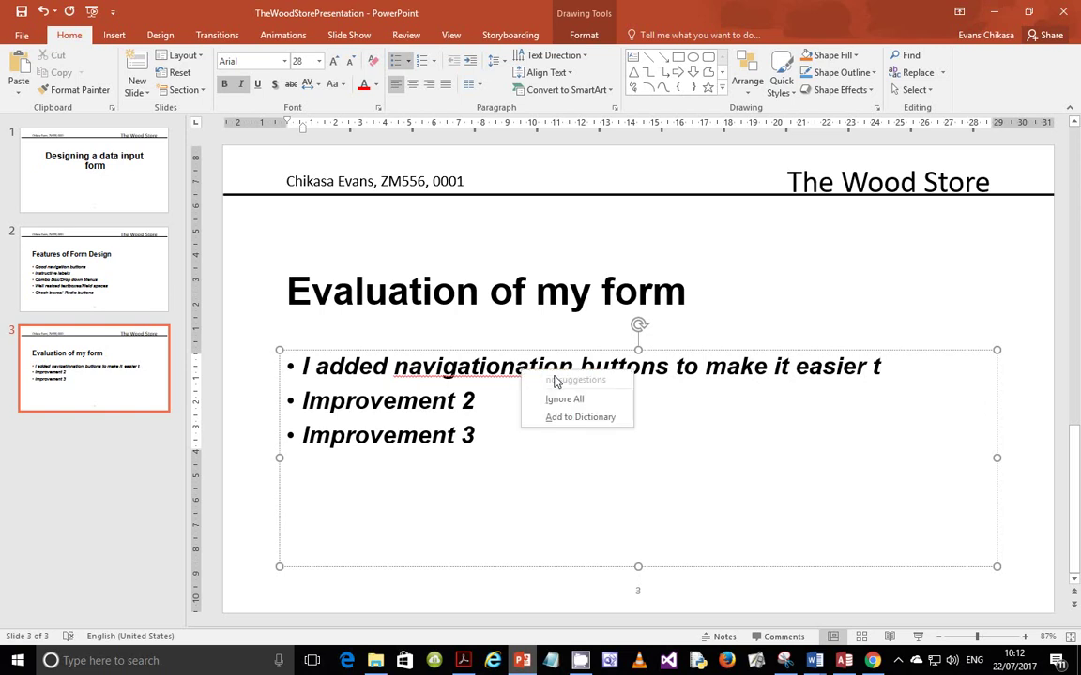
{"action": "left_click", "coordinate": [511, 372]}
{"action": "key", "text": "Delete"}
{"action": "key", "text": "Delete"}
{"action": "key", "text": "Delete"}
{"action": "key", "text": "Delete"}
{"action": "key", "text": "Delete"}
Step: Complete the first evaluation bullet after "easier" with "for the user to navigate between records"
{"action": "left_click", "coordinate": [864, 366]}
{"action": "key", "text": "BackSpace"}
{"action": "type", "text": "for the "}
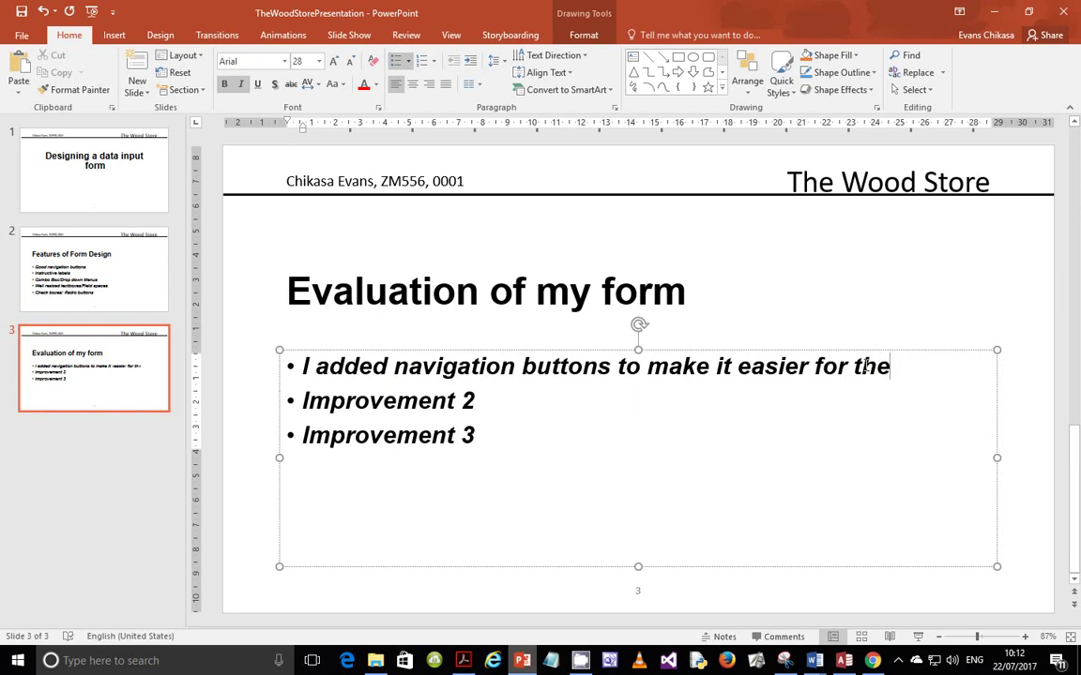
{"action": "type", "text": "user t"}
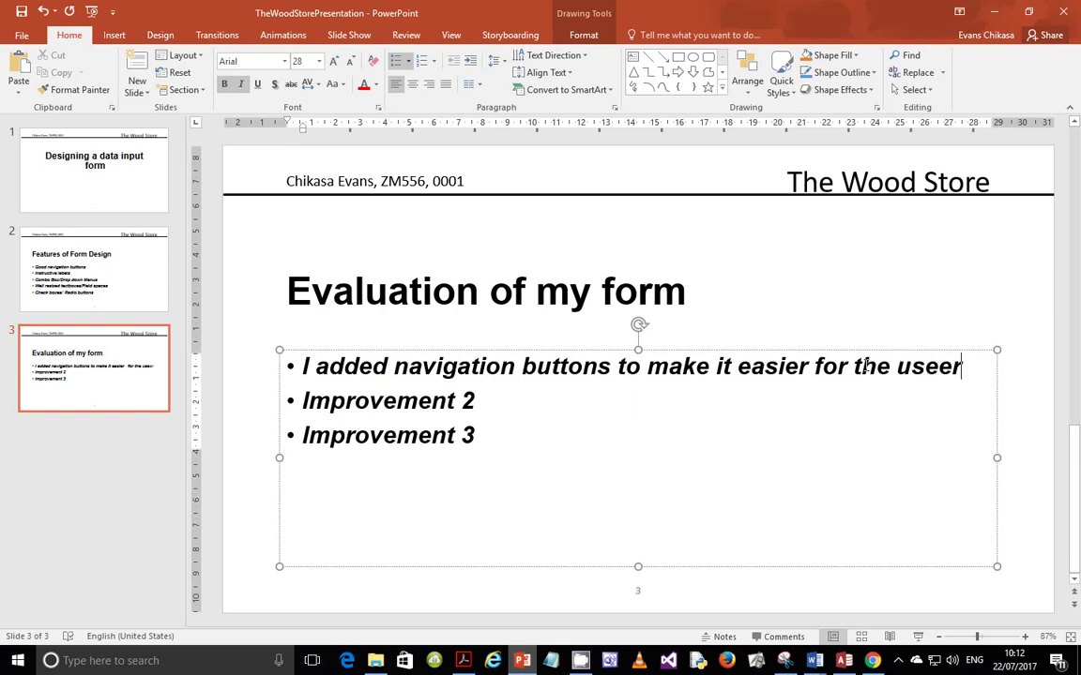
{"action": "type", "text": "o navigate"}
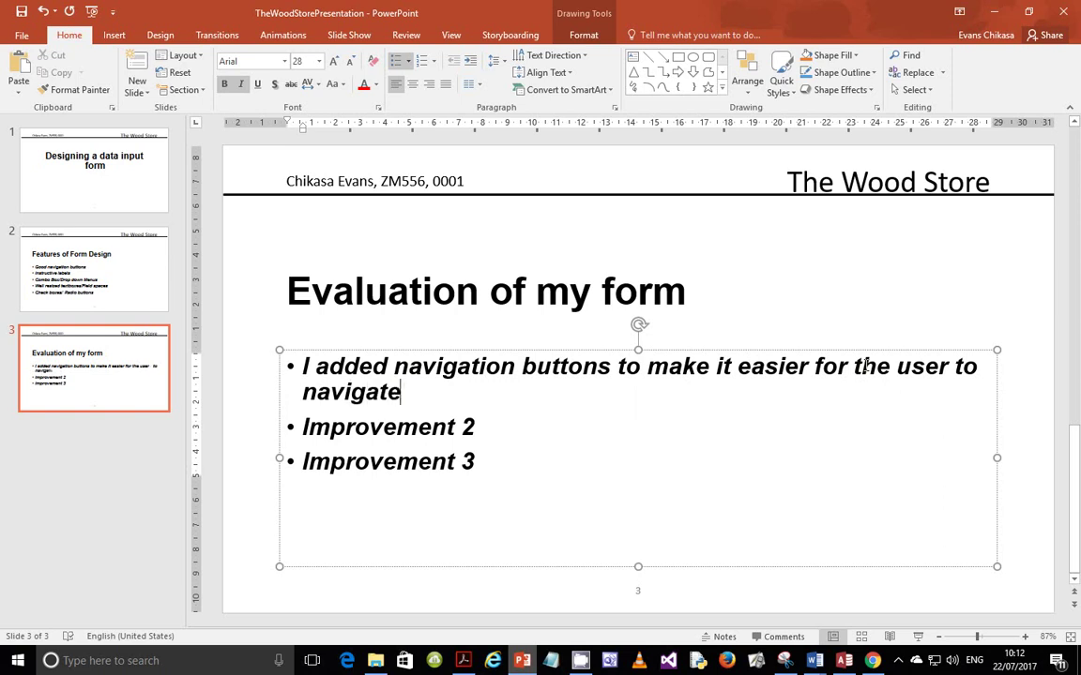
{"action": "type", "text": " between "}
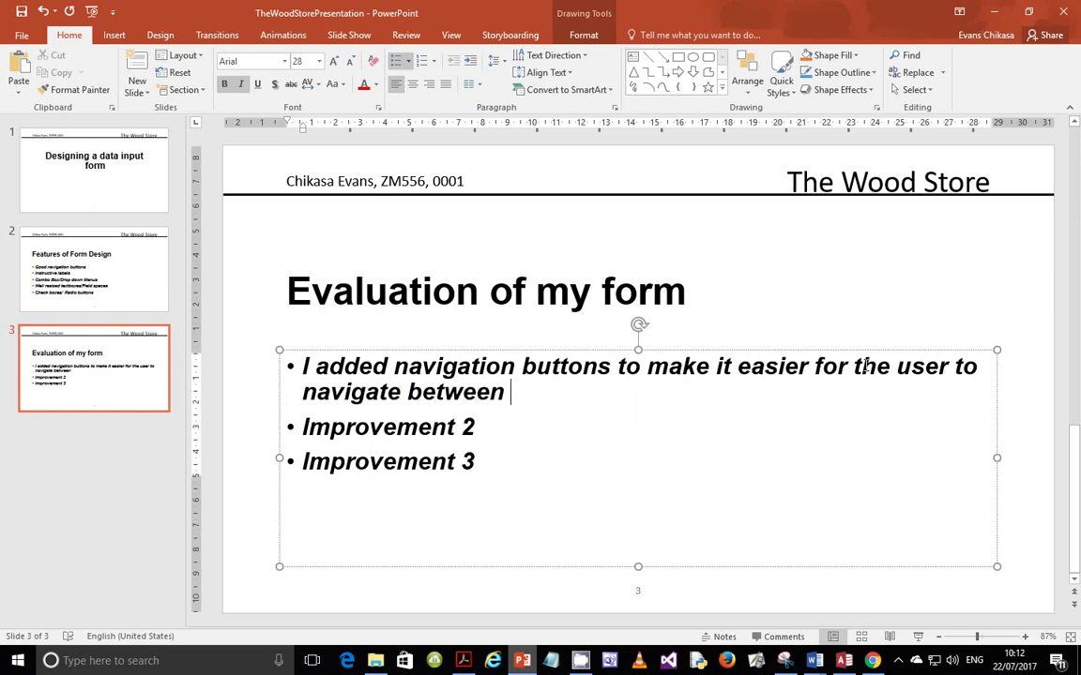
{"action": "type", "text": "records"}
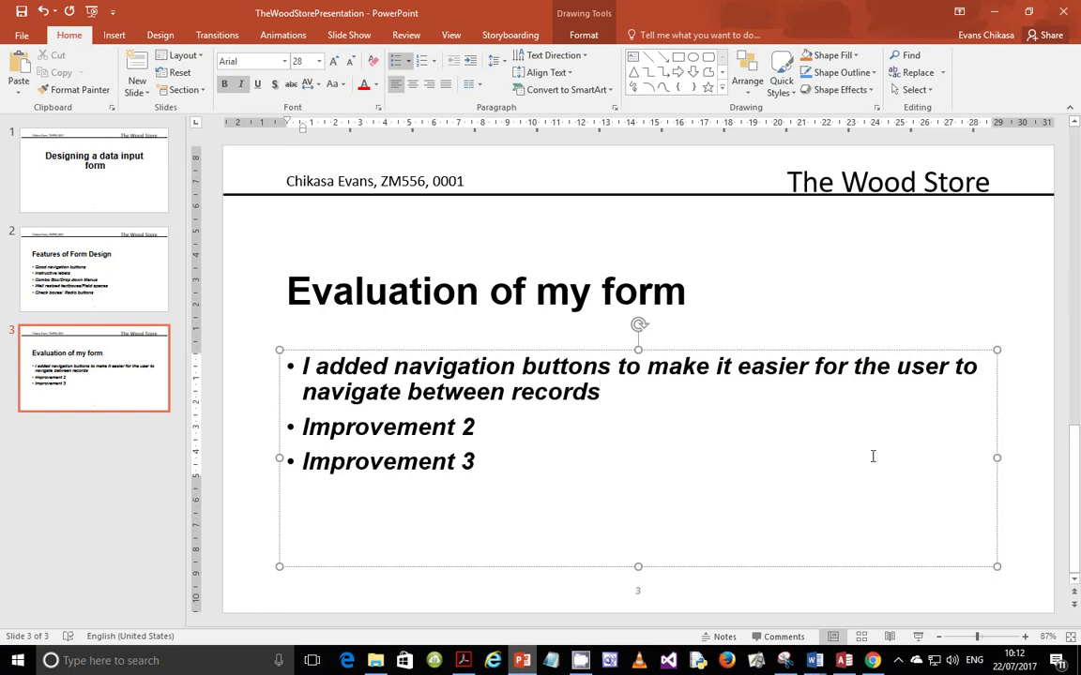
Step: Replace the Improvement 2 bullet on slide 3 with the text "I also changed the field sizes to avoid misusing too"
{"action": "triple_click", "coordinate": [458, 427]}
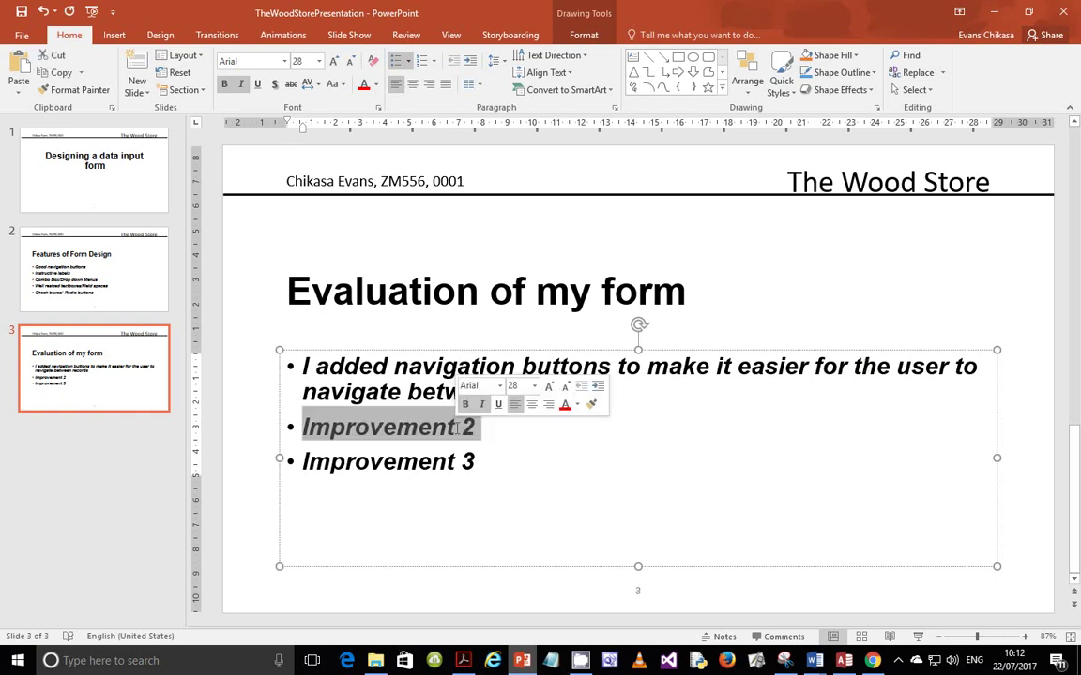
{"action": "type", "text": "I also"}
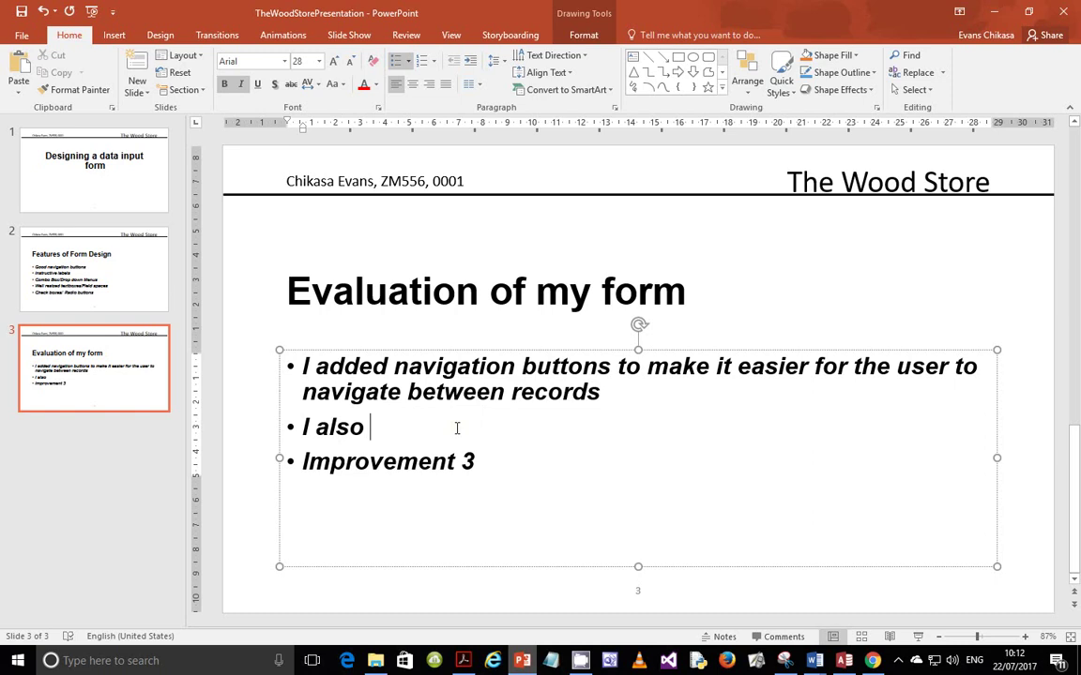
{"action": "type", "text": " changed the fi"}
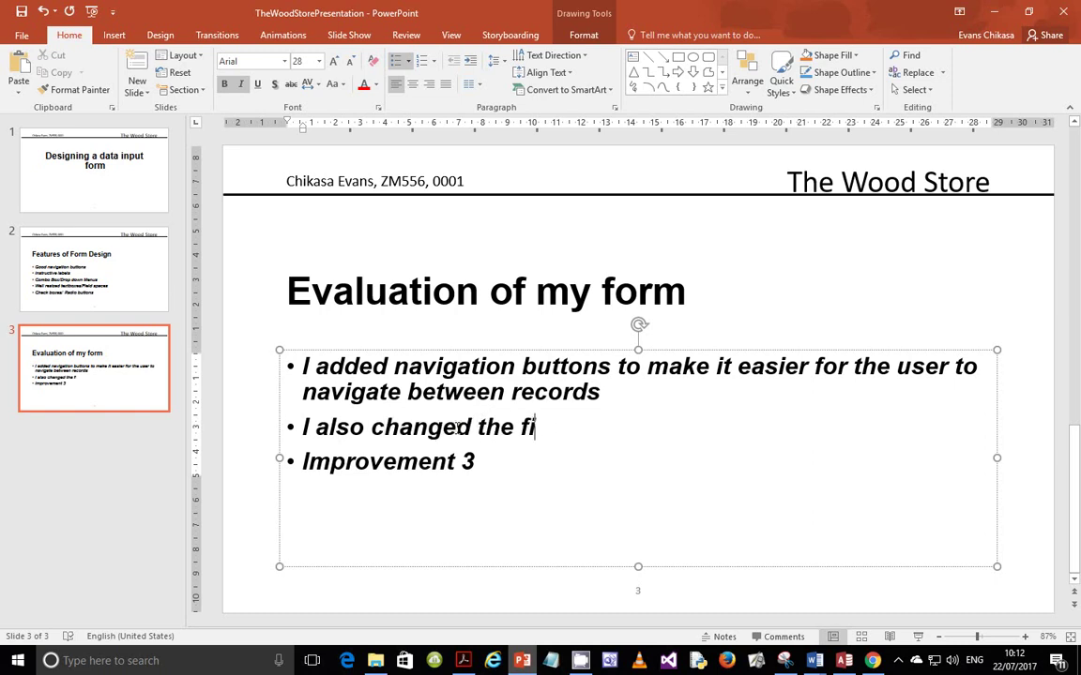
{"action": "type", "text": "eld si"}
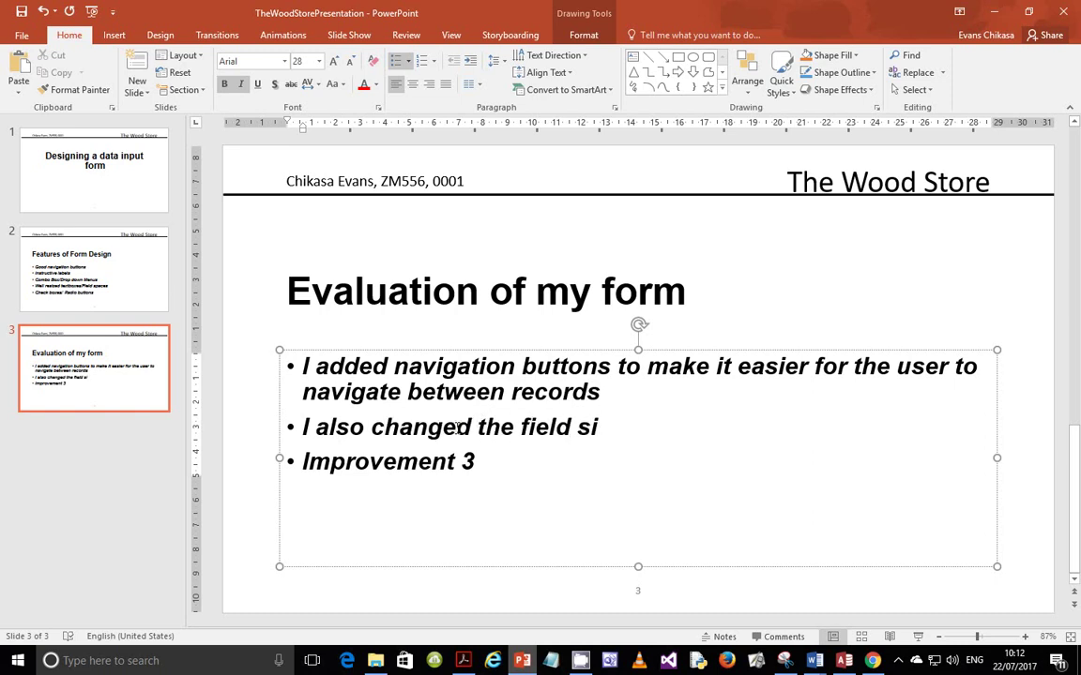
{"action": "type", "text": "zes to "}
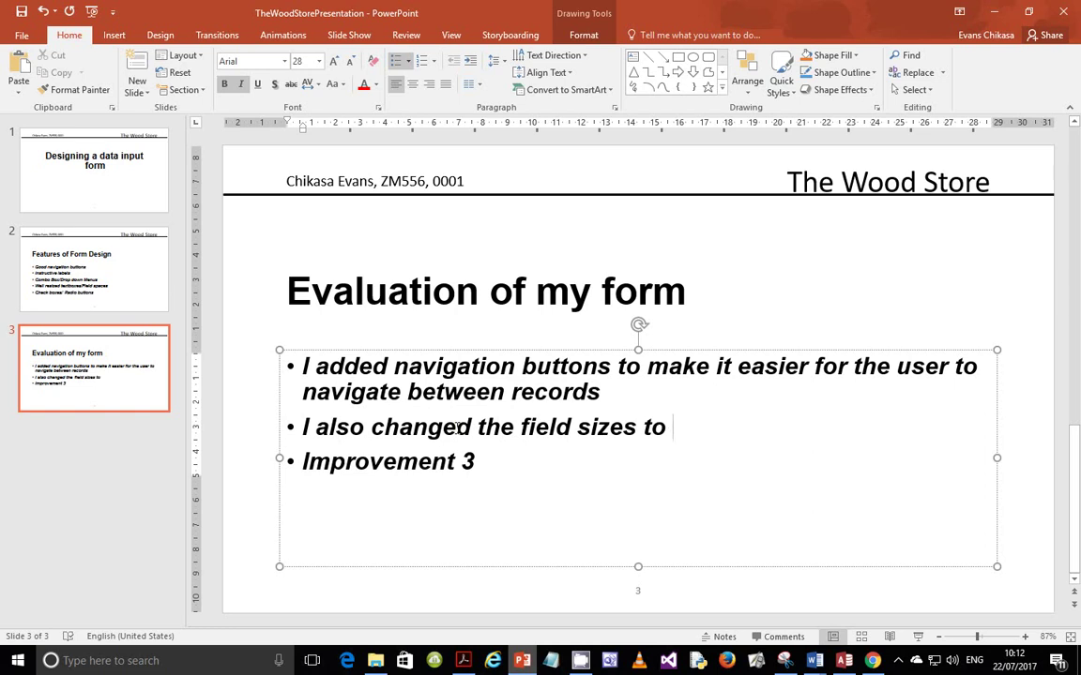
{"action": "type", "text": "avoid "}
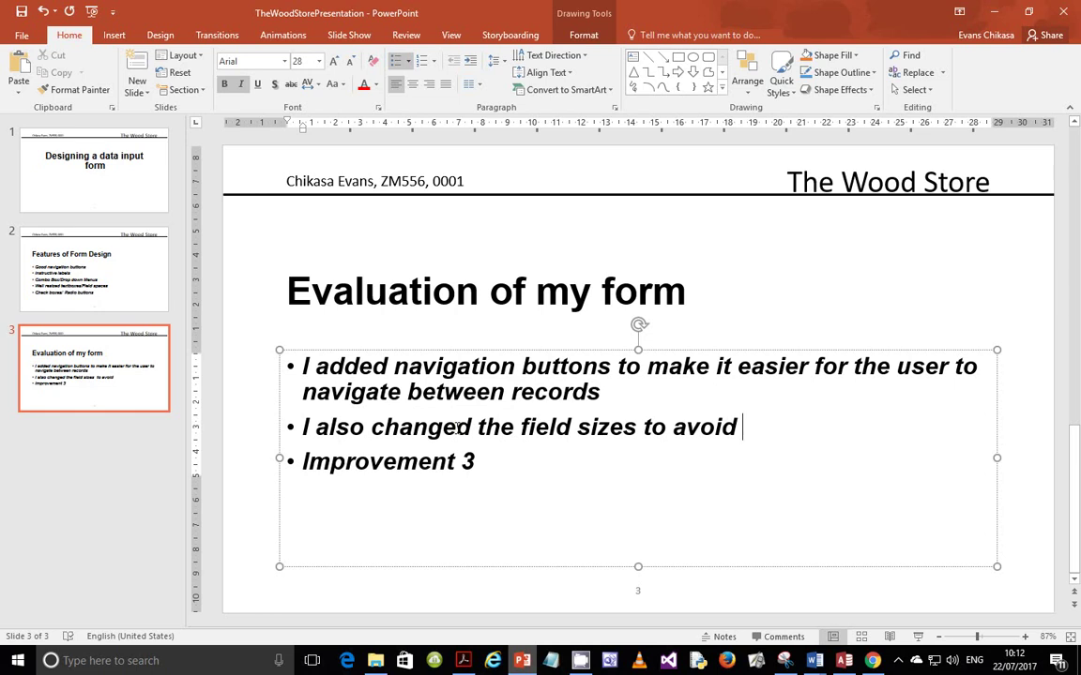
{"action": "type", "text": "misusing too"}
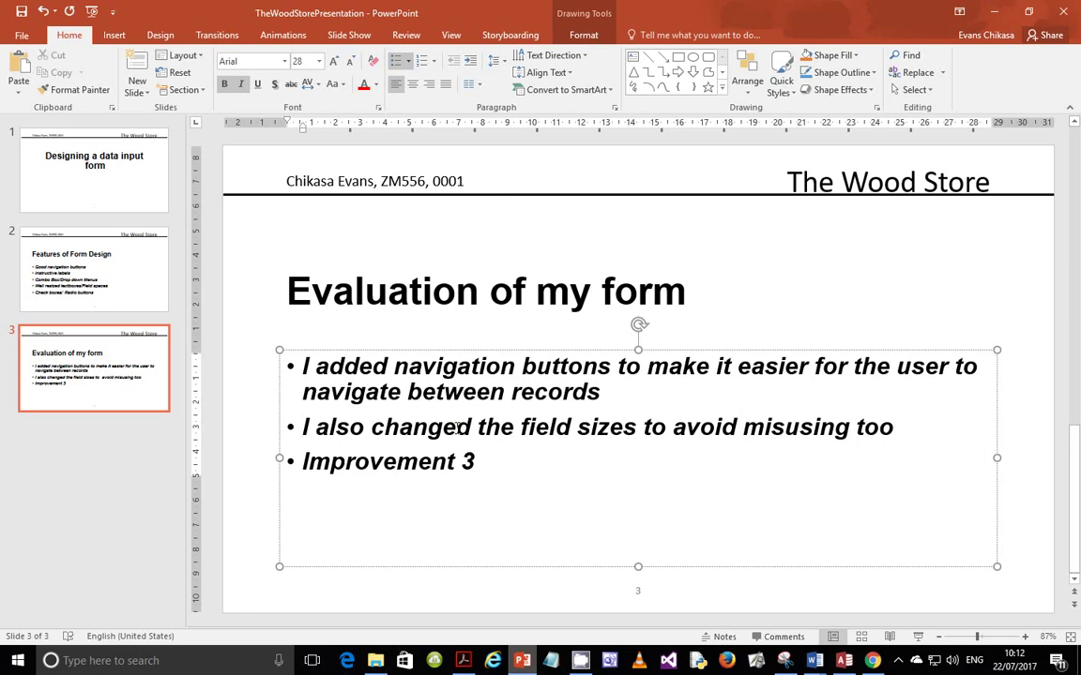
Step: Reword the end of the second evaluation bullet, replacing "misusing too" with "using too much spaces"
{"action": "key", "text": "BackSpace"}
{"action": "key", "text": "BackSpace"}
{"action": "key", "text": "BackSpace"}
{"action": "key", "text": "BackSpace"}
{"action": "key", "text": "BackSpace"}
{"action": "key", "text": "BackSpace"}
{"action": "key", "text": "BackSpace"}
{"action": "key", "text": "BackSpace"}
{"action": "key", "text": "BackSpace"}
{"action": "key", "text": "BackSpace"}
{"action": "key", "text": "BackSpace"}
{"action": "key", "text": "BackSpace"}
{"action": "type", "text": "using to"}
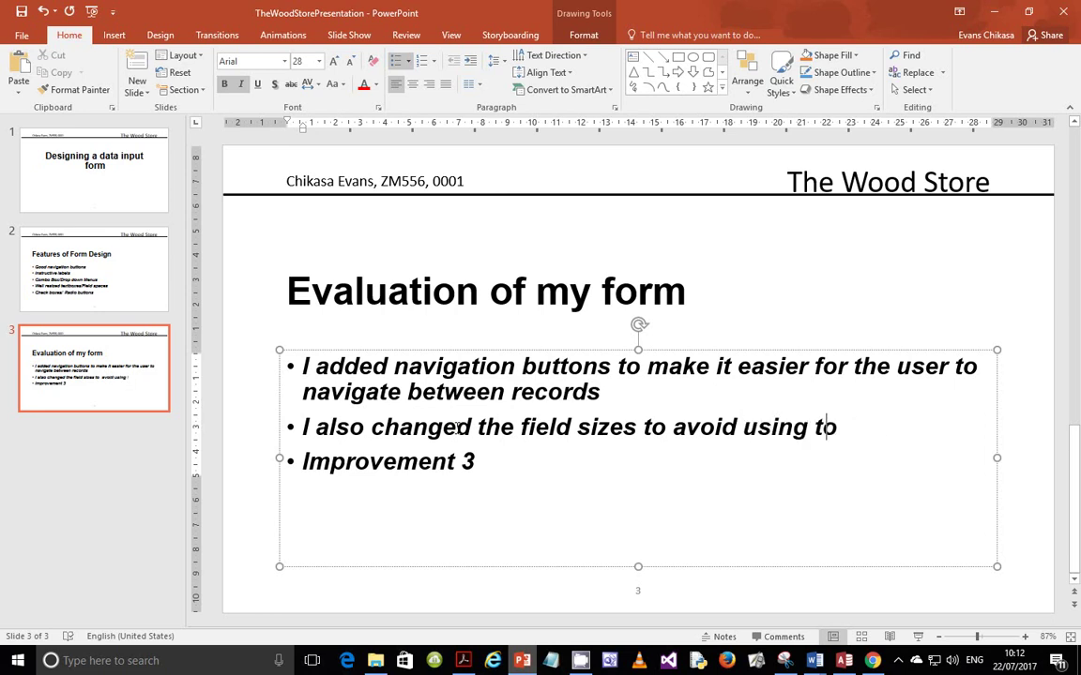
{"action": "type", "text": "o much spaces"}
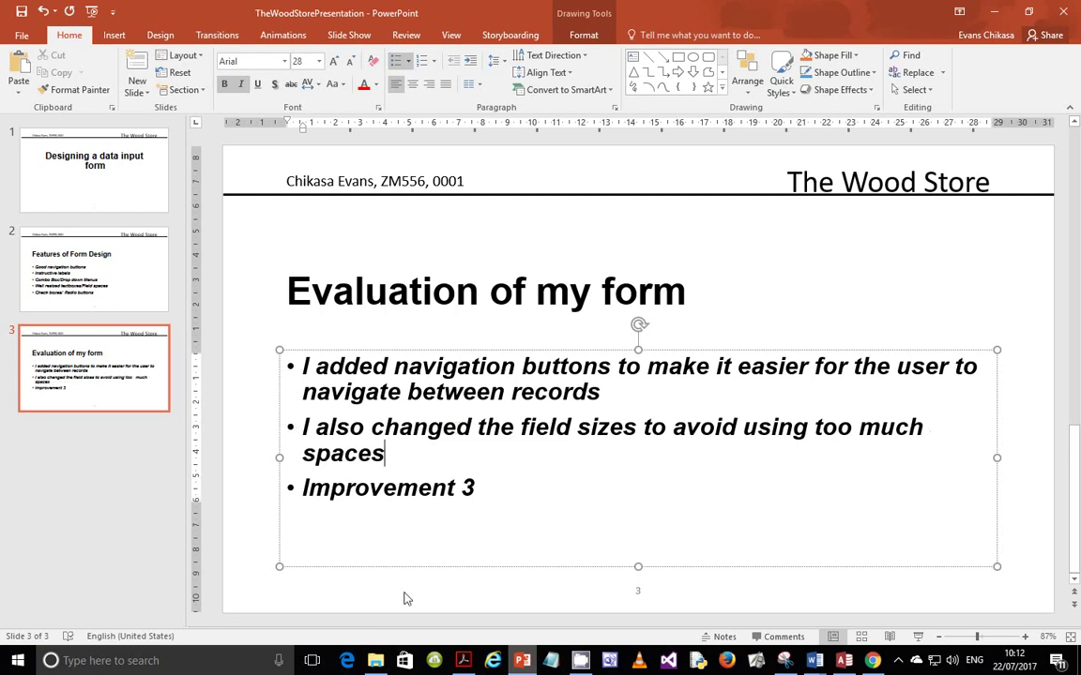
Step: Replace the Improvement 3 bullet with the text "I made the labels instructive"
{"action": "double_click", "coordinate": [399, 485]}
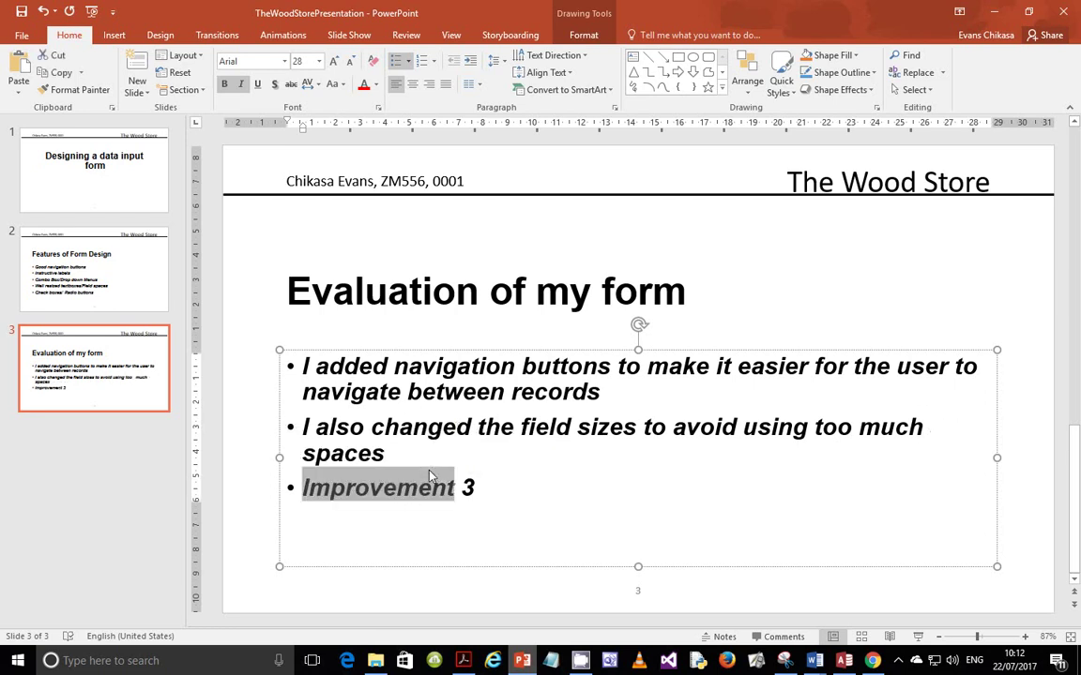
{"action": "type", "text": "I"}
{"action": "key", "text": "Delete"}
{"action": "key", "text": "Delete"}
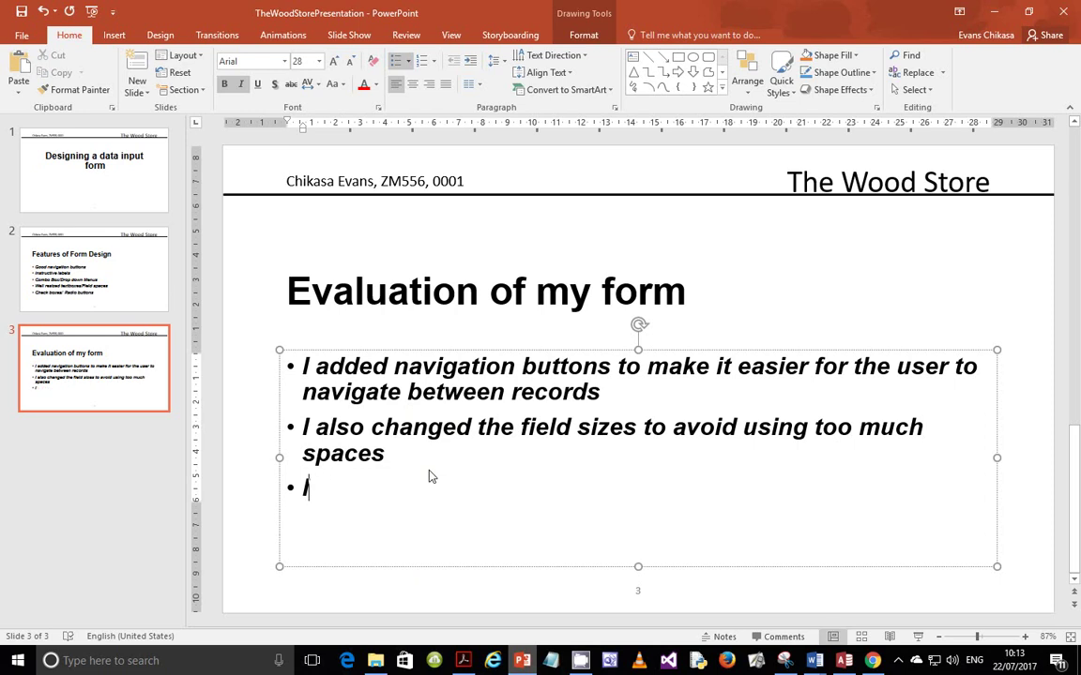
{"action": "type", "text": "made the l"}
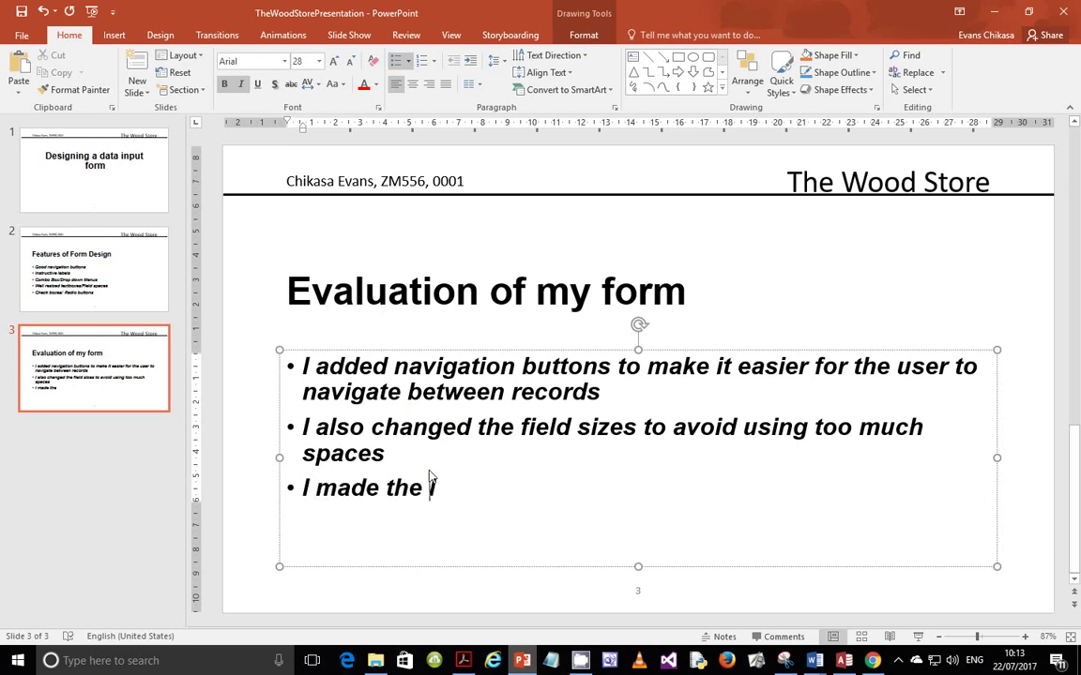
{"action": "type", "text": "abels "}
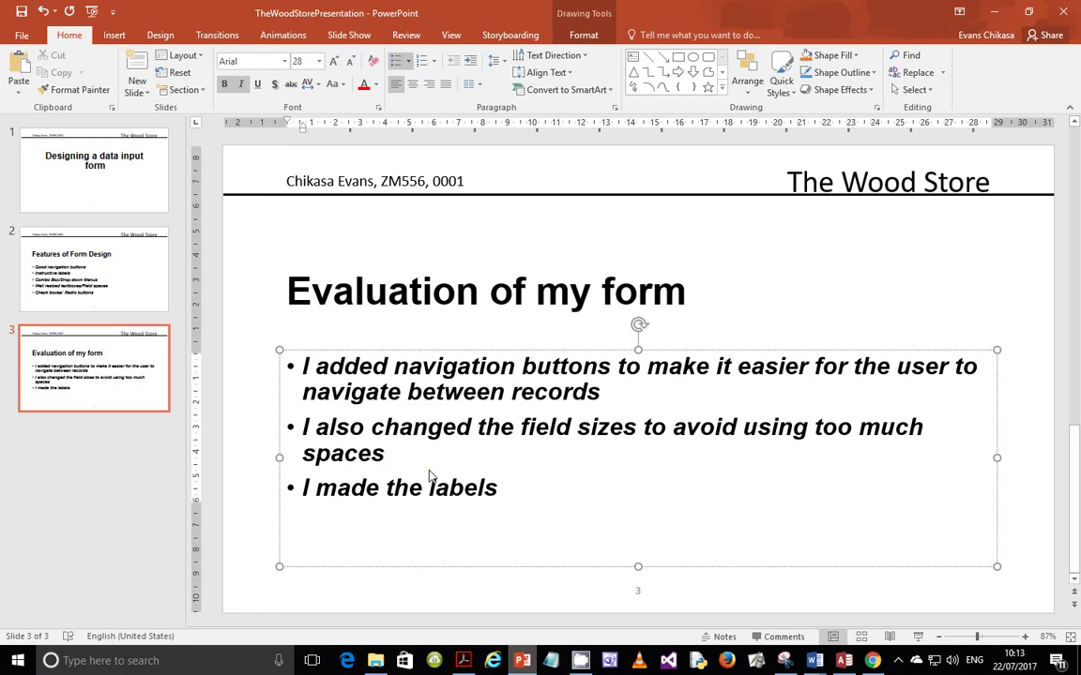
{"action": "type", "text": "instructive"}
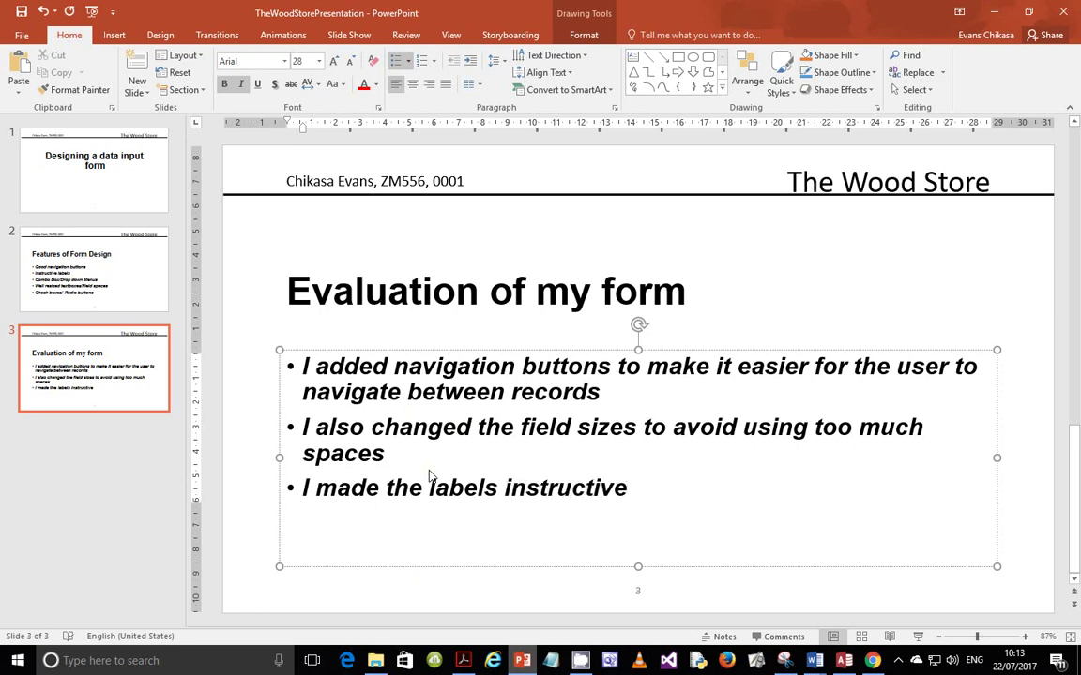
Step: Complete the third evaluation bullet after "instructive" with "for easy entry of data"
{"action": "type", "text": " fo ea"}
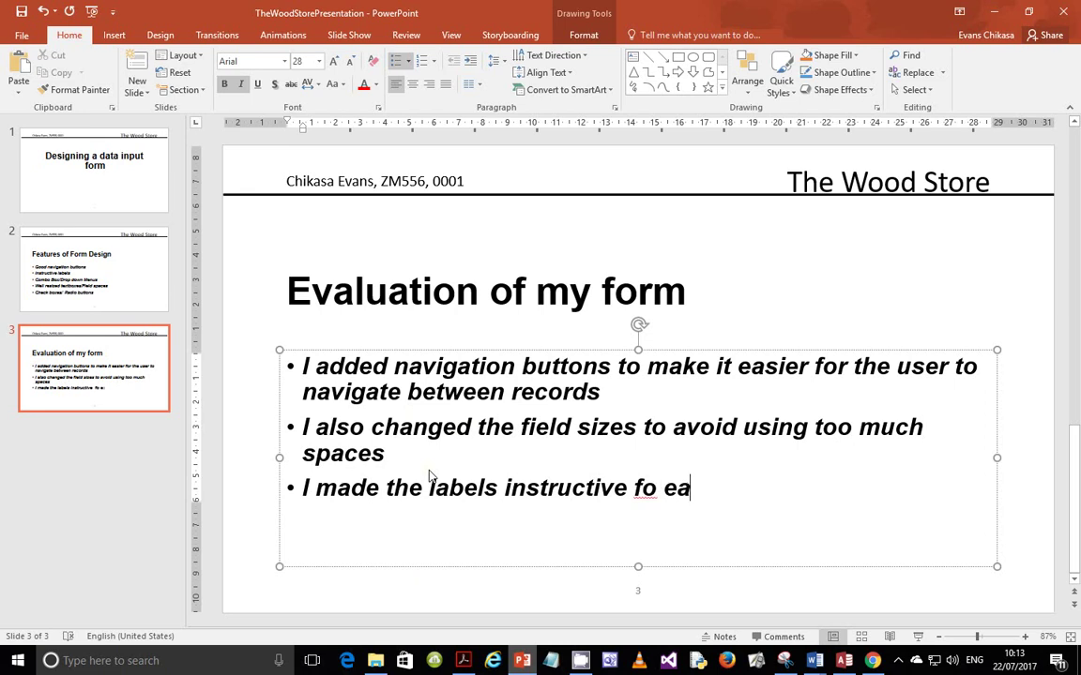
{"action": "type", "text": "sy"}
{"action": "key", "text": "Left"}
{"action": "key", "text": "Left"}
{"action": "key", "text": "Left"}
{"action": "key", "text": "Left"}
{"action": "type", "text": "r"}
{"action": "key", "text": "End"}
{"action": "type", "text": "entry "}
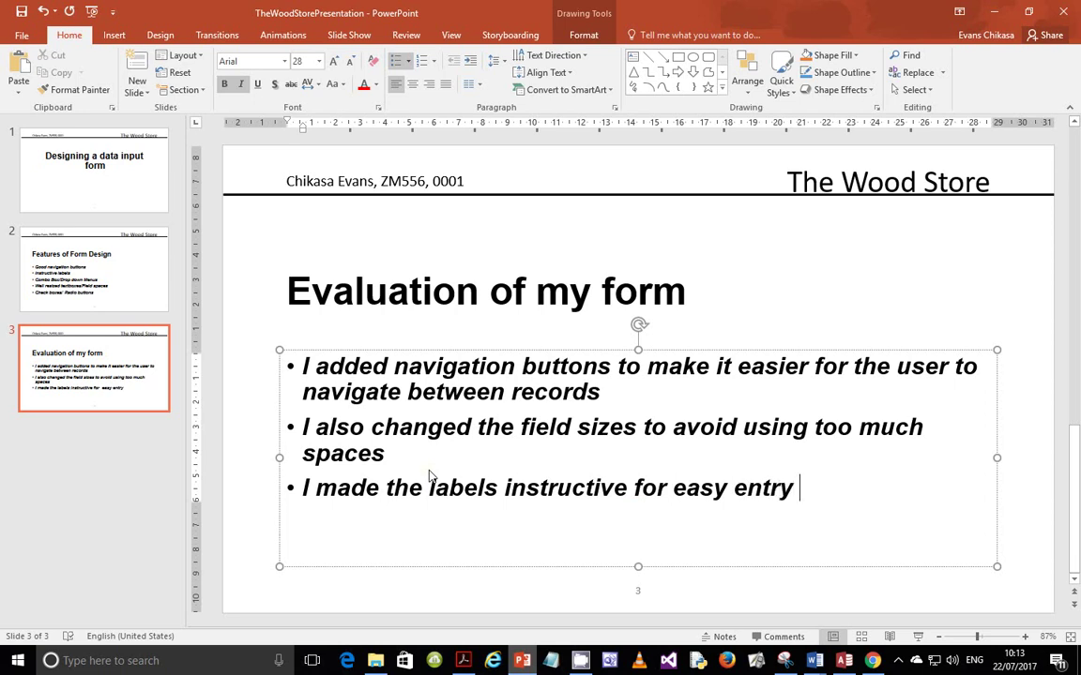
{"action": "type", "text": "of data"}
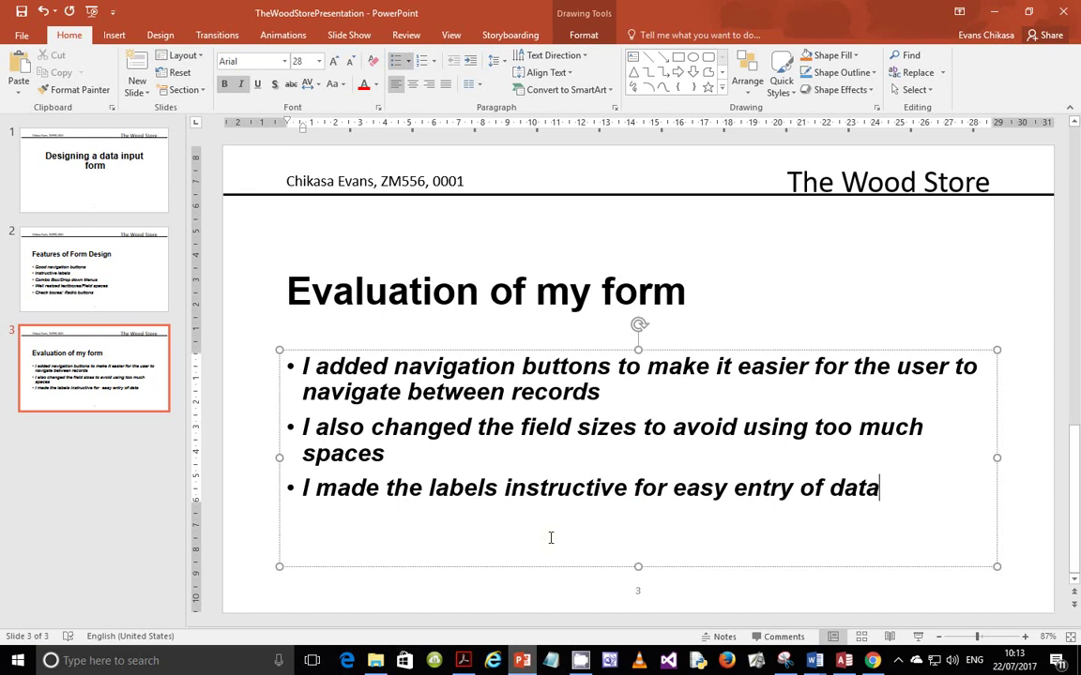
Step: Check the saving and printing requirements of question 29 in the exam PDF, and in PowerPoint look over slides 2 and 1
{"action": "left_click", "coordinate": [464, 661]}
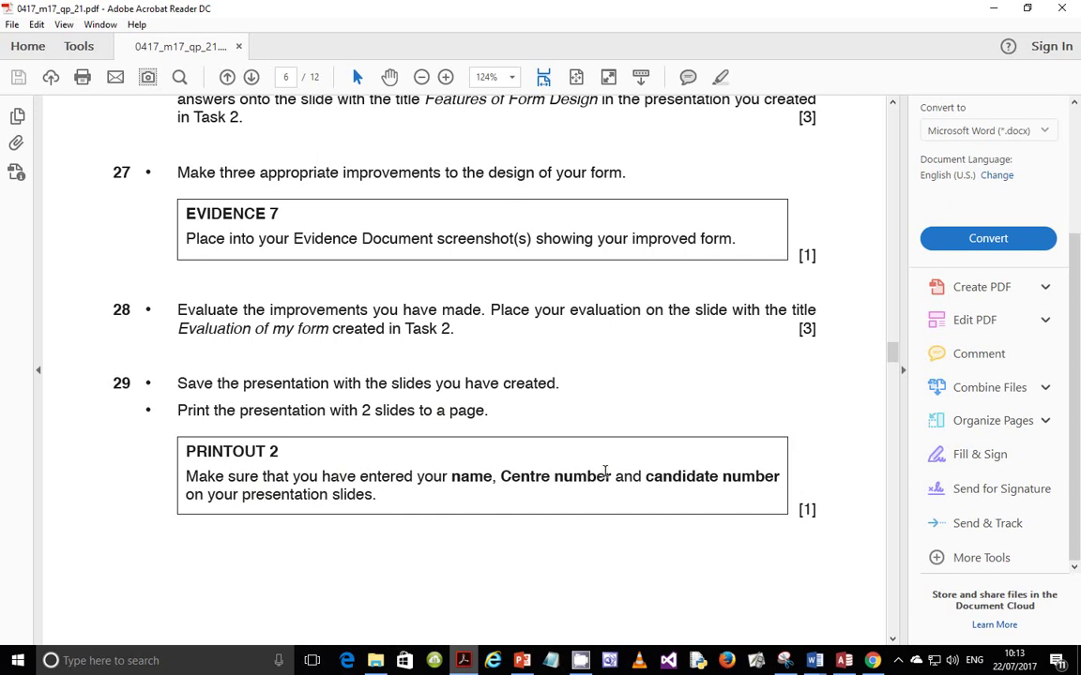
{"action": "left_click", "coordinate": [522, 661]}
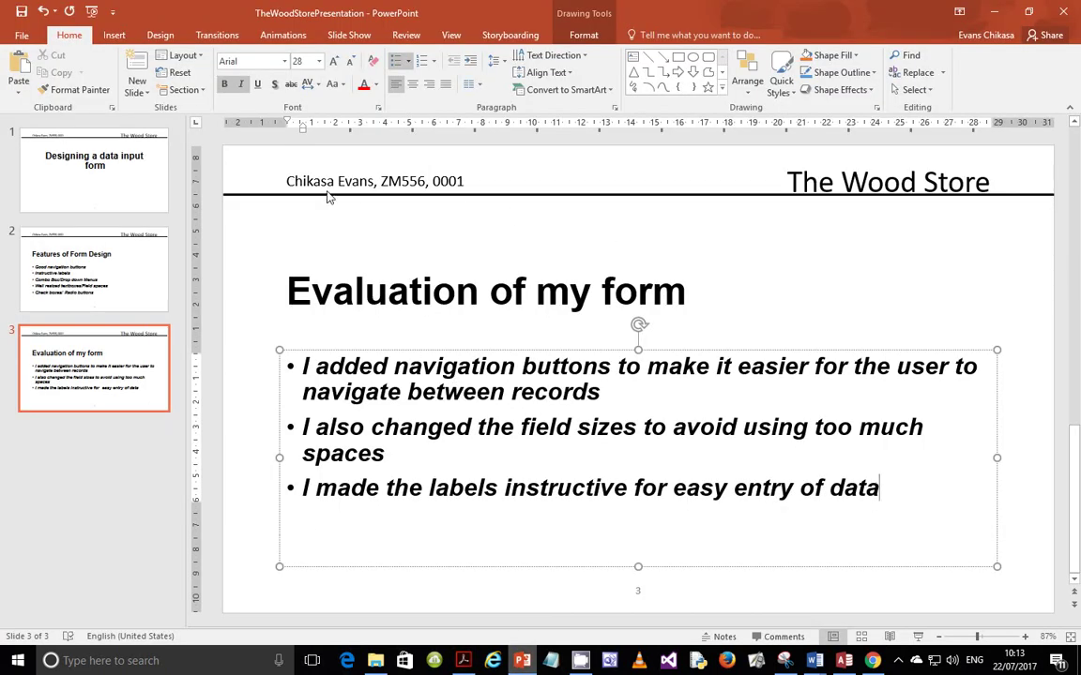
{"action": "left_click", "coordinate": [107, 269]}
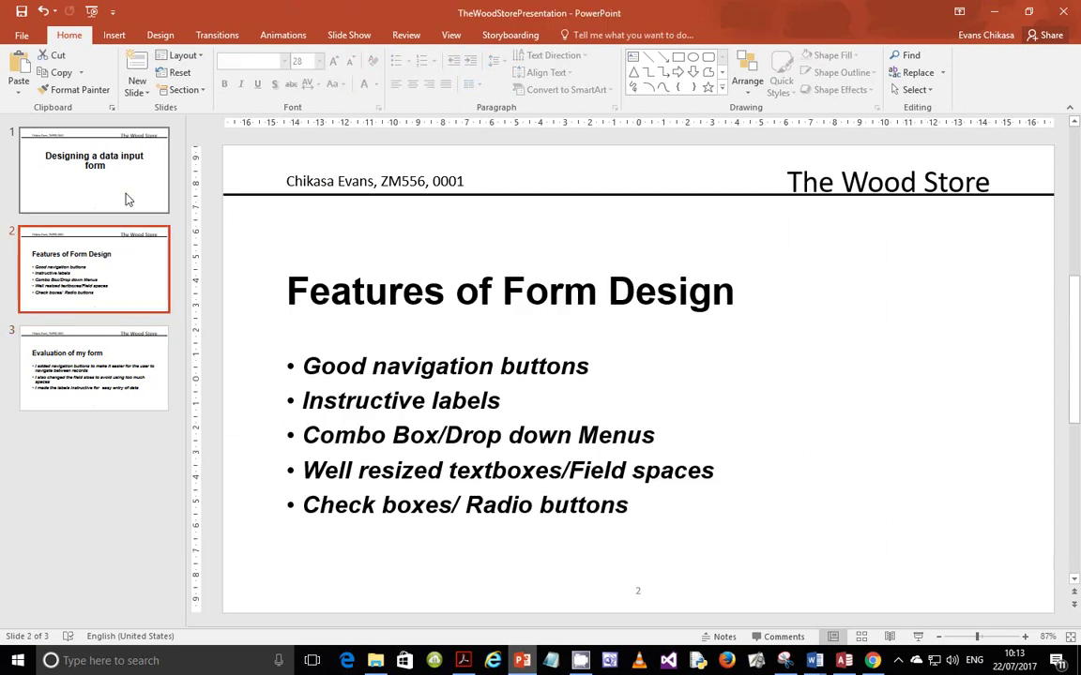
{"action": "left_click", "coordinate": [128, 199]}
Step: Set the presentation's print layout to handouts with 2 slides per page, preview both pages and return to the slides without printing
{"action": "left_click", "coordinate": [20, 35]}
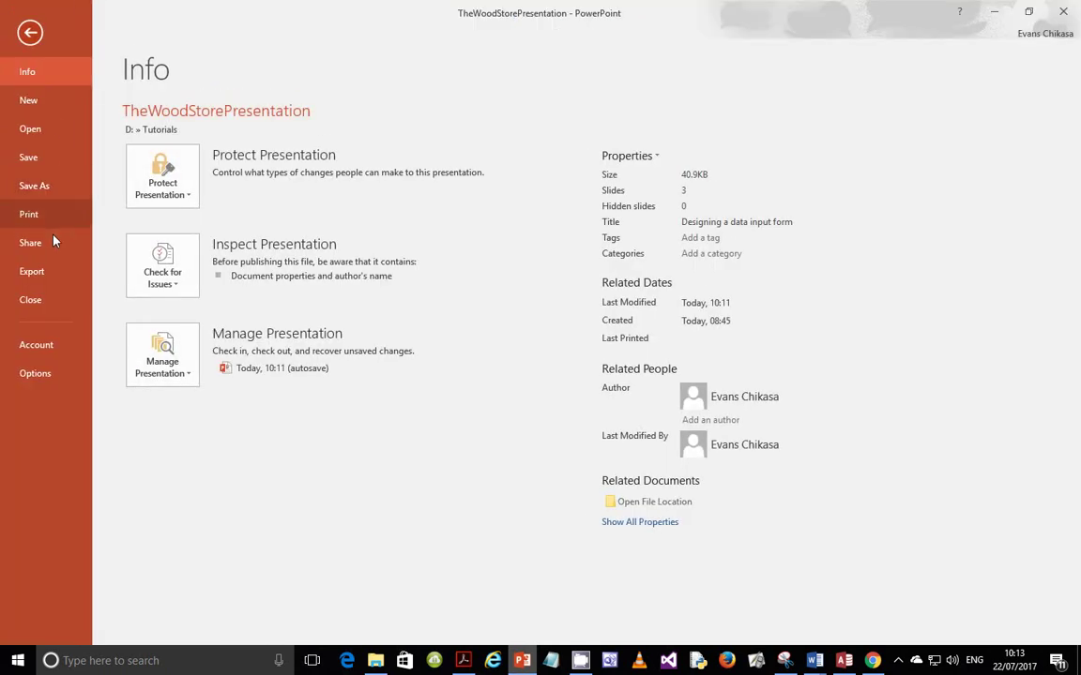
{"action": "left_click", "coordinate": [38, 215]}
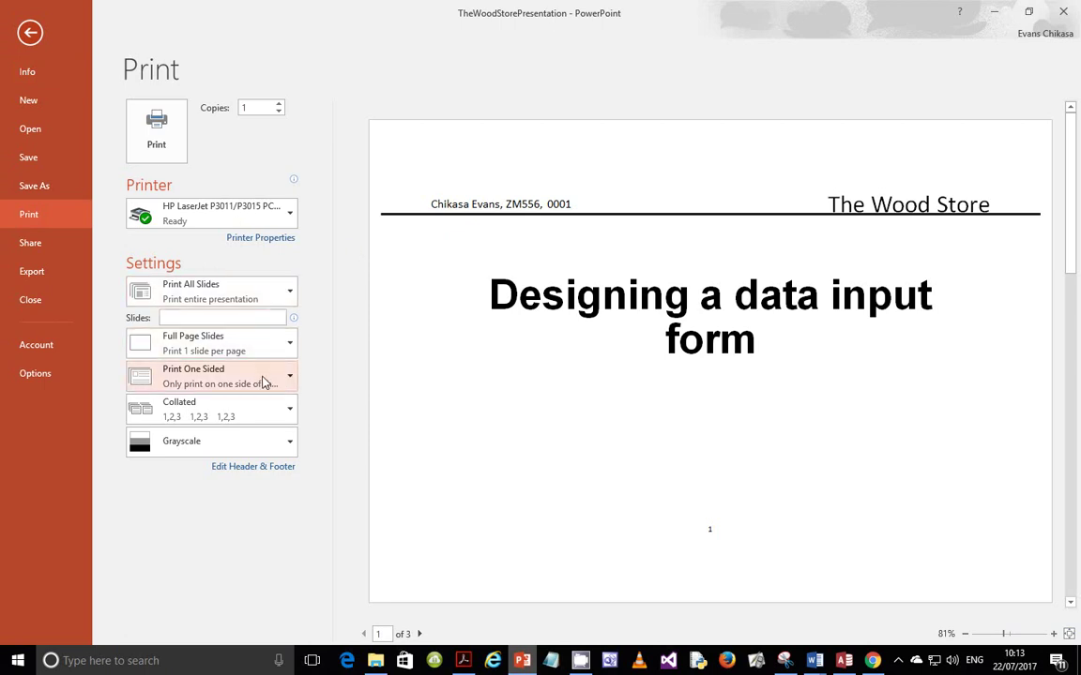
{"action": "left_click", "coordinate": [265, 347]}
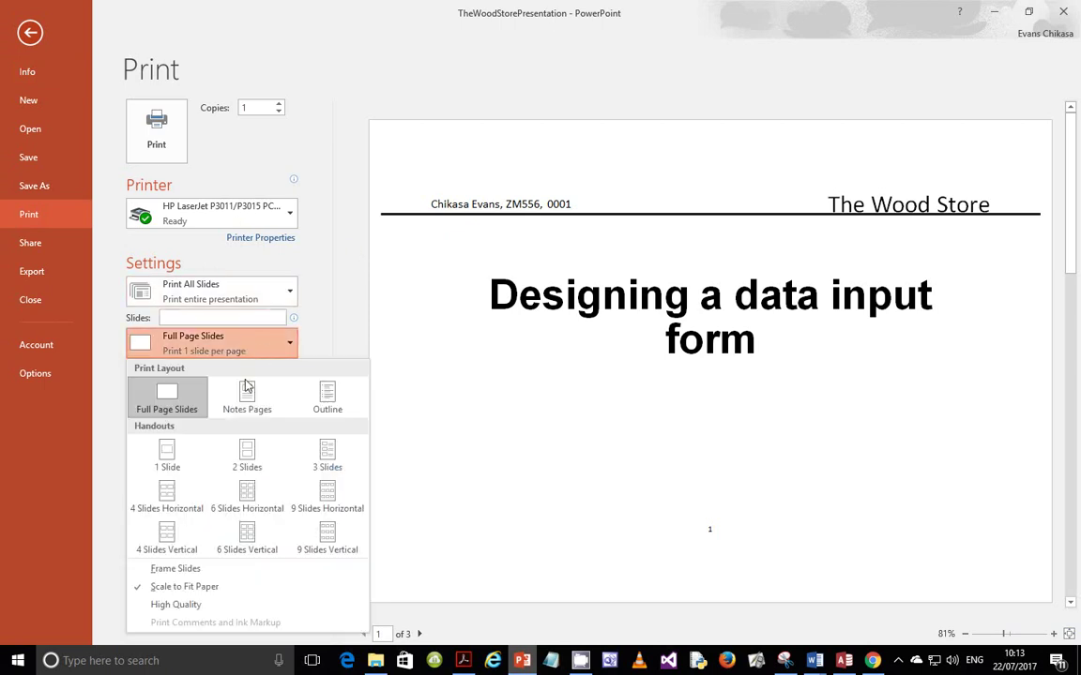
{"action": "left_click", "coordinate": [264, 468]}
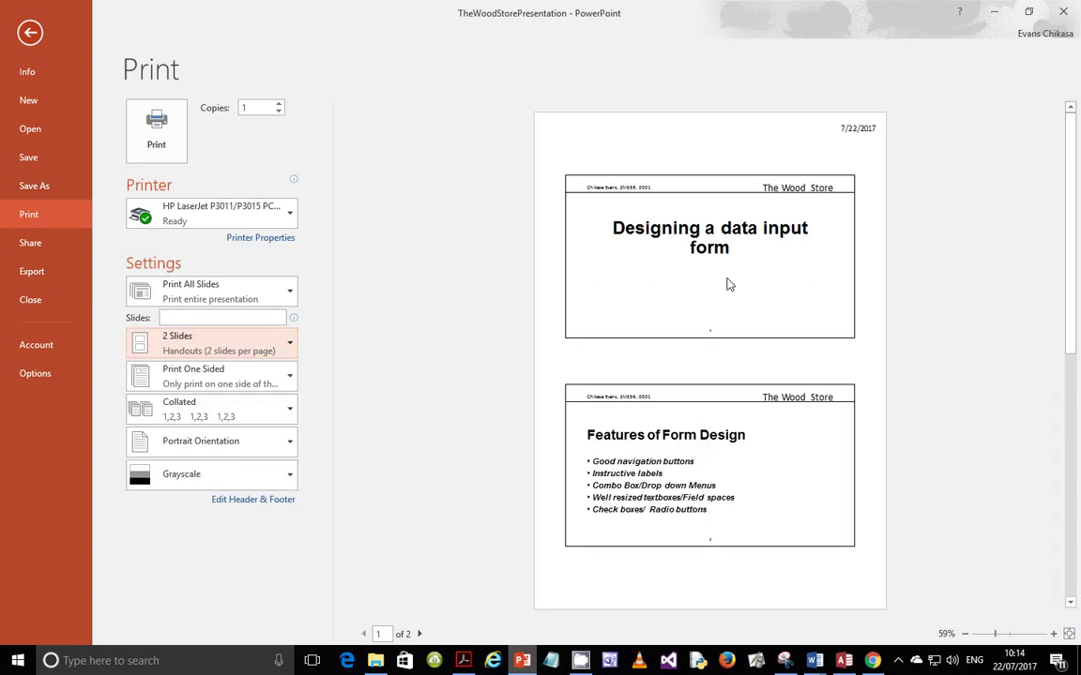
{"action": "scroll", "coordinate": [661, 354], "scroll_direction": "down", "scroll_amount": 1}
{"action": "scroll", "coordinate": [662, 355], "scroll_direction": "up", "scroll_amount": 1}
{"action": "scroll", "coordinate": [661, 355], "scroll_direction": "down", "scroll_amount": 1}
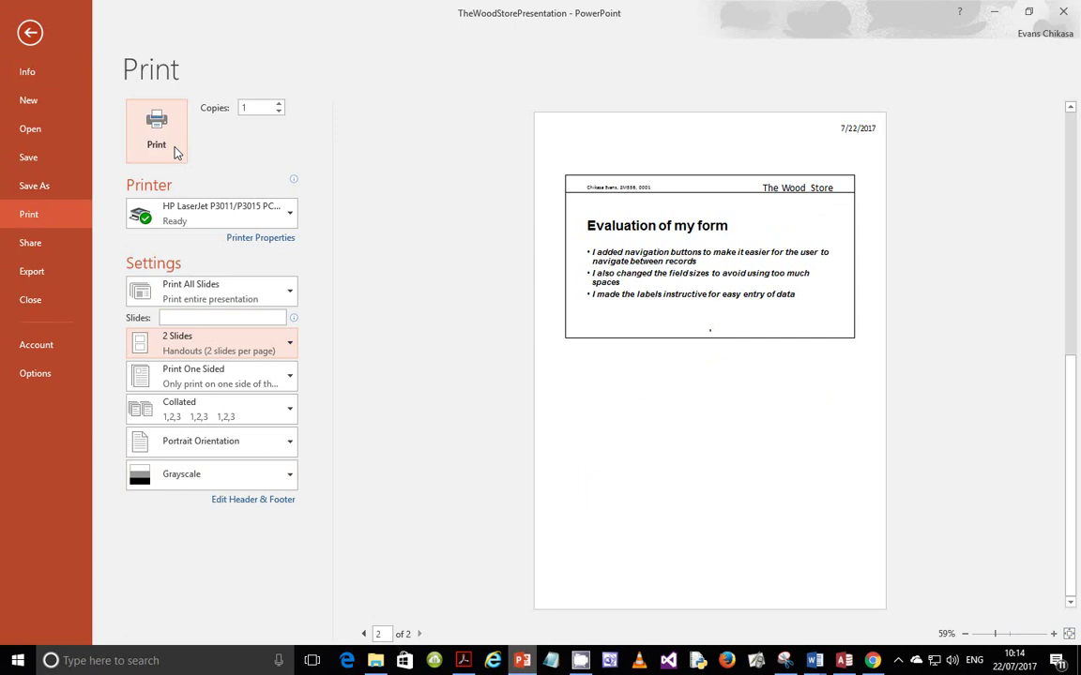
{"action": "left_click", "coordinate": [30, 33]}
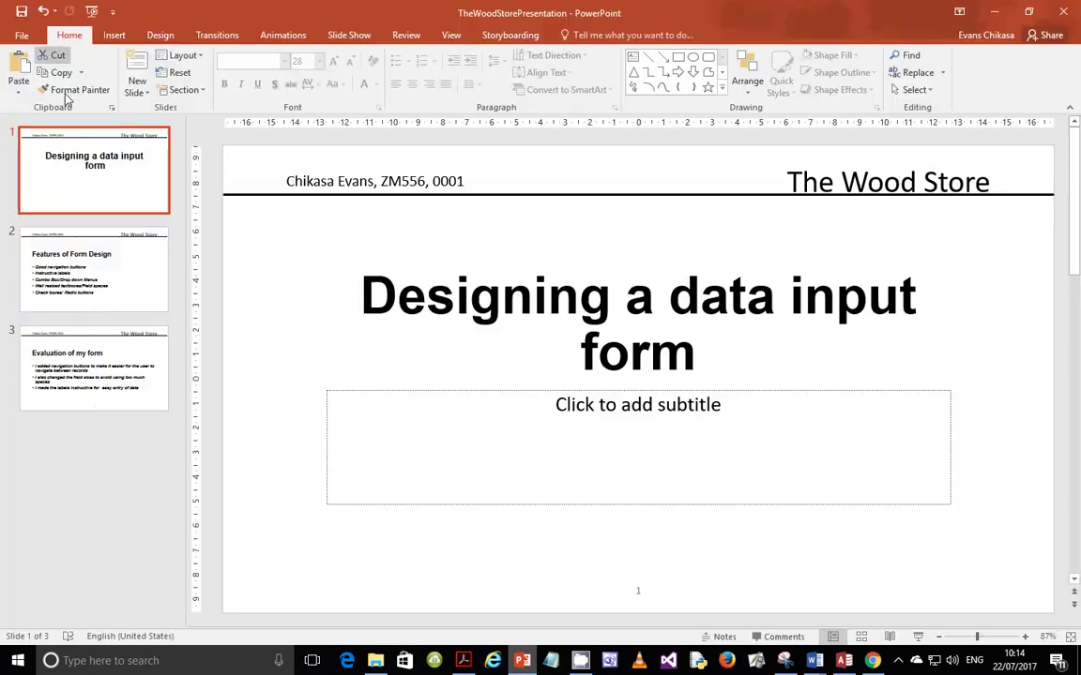
Step: Switch to the exam PDF and read the database report requirements of question 30 on page 7
{"action": "left_click", "coordinate": [466, 661]}
{"action": "scroll", "coordinate": [398, 417], "scroll_direction": "down", "scroll_amount": 10}
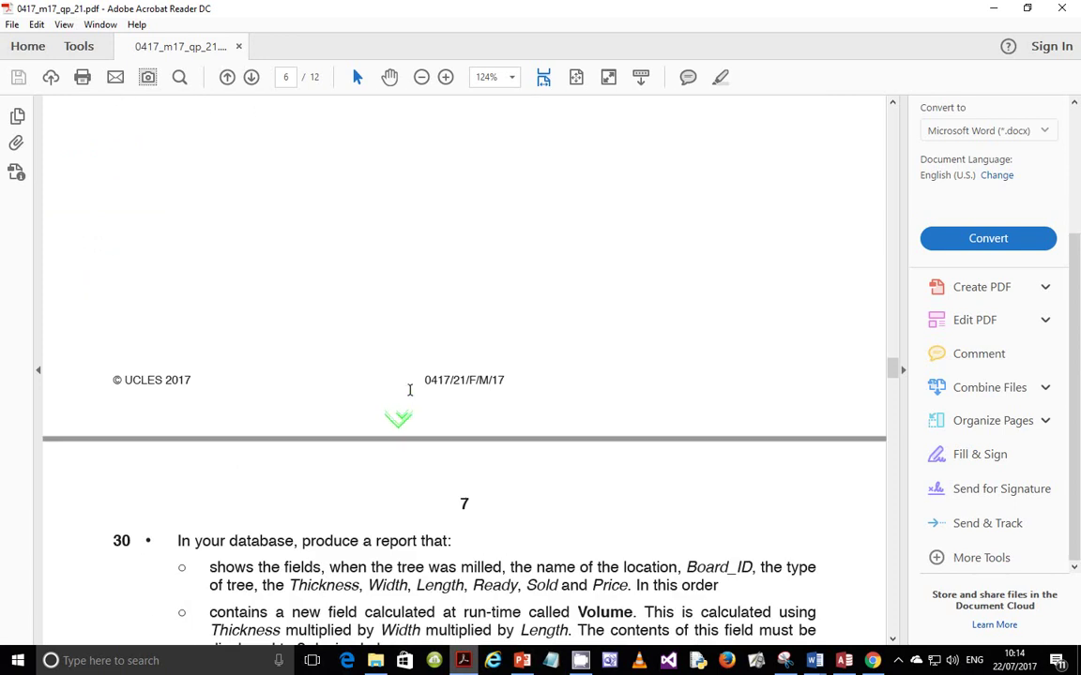
{"action": "scroll", "coordinate": [410, 405], "scroll_direction": "down", "scroll_amount": 4}
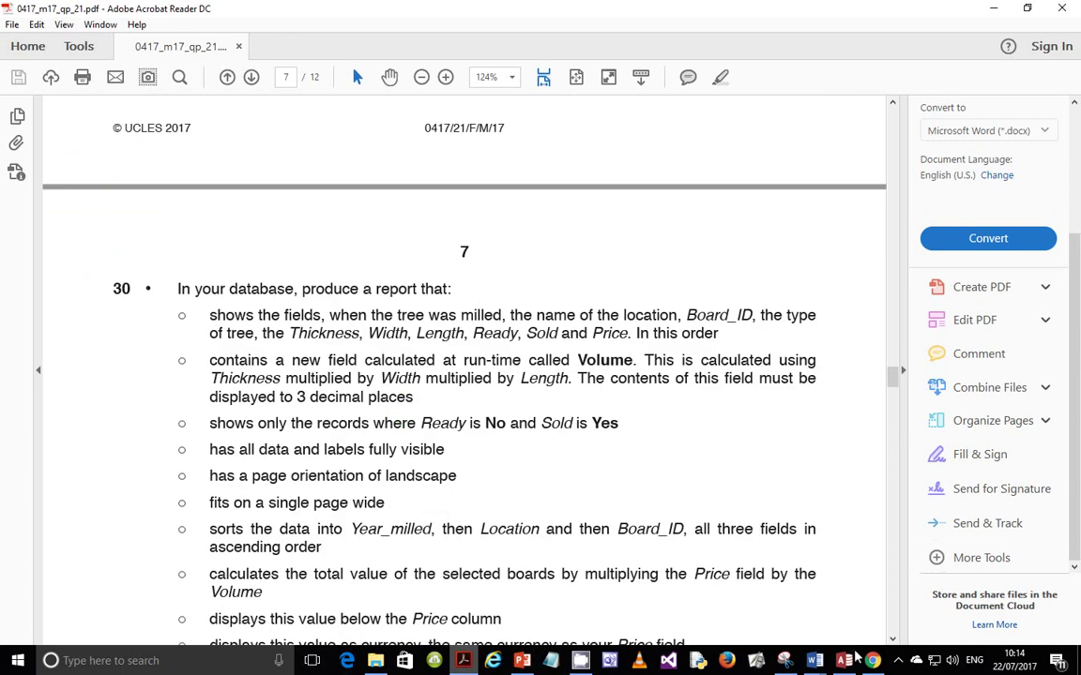
{"action": "left_click", "coordinate": [898, 660]}
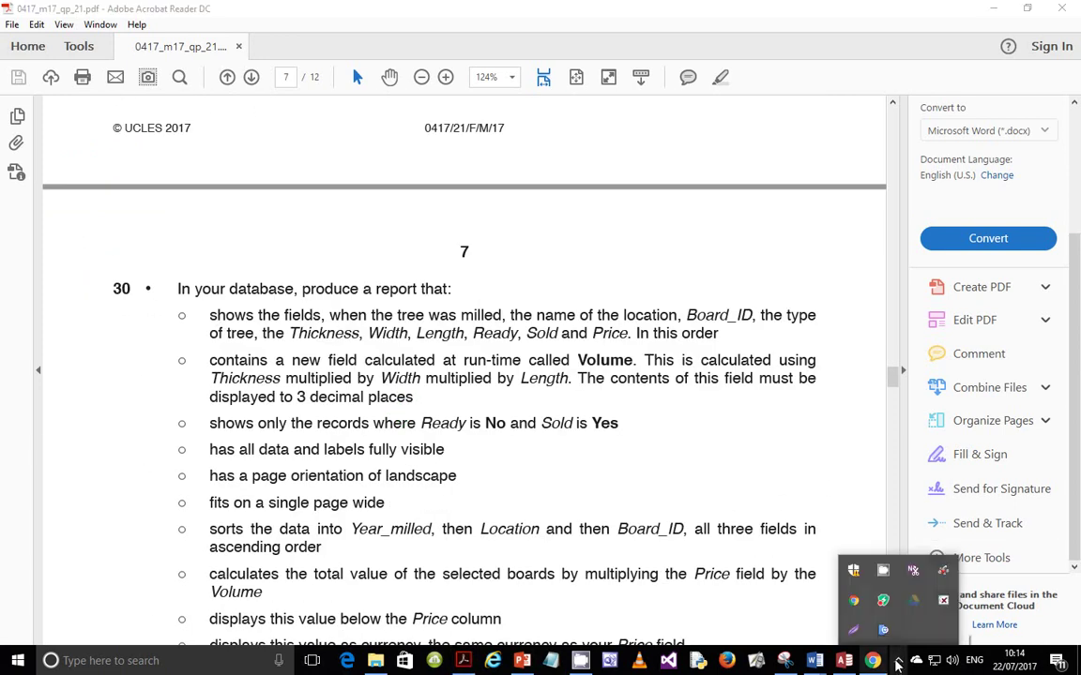
{"action": "left_click", "coordinate": [882, 572]}
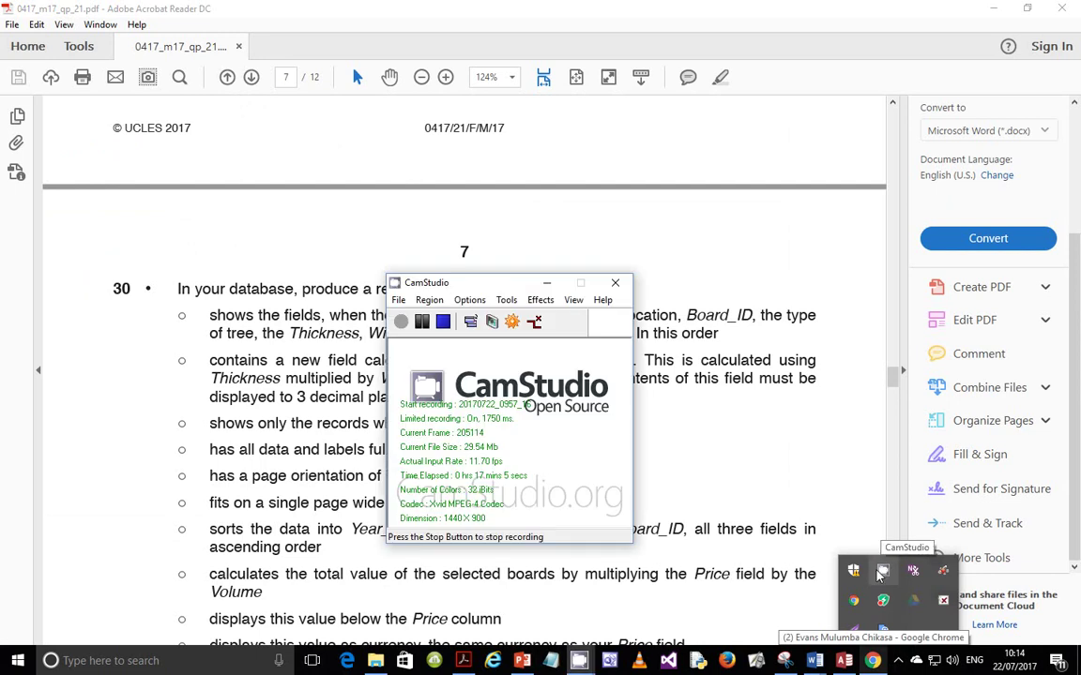